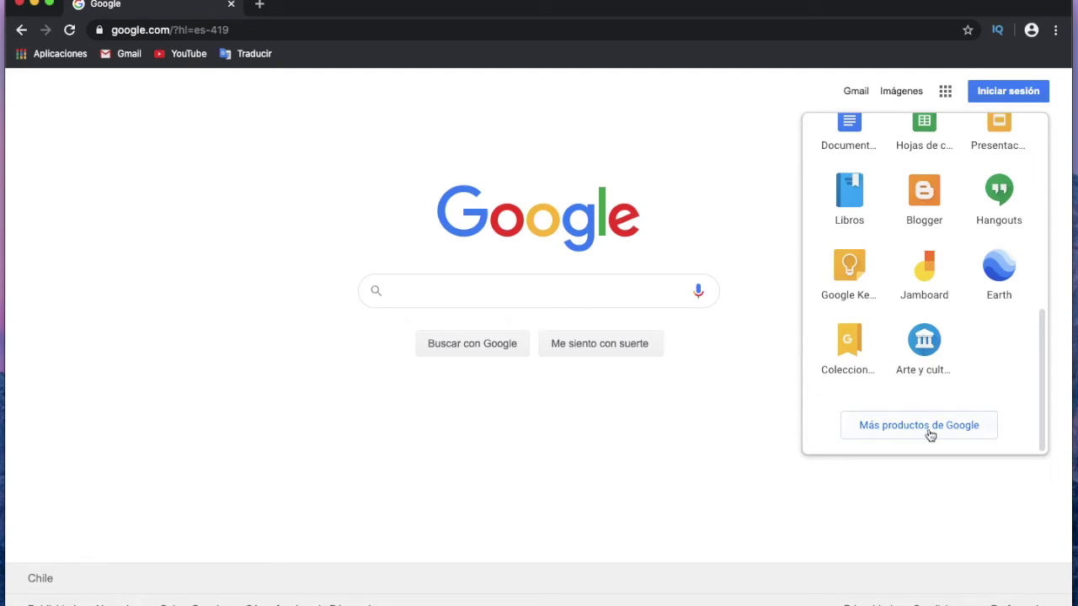
Open Google's full products page and scroll down to the Google Classroom entry.
left_click(950, 426)
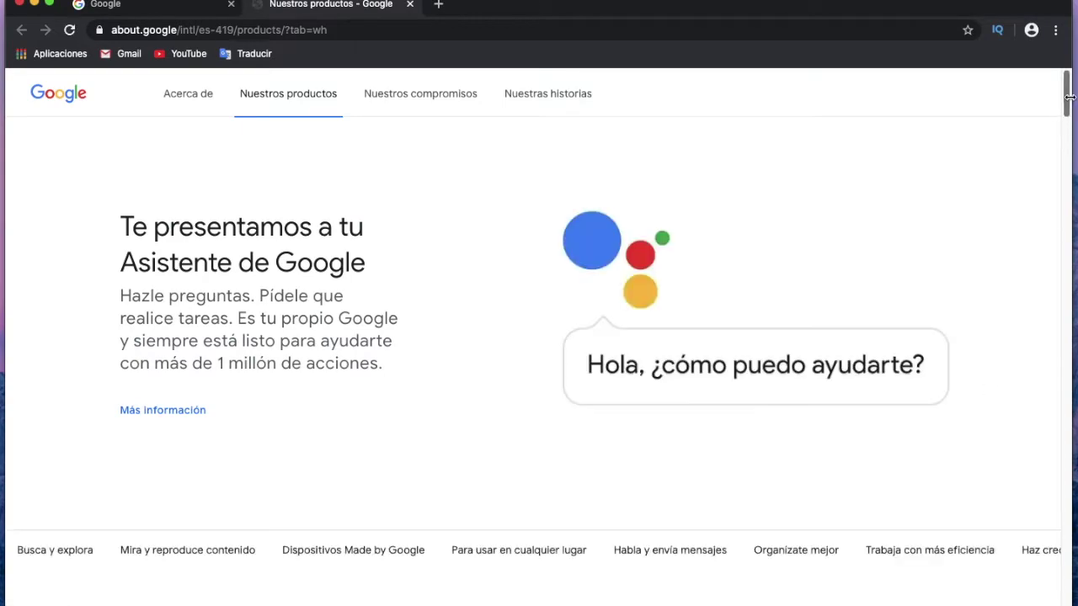
left_click_drag(1068, 100, 1067, 492)
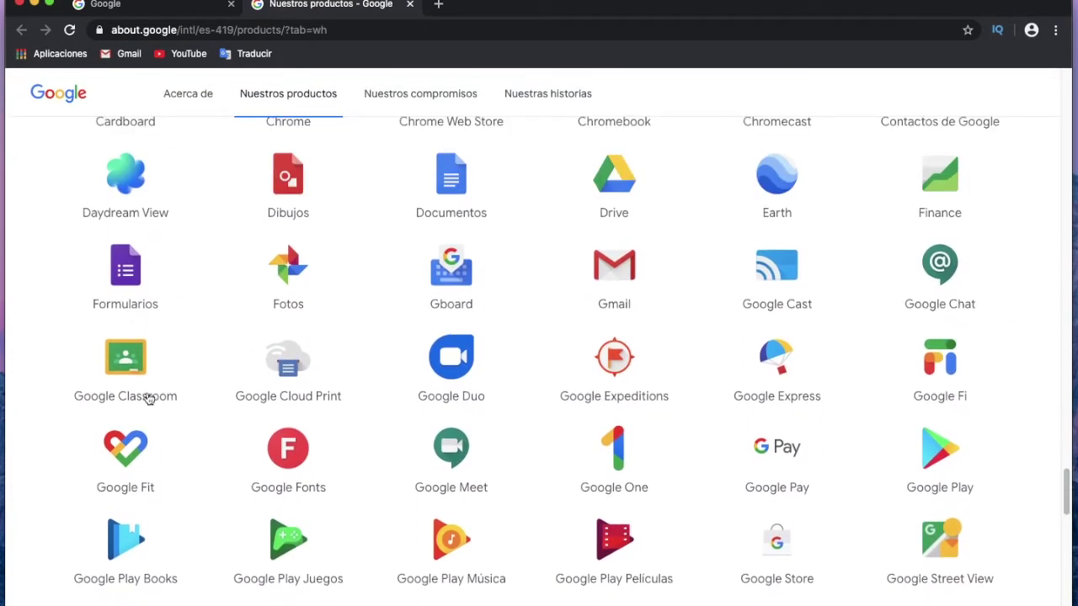
Open Google Classroom, choose 'Usar otra cuenta' and submit that account's email.
left_click(129, 362)
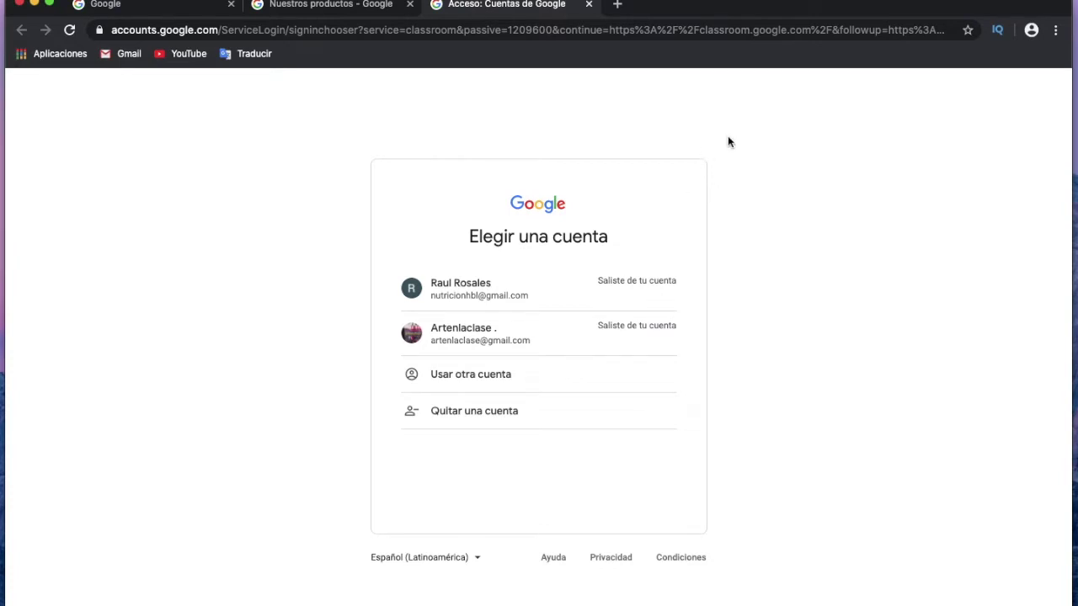
left_click(462, 381)
left_click(528, 324)
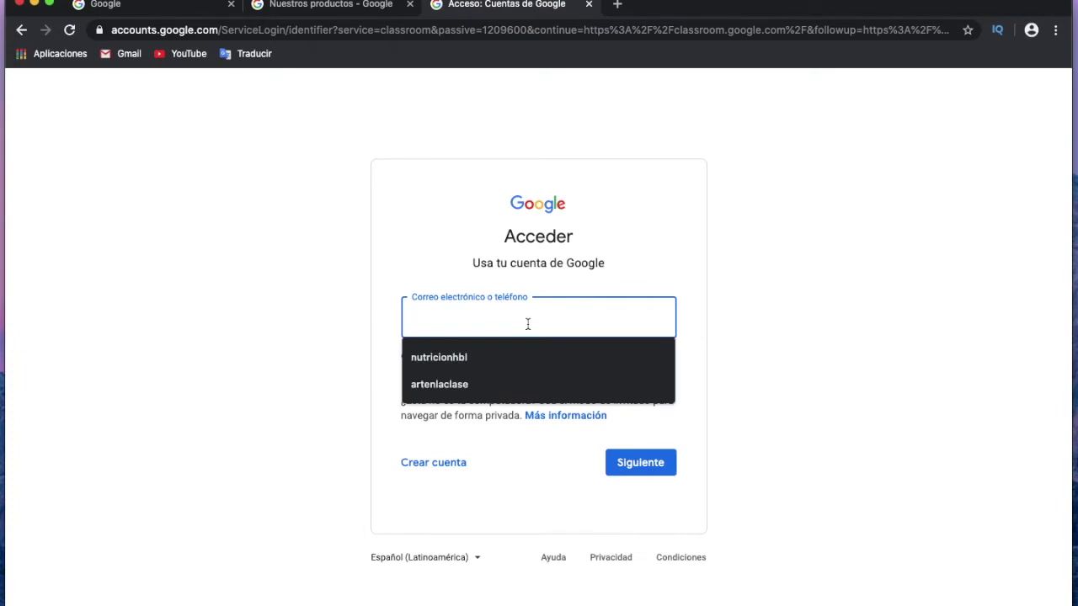
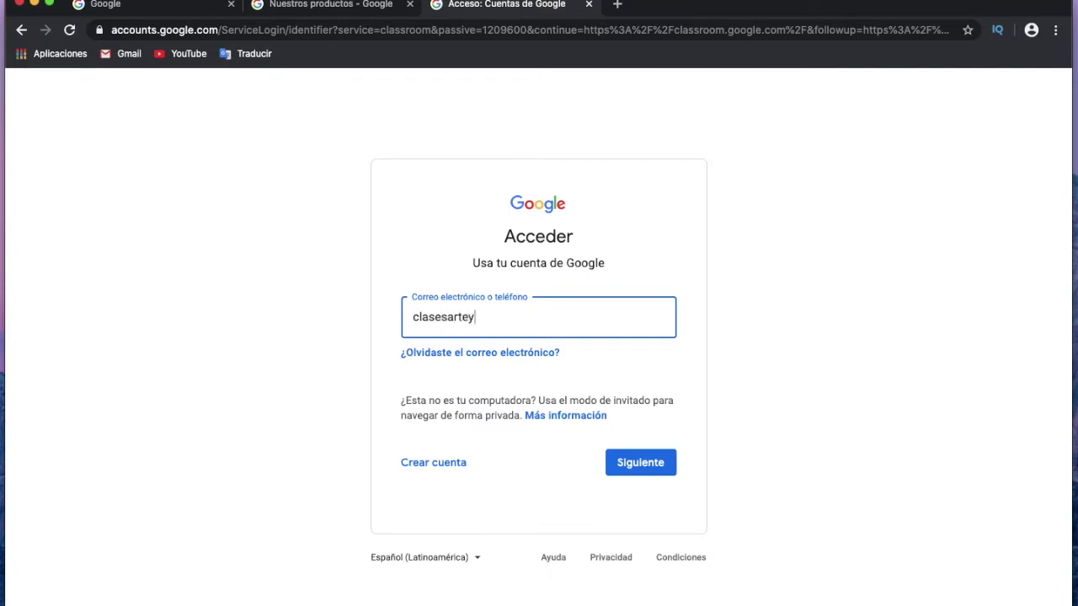
left_click(658, 462)
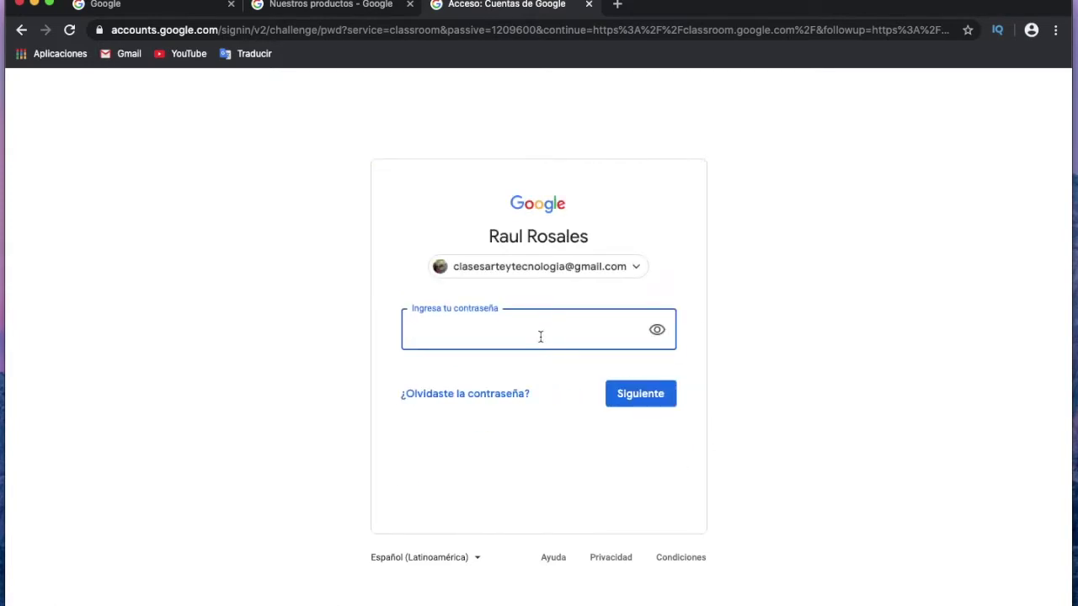
Enter the account password and continue into Classroom.
type("•••••••")
key("Return")
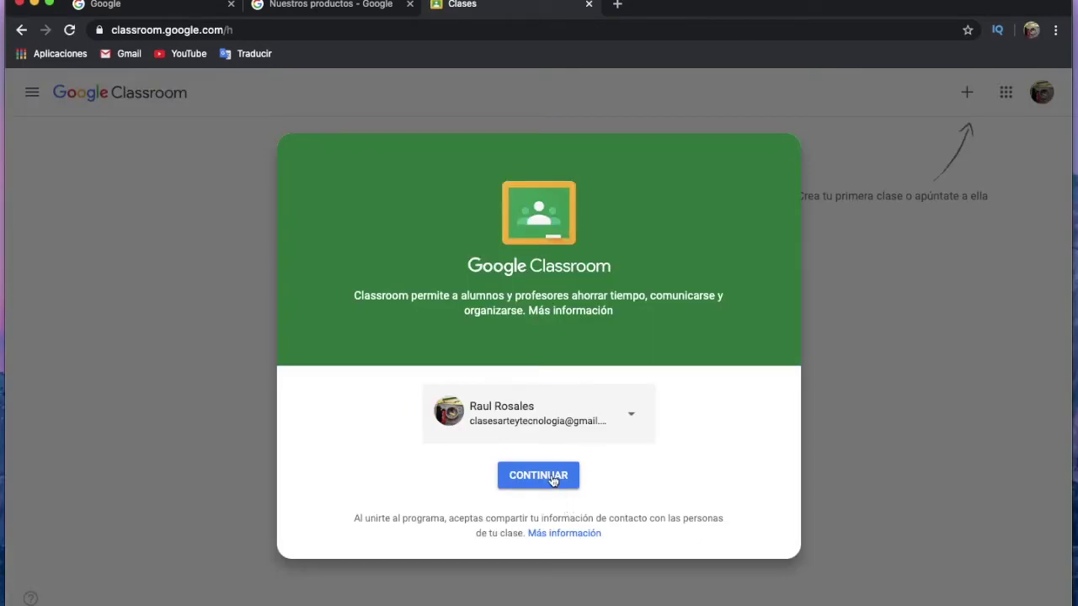
left_click(553, 476)
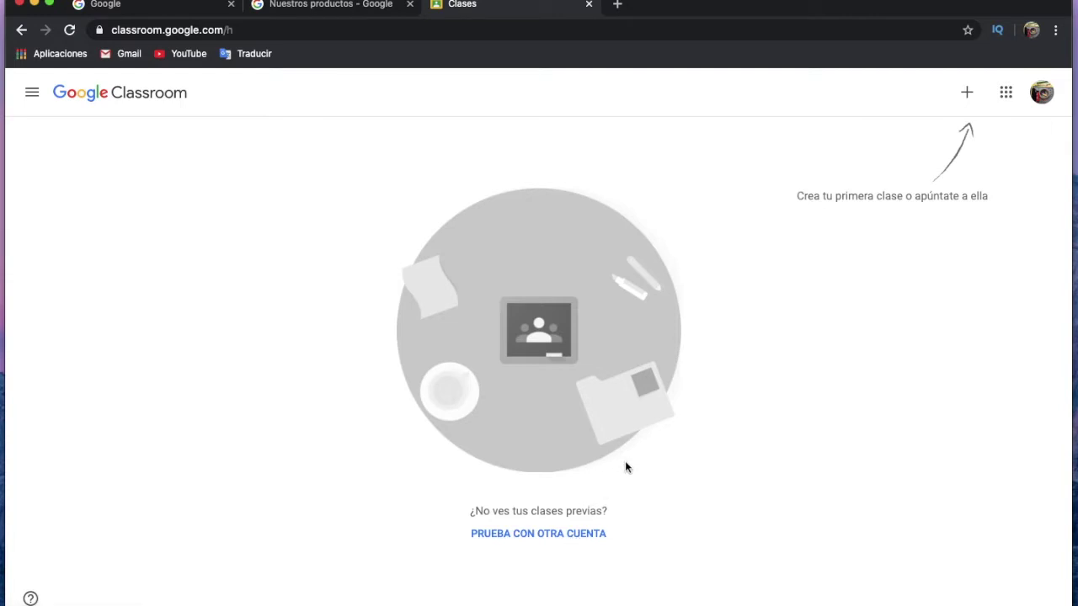
Sign into the other saved account with its password, then switch Classroom back to the first account.
left_click(556, 534)
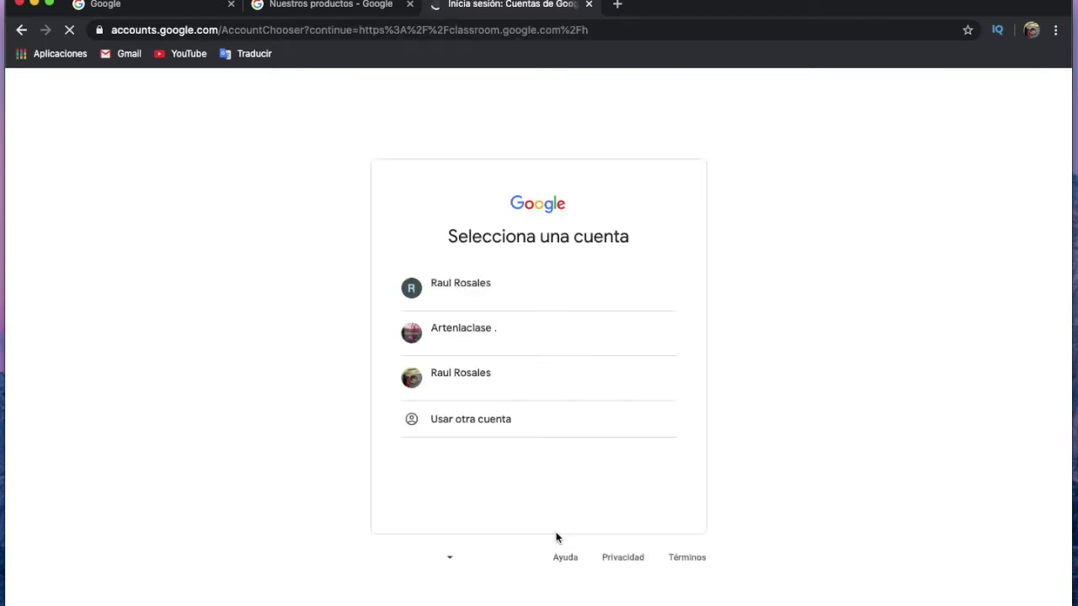
left_click(547, 332)
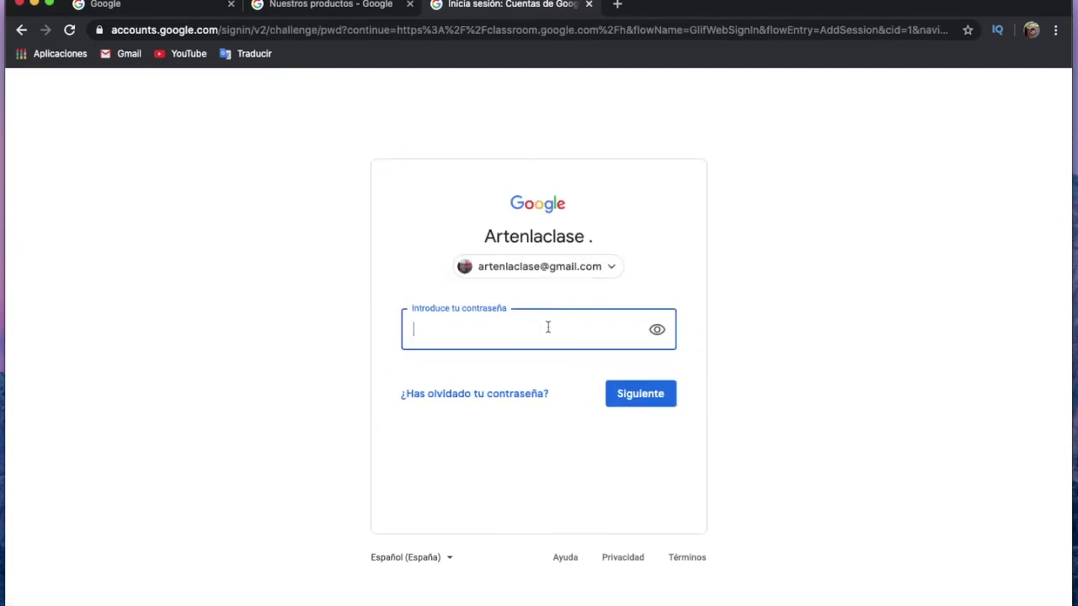
type("••")
key("Return")
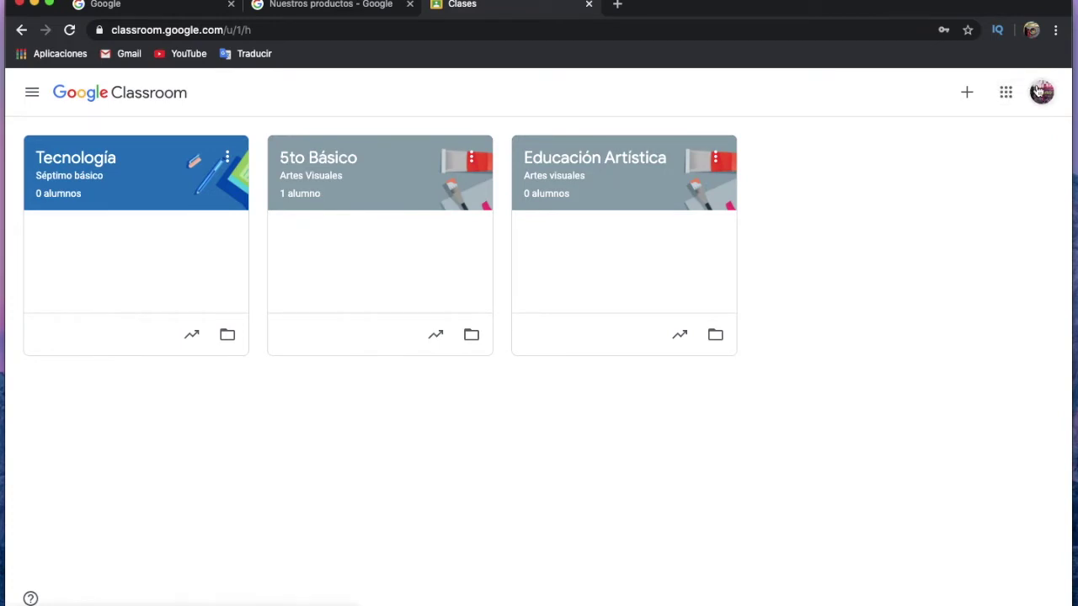
left_click(1042, 92)
left_click(932, 317)
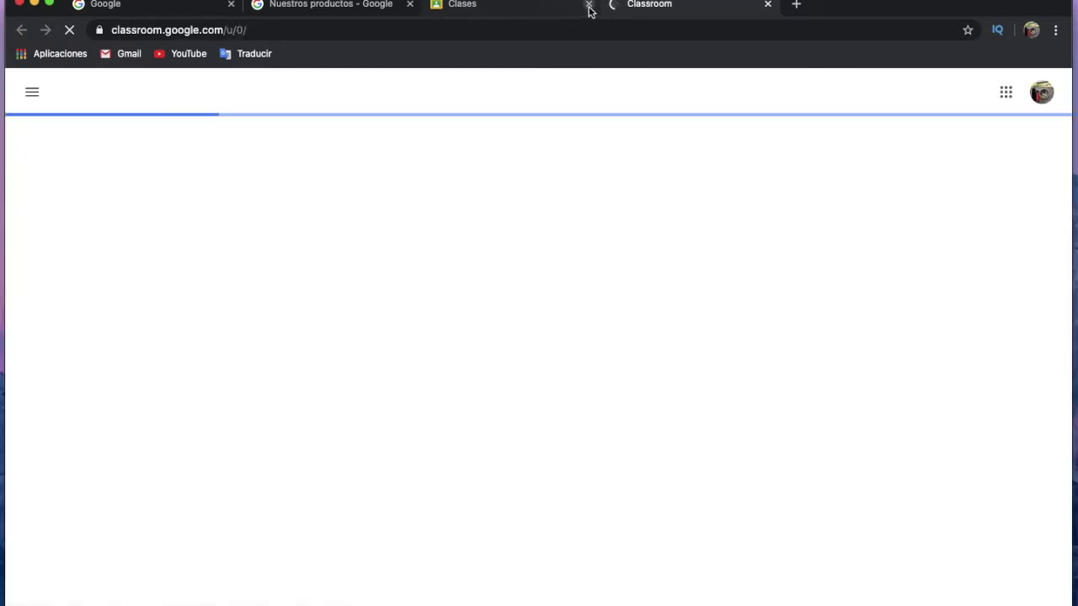
Close the extra blank tab and choose to create a class from the + menu.
left_click(589, 6)
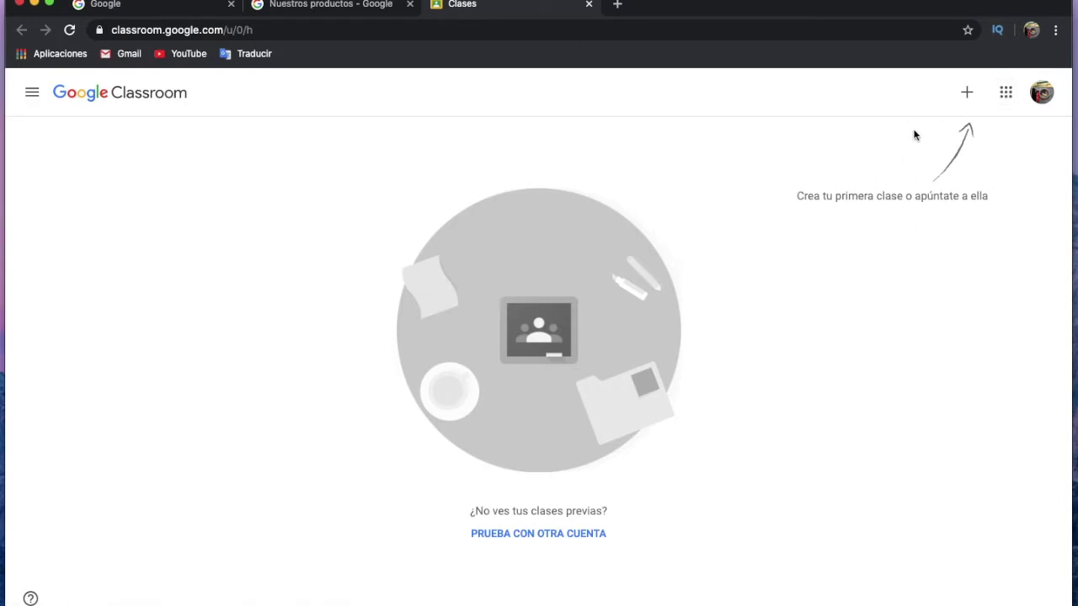
left_click(968, 93)
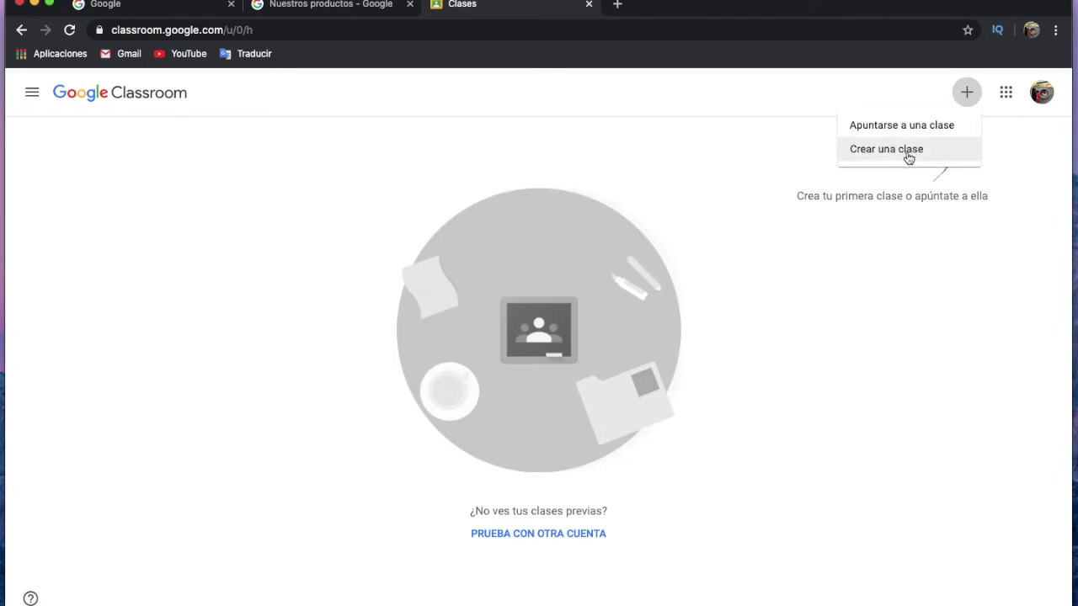
left_click(910, 151)
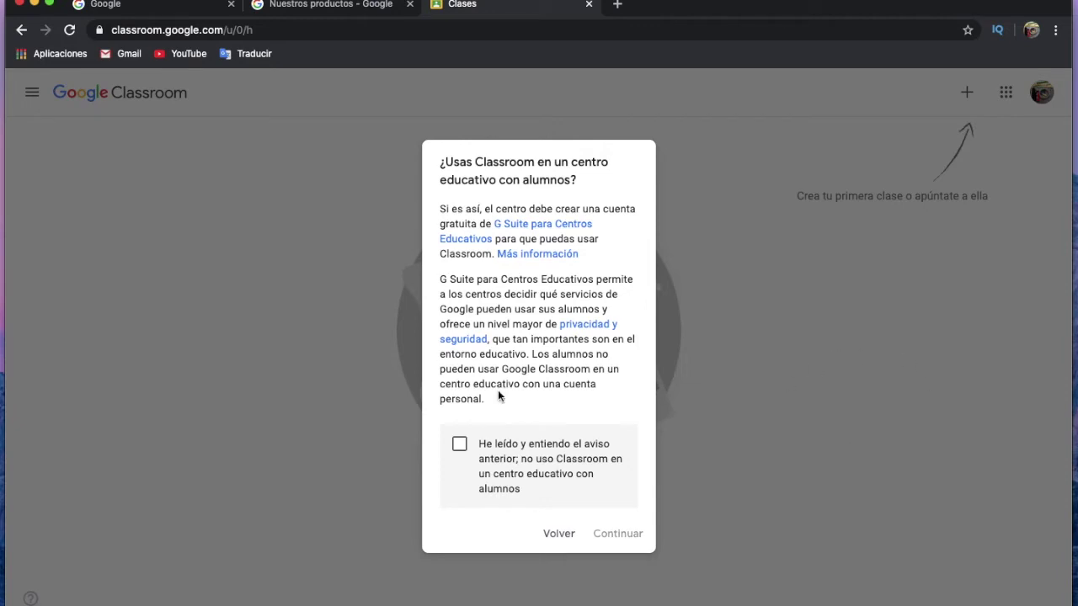
Tick 'He leído y entiendo' and continue to the 'Crear una clase' form.
left_click(460, 446)
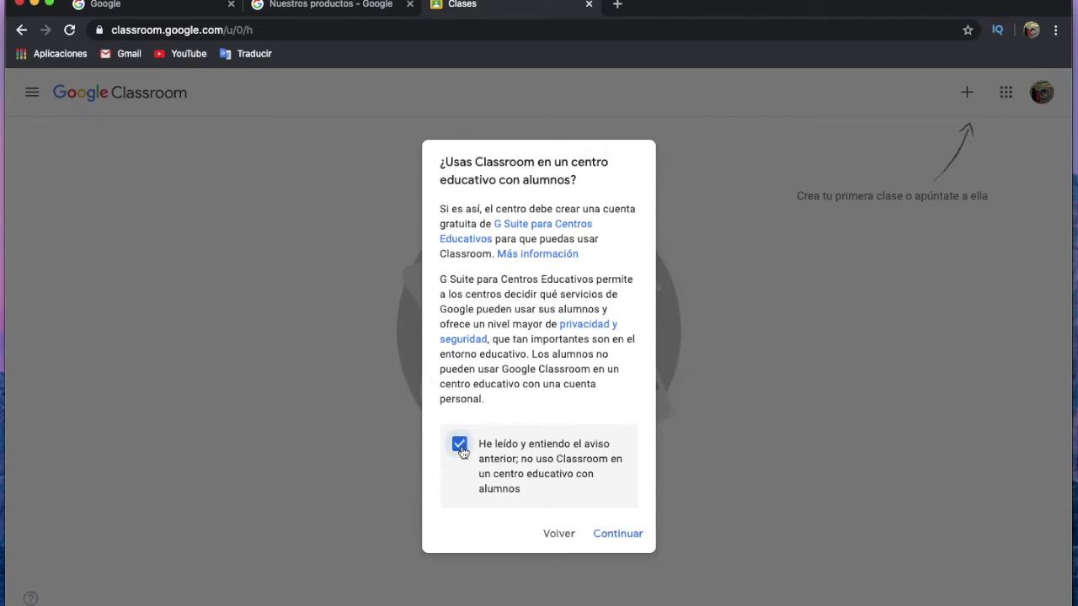
left_click(624, 536)
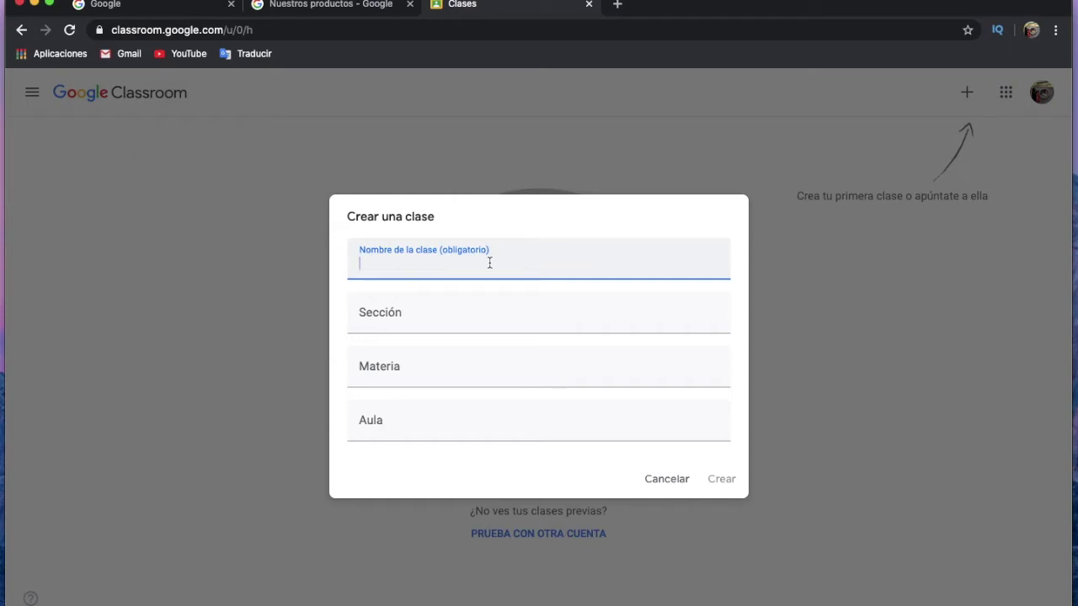
Create a class named Tecnología plus the teacher's name, section 7º Básico, subject Tecnología.
type("Tecnologi")
key("BackSpace")
type("ía Profe ")
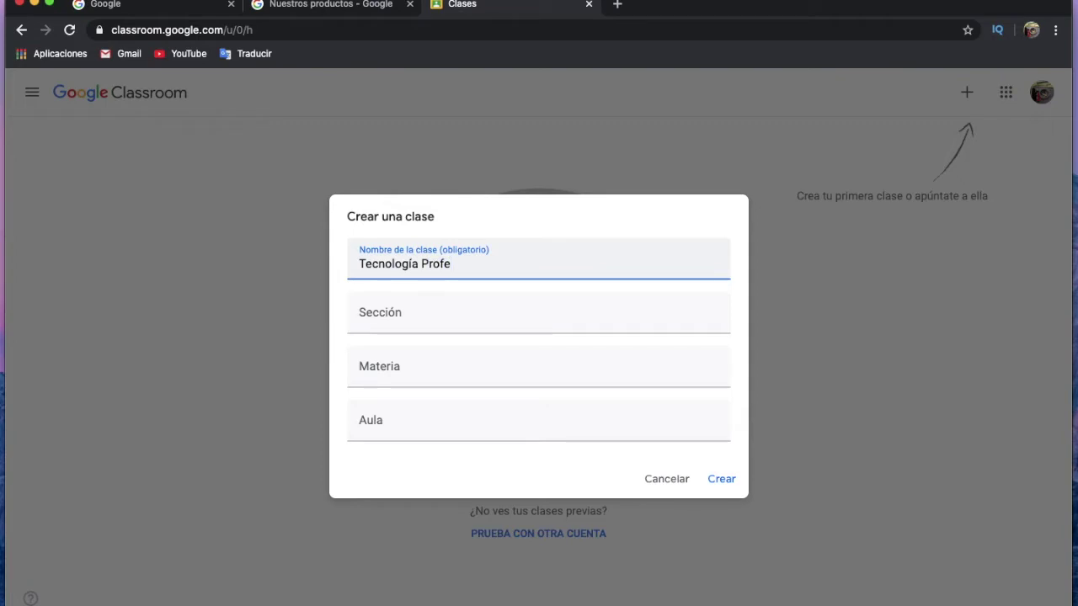
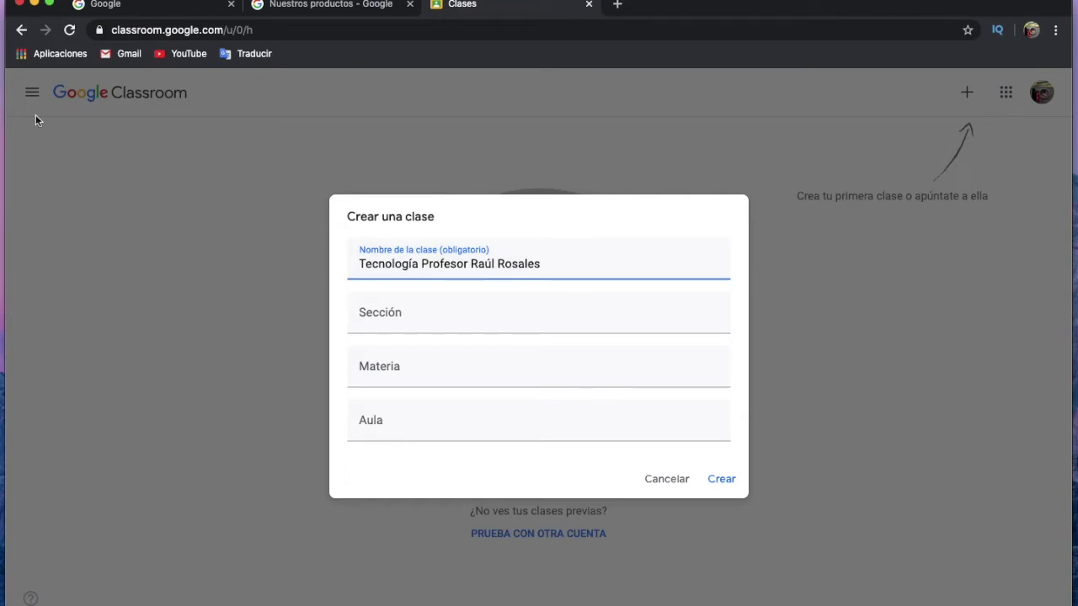
left_click(402, 321)
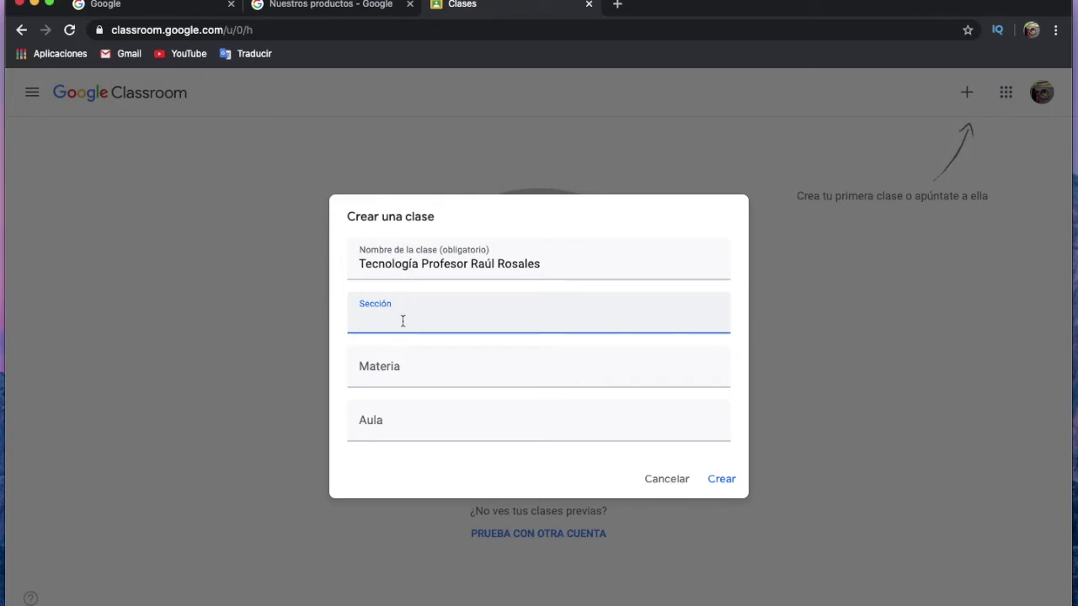
type("7º Básico")
left_click(404, 380)
type("Tecno")
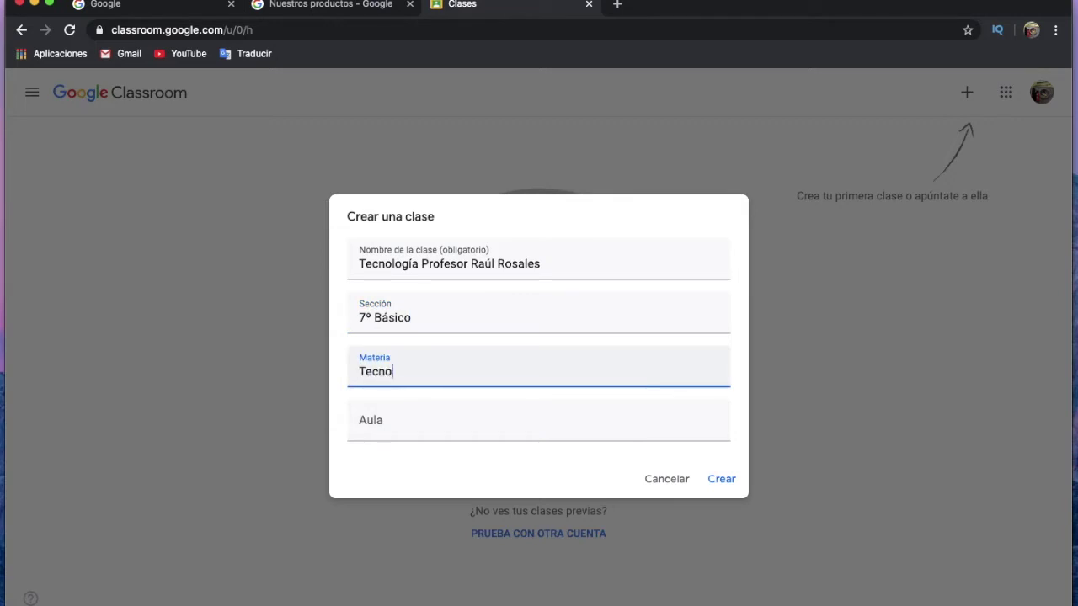
type("logía")
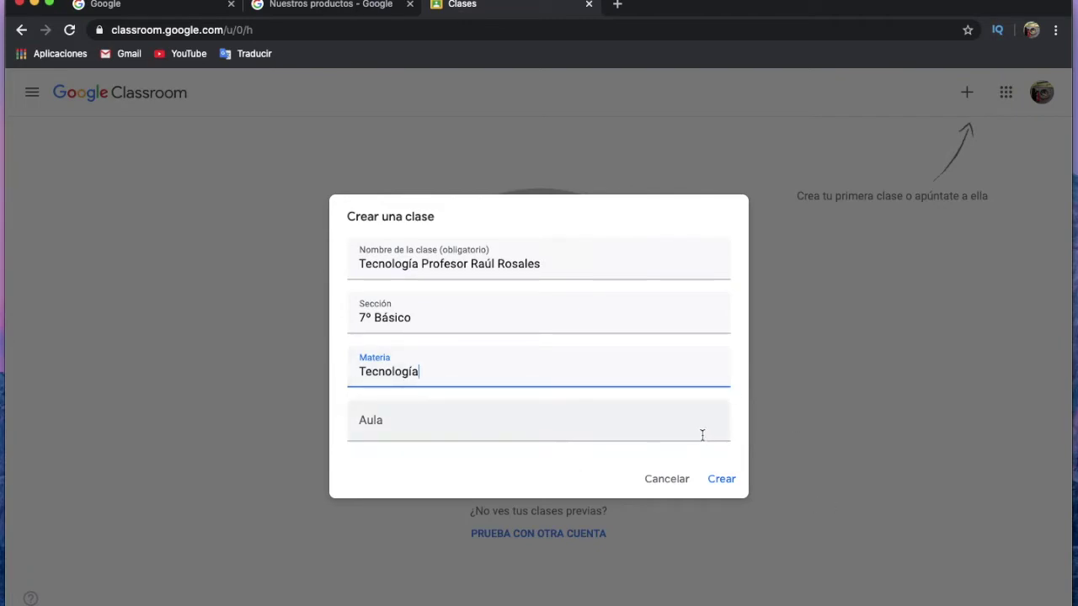
left_click(722, 480)
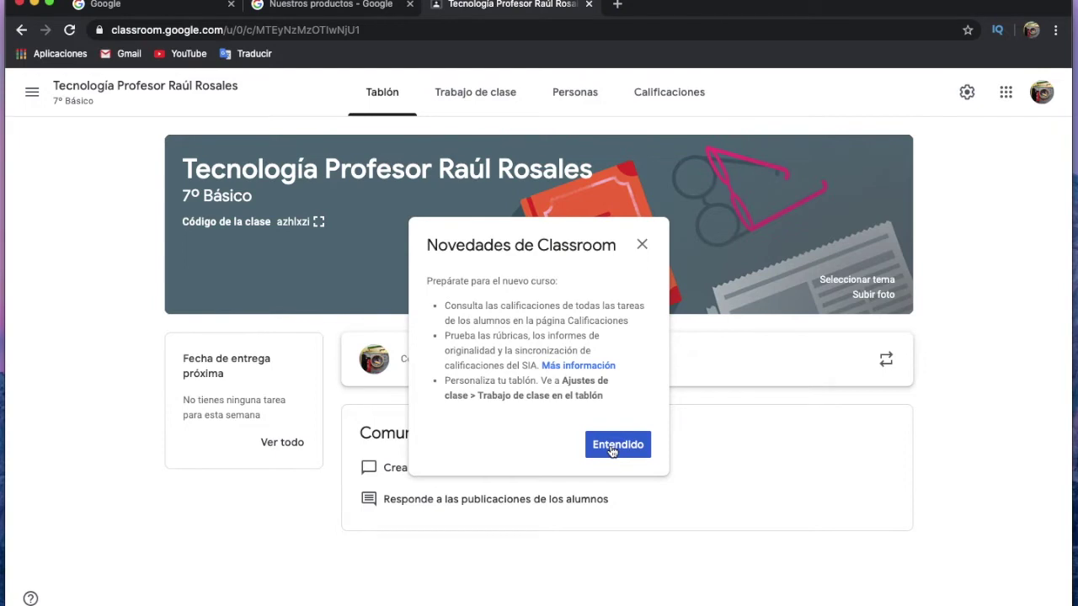
Dismiss the 'Novedades de Classroom' announcement with Entendido.
left_click(612, 448)
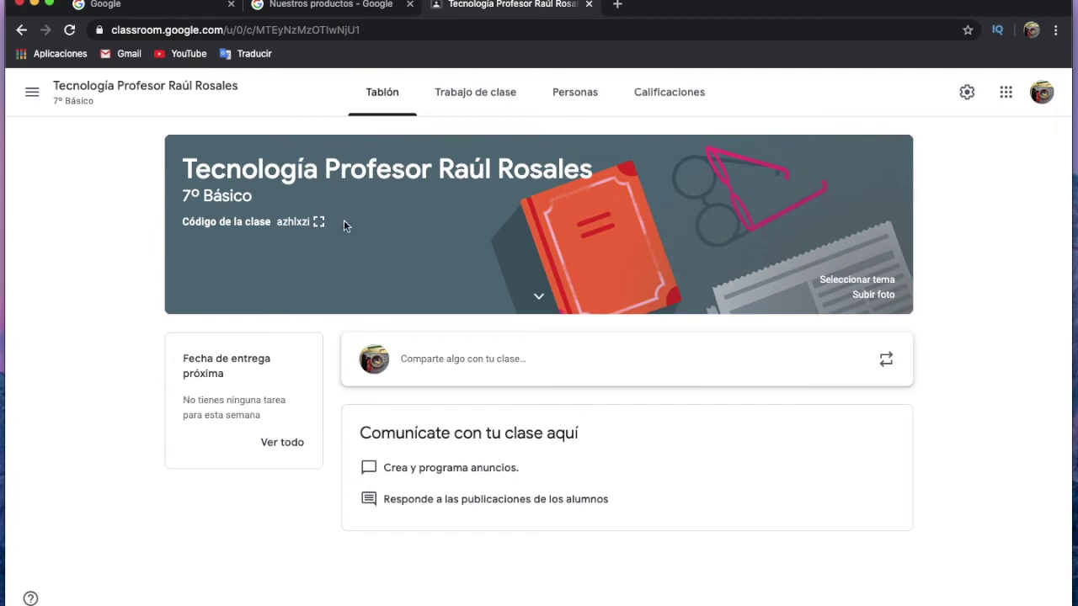
Apply the laptop-and-tablets theme from the General gallery to the class banner.
left_click(876, 280)
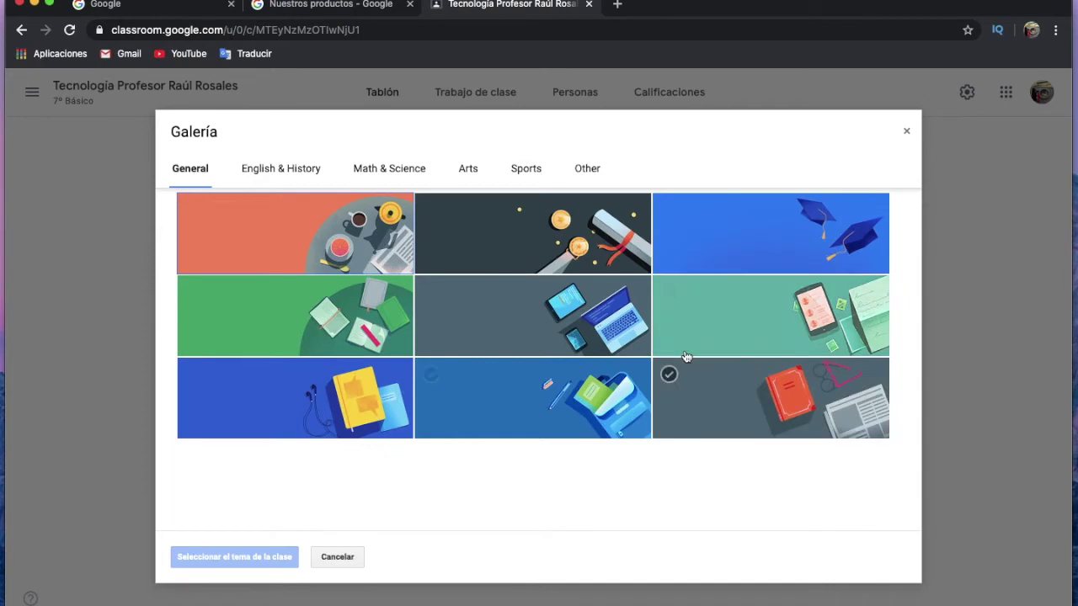
left_click(603, 318)
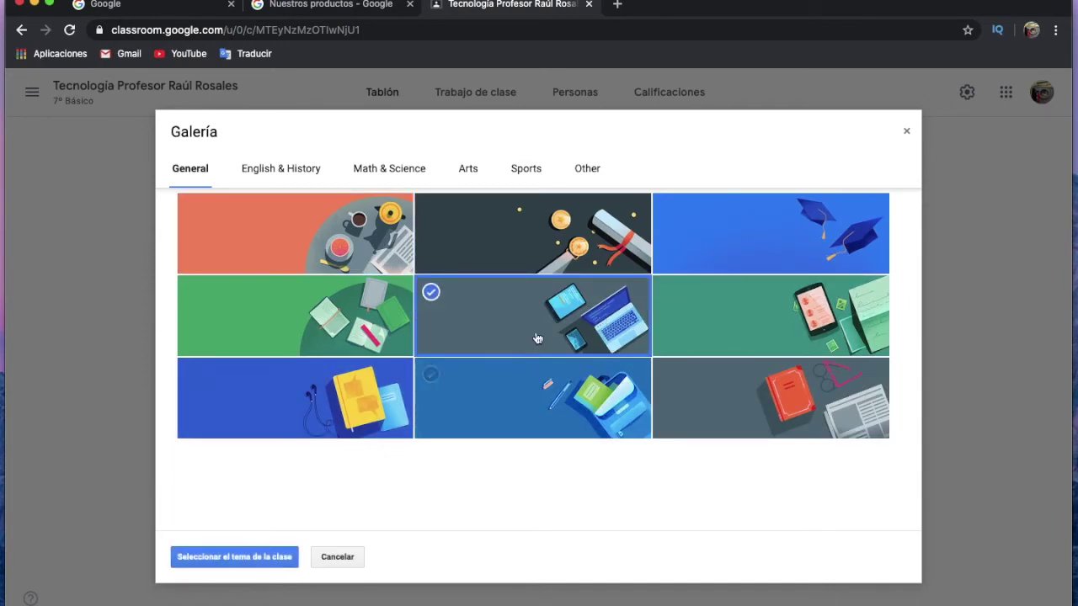
left_click(236, 560)
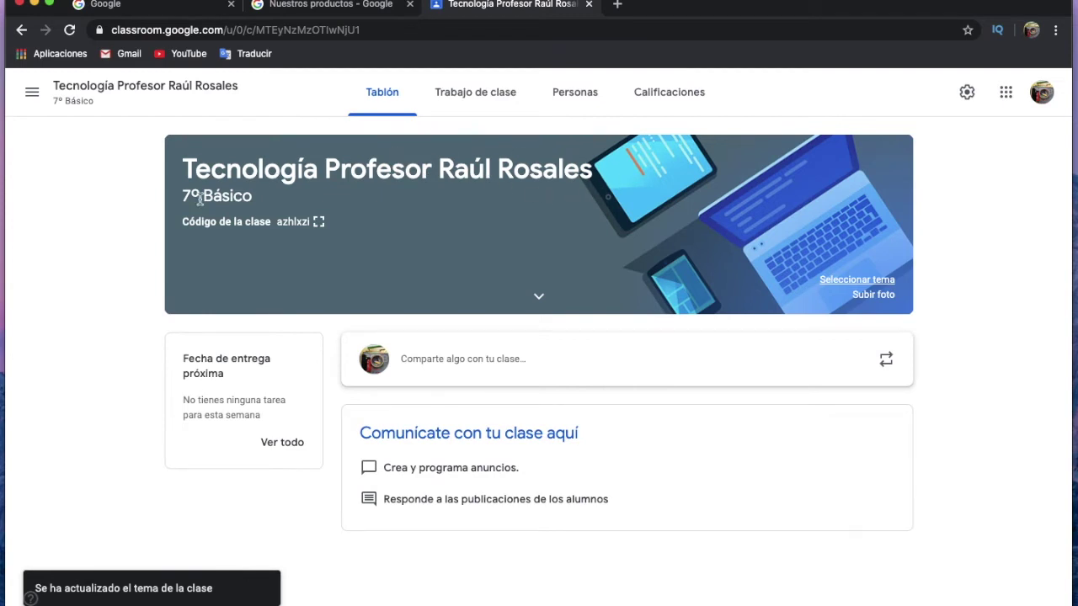
left_click(320, 222)
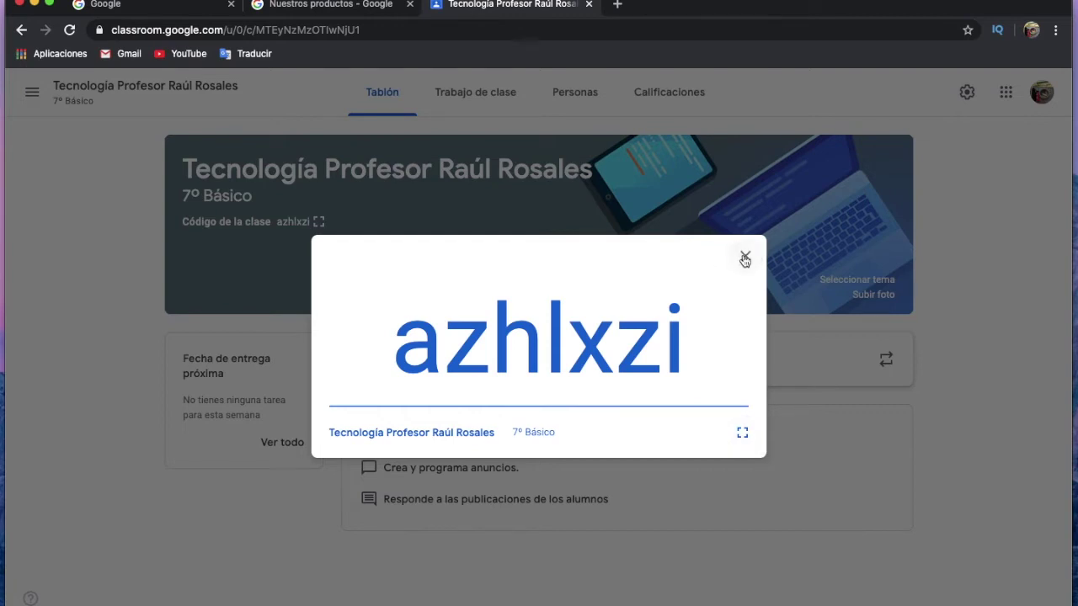
left_click(744, 257)
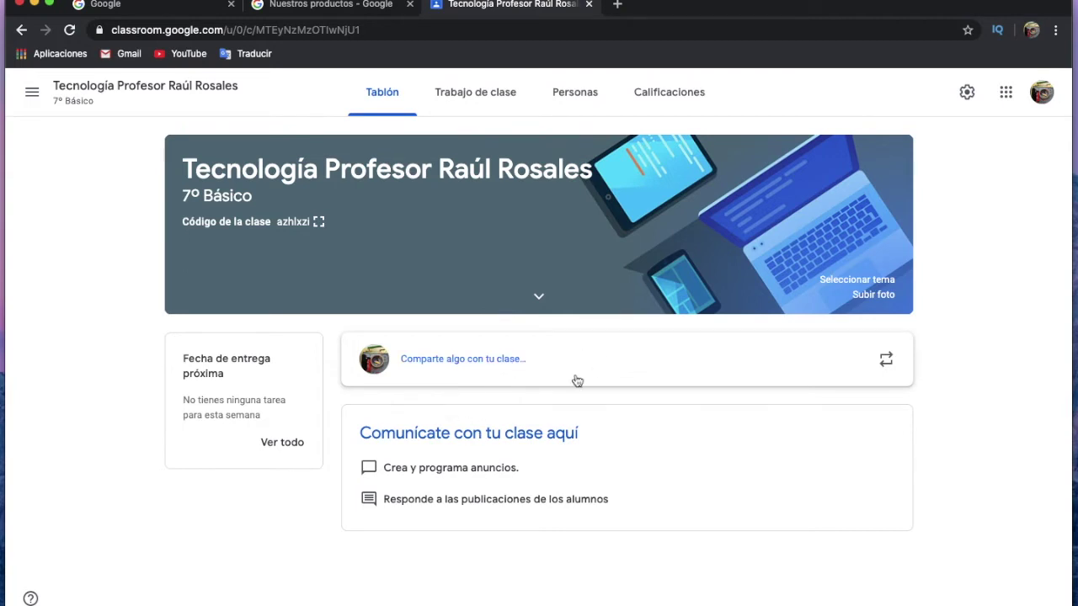
Publish 'Bienvenidos al Curso de tecnología 2020. Éxito' to all students on the stream.
left_click(492, 362)
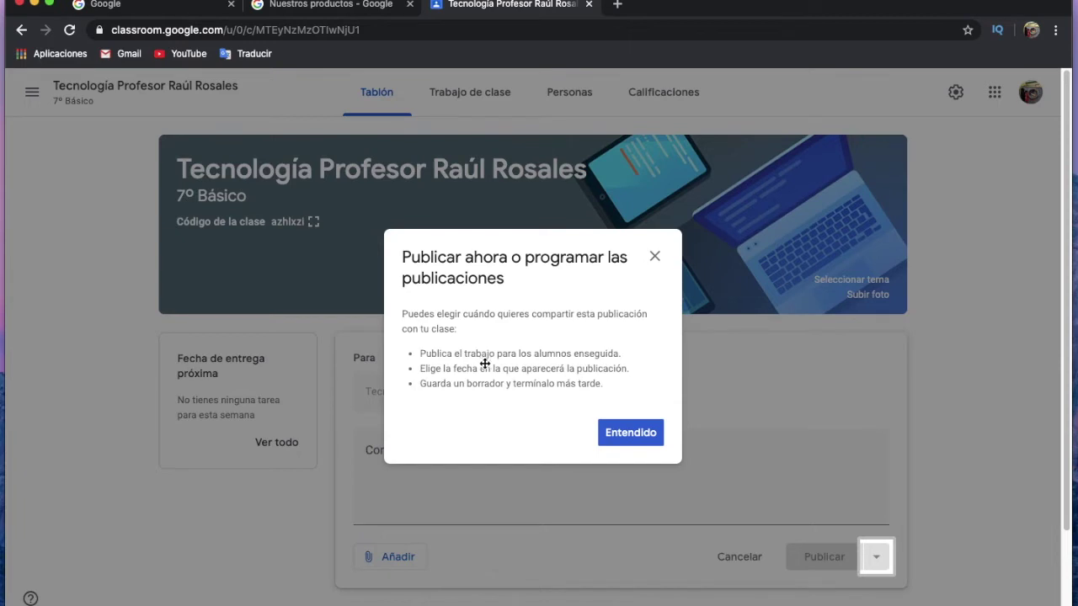
left_click(581, 394)
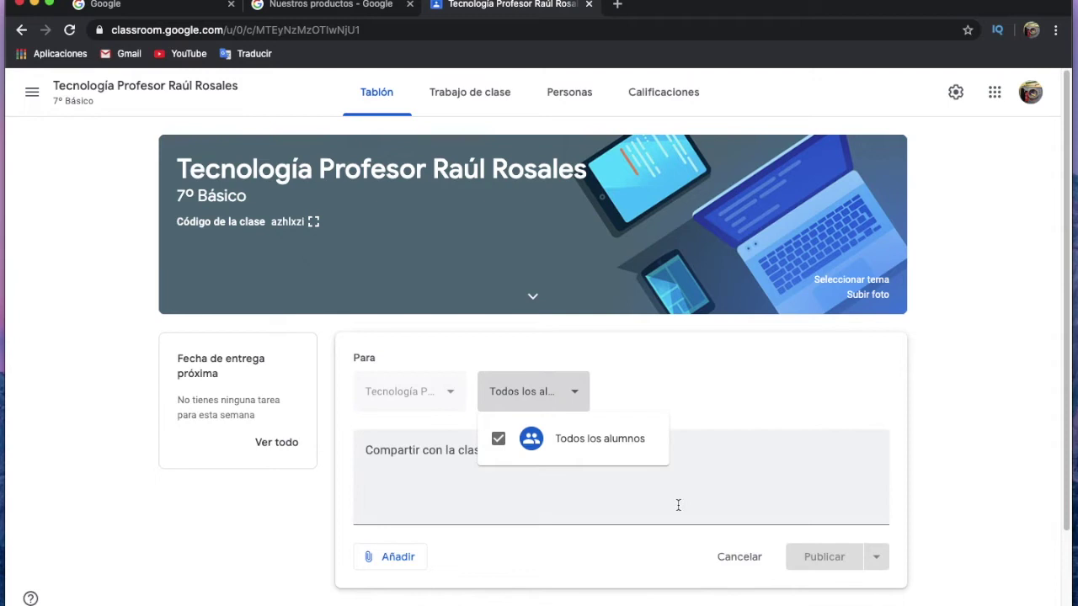
left_click(530, 498)
left_click(528, 453)
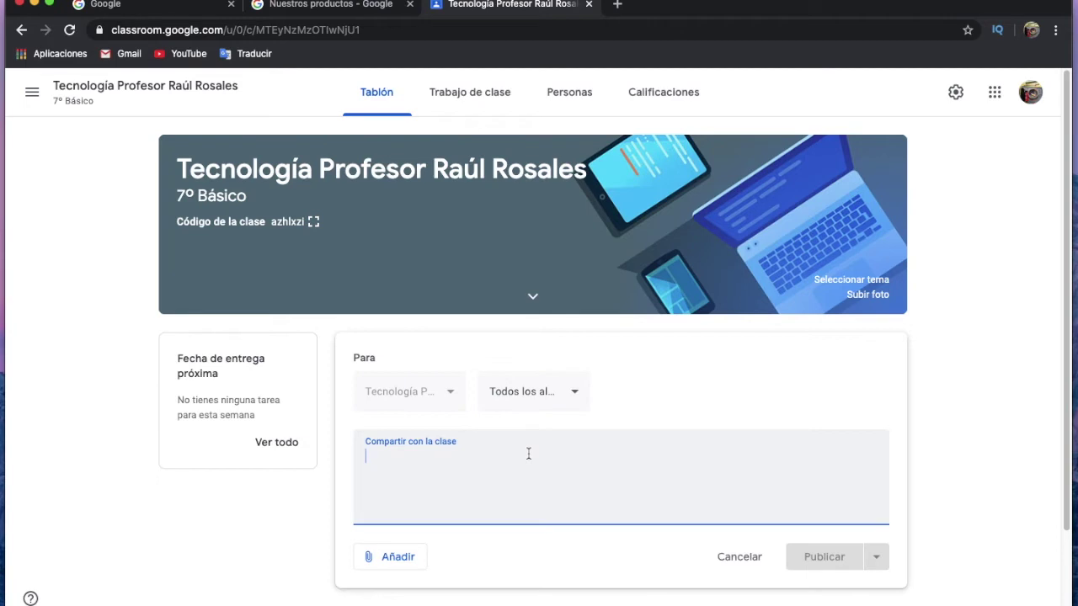
type("Bien")
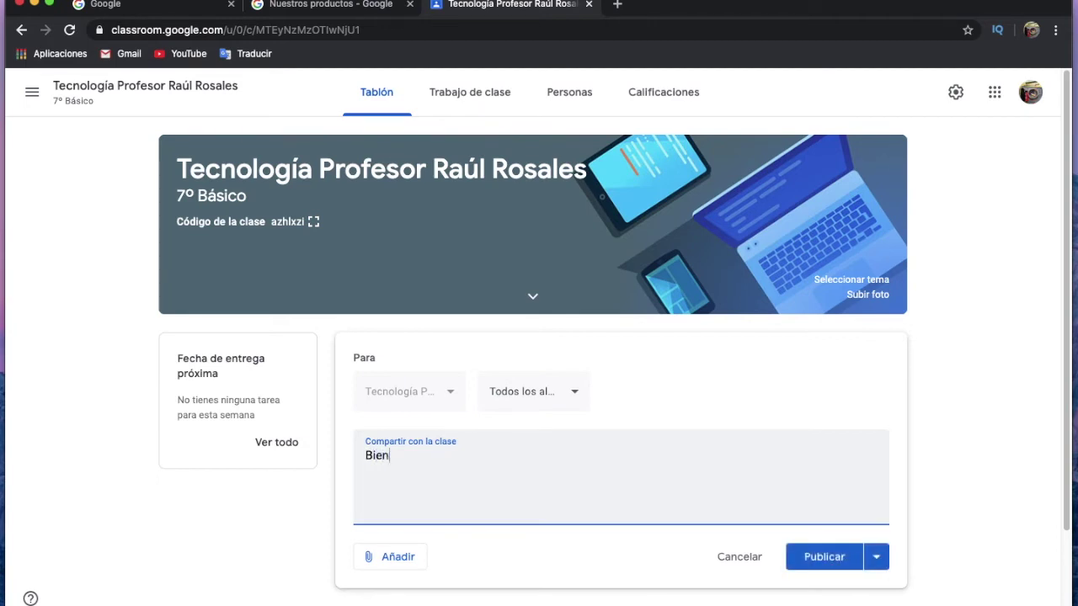
type("venidos al Curso de te")
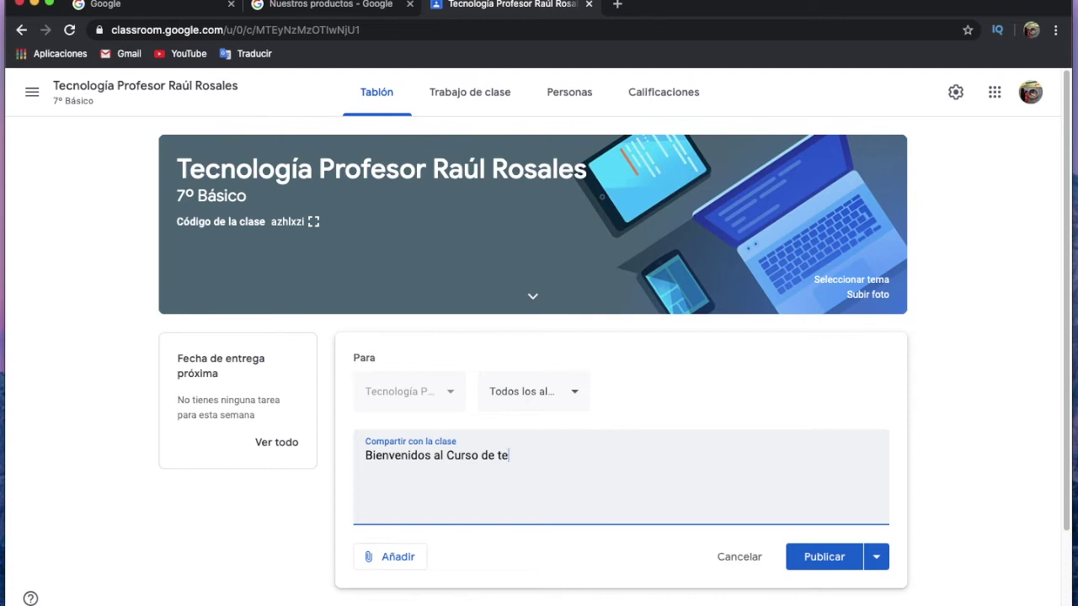
type("cnología 20")
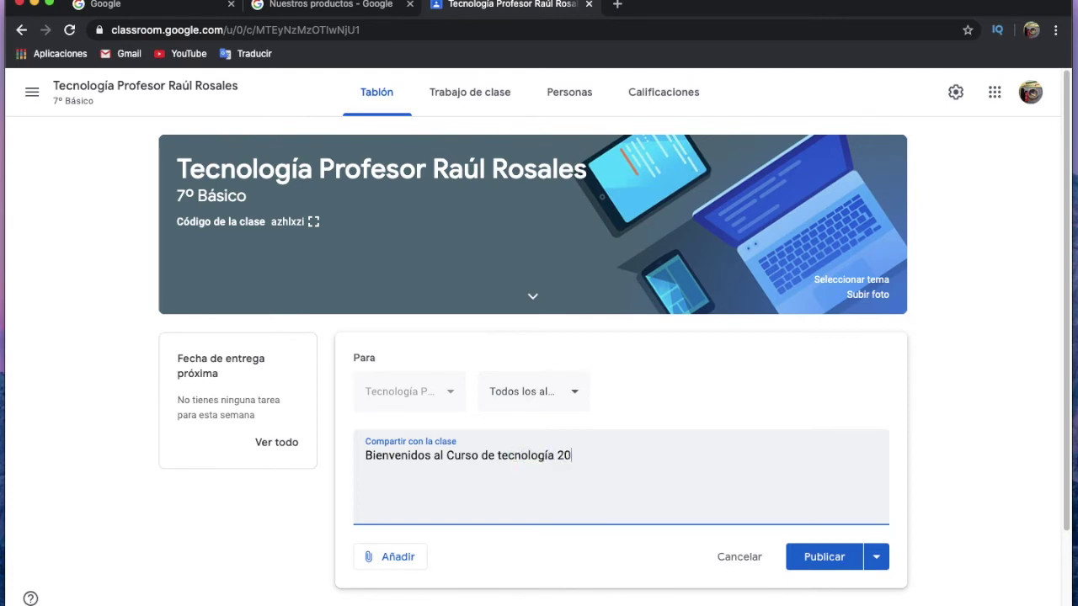
type("20. Éxito")
left_click(828, 552)
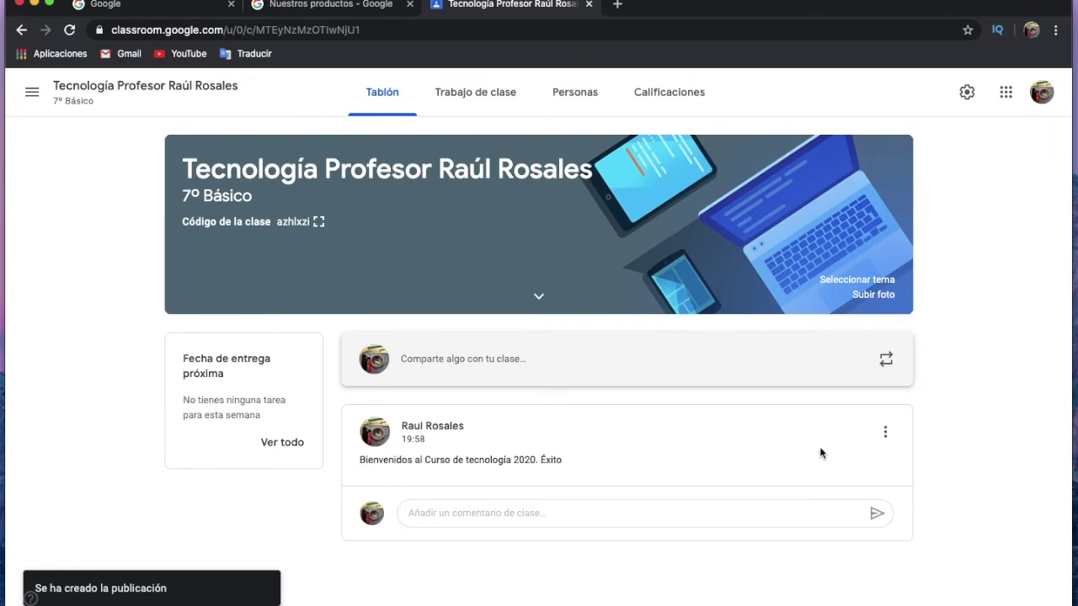
left_click(886, 434)
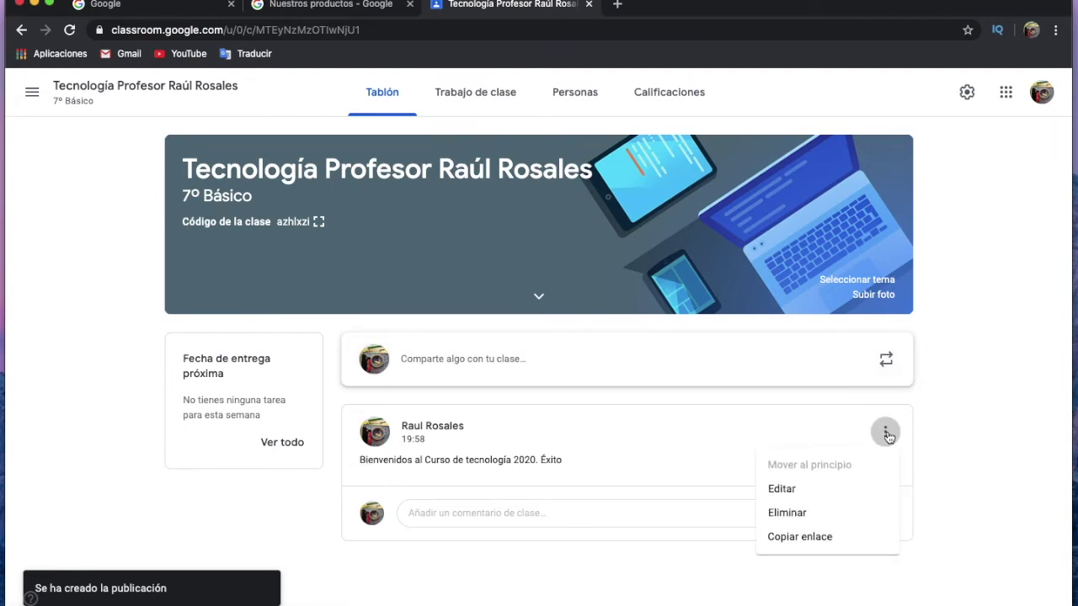
Edit the welcome post to add 'Si tienes dudas envía un mensaje con la pregunta.' and save.
left_click(791, 490)
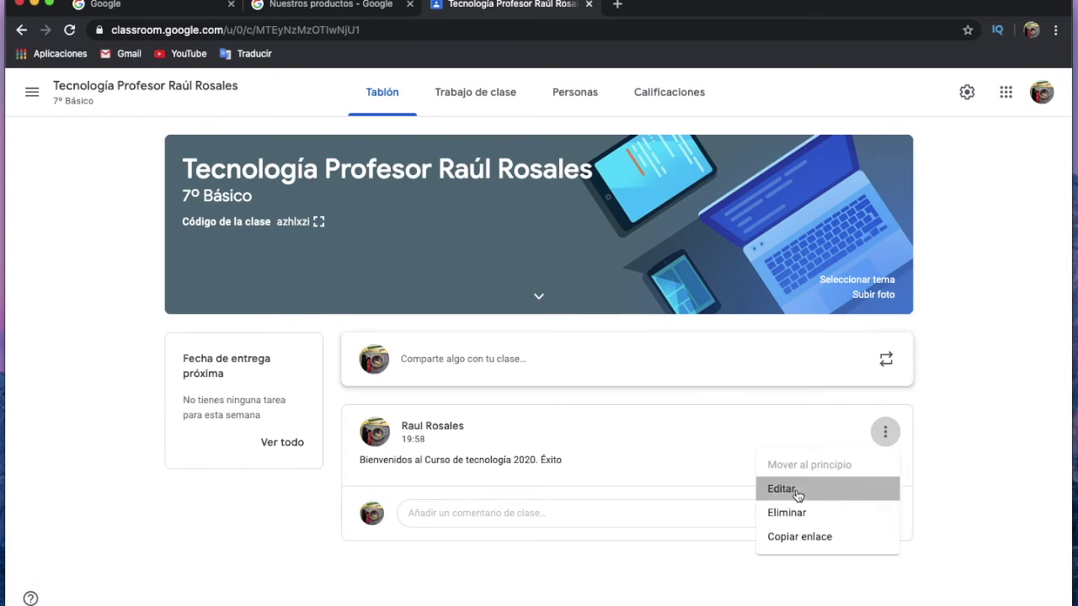
left_click(712, 405)
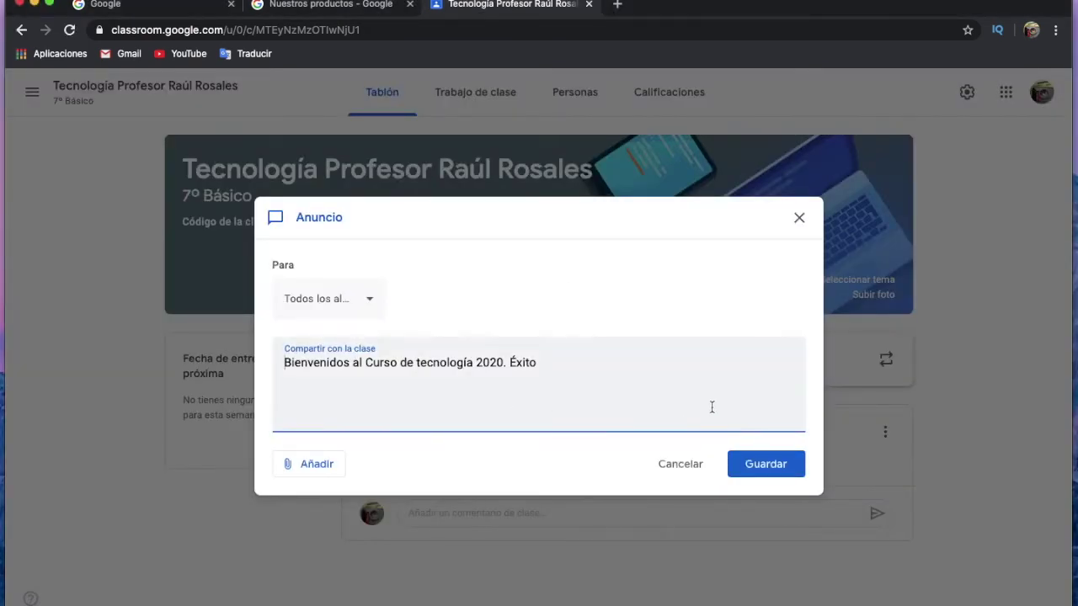
key("Return")
type("Si te")
key("BackSpace")
type("ienes dudas")
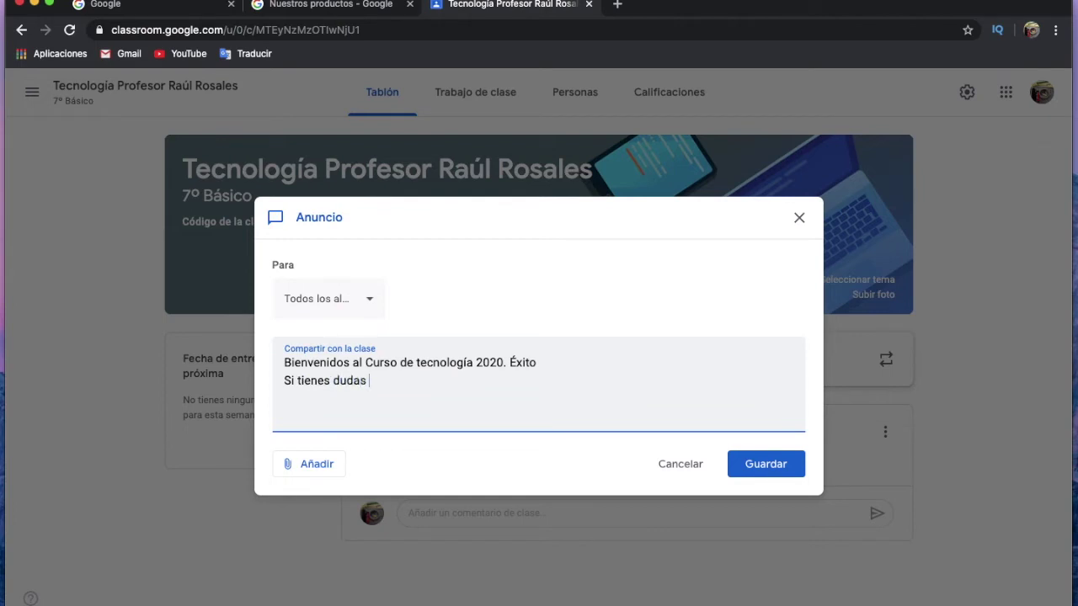
type("envía un mensa")
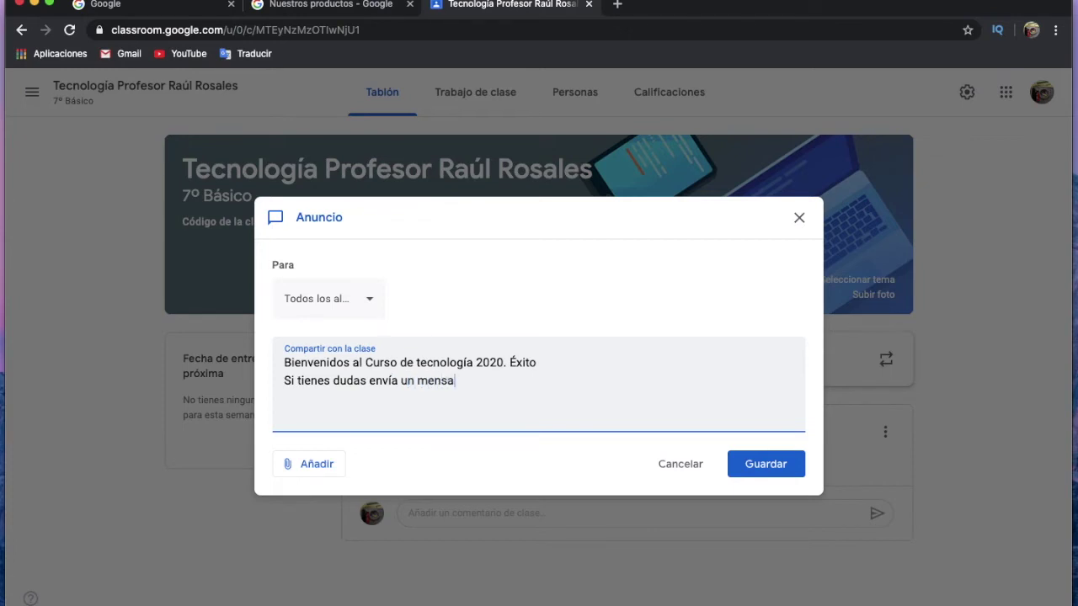
type("je con la pregun")
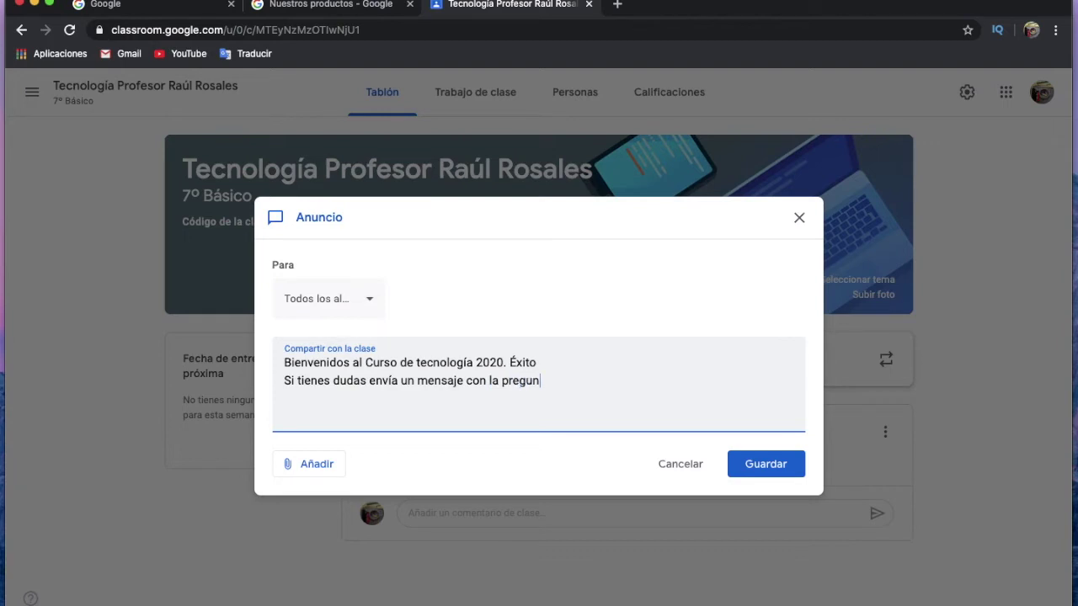
type("ta .")
left_click(751, 465)
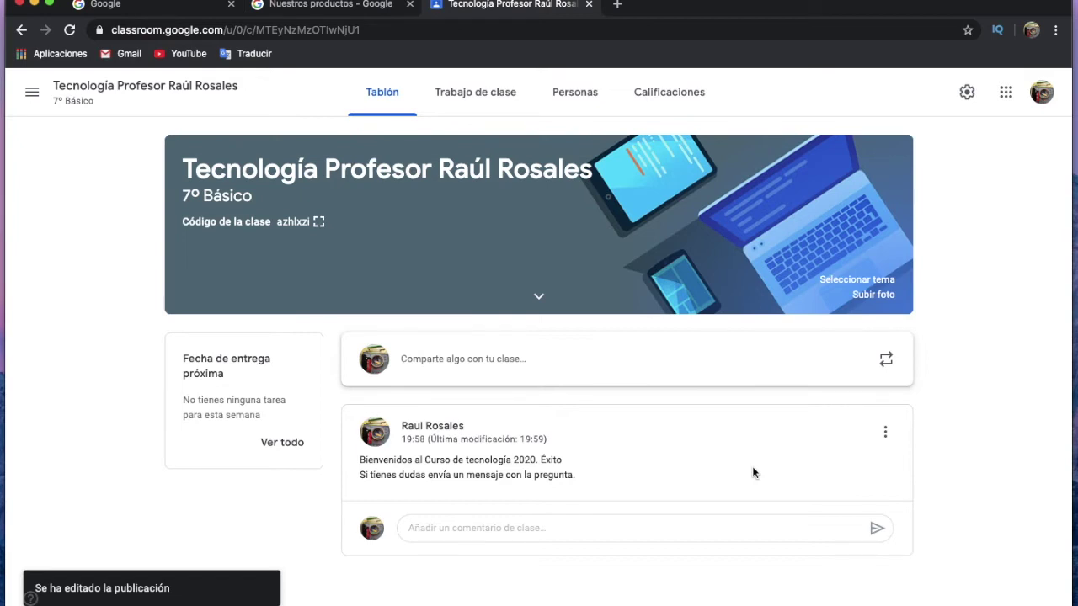
left_click(32, 92)
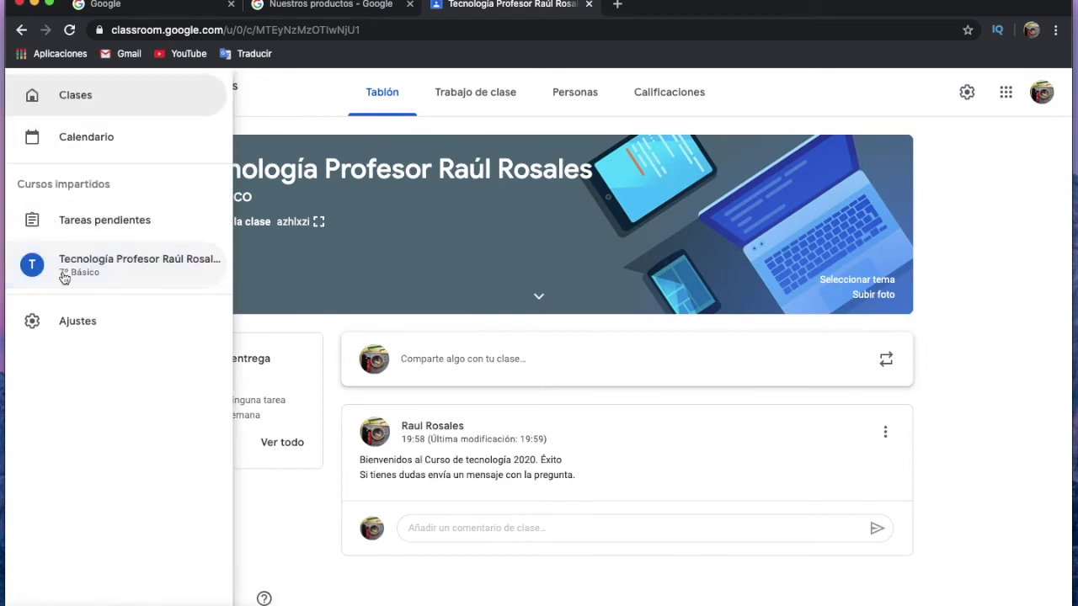
Browse the Classroom calendar forward one week and back to the previous week.
left_click(59, 141)
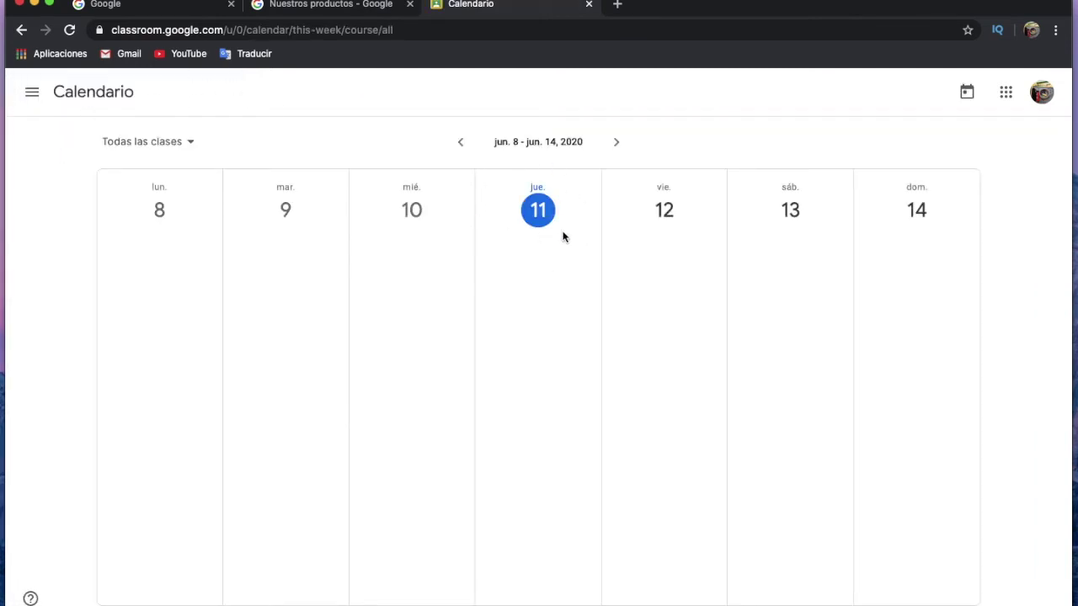
left_click(616, 142)
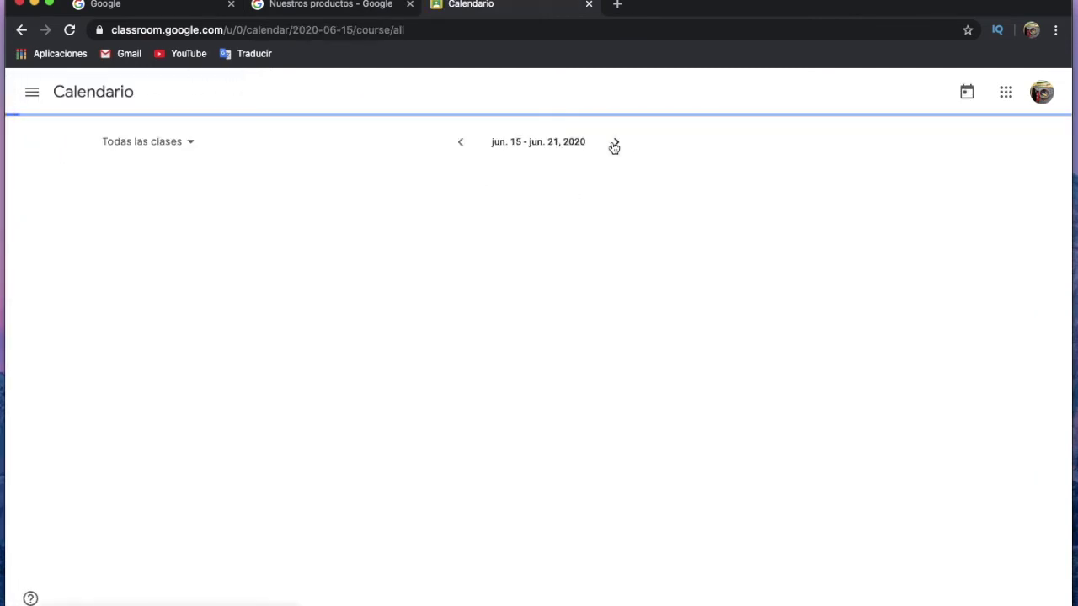
left_click(465, 148)
left_click(464, 149)
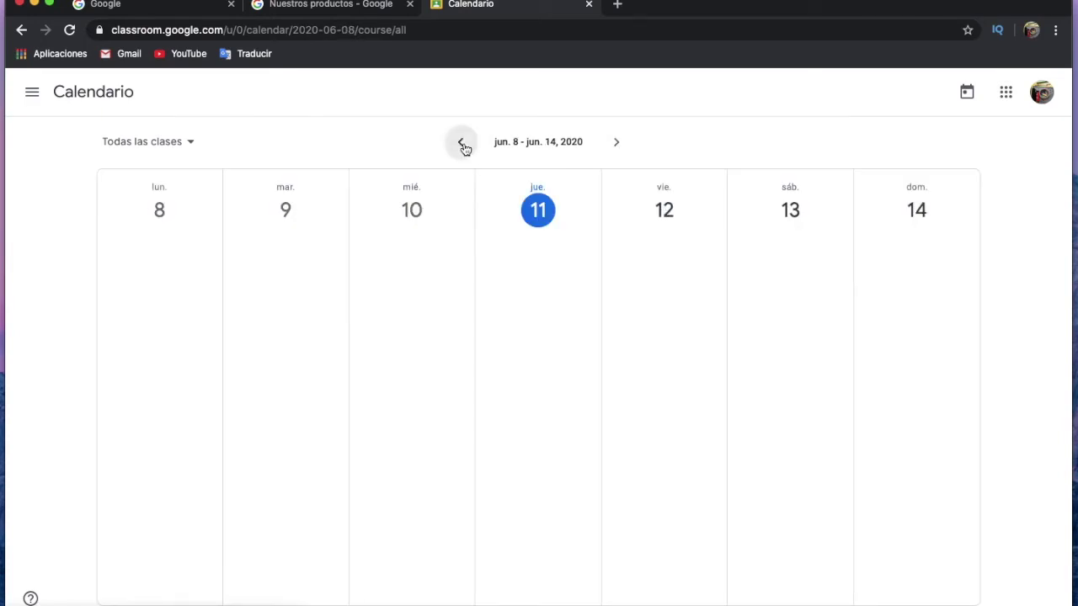
Check the Corregidas tab of the Tareas pendientes page.
left_click(32, 92)
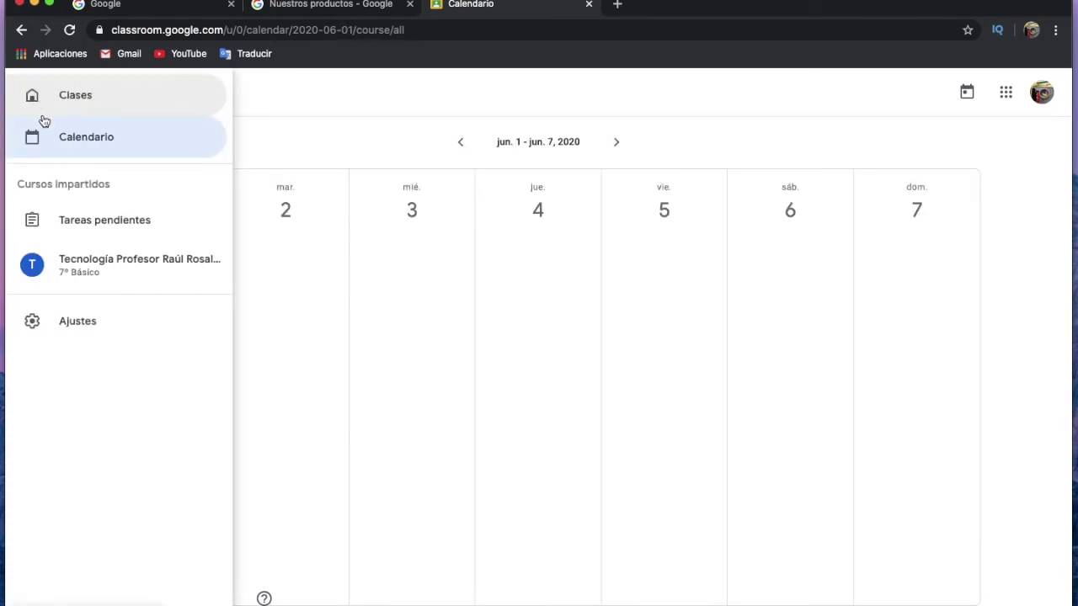
left_click(129, 224)
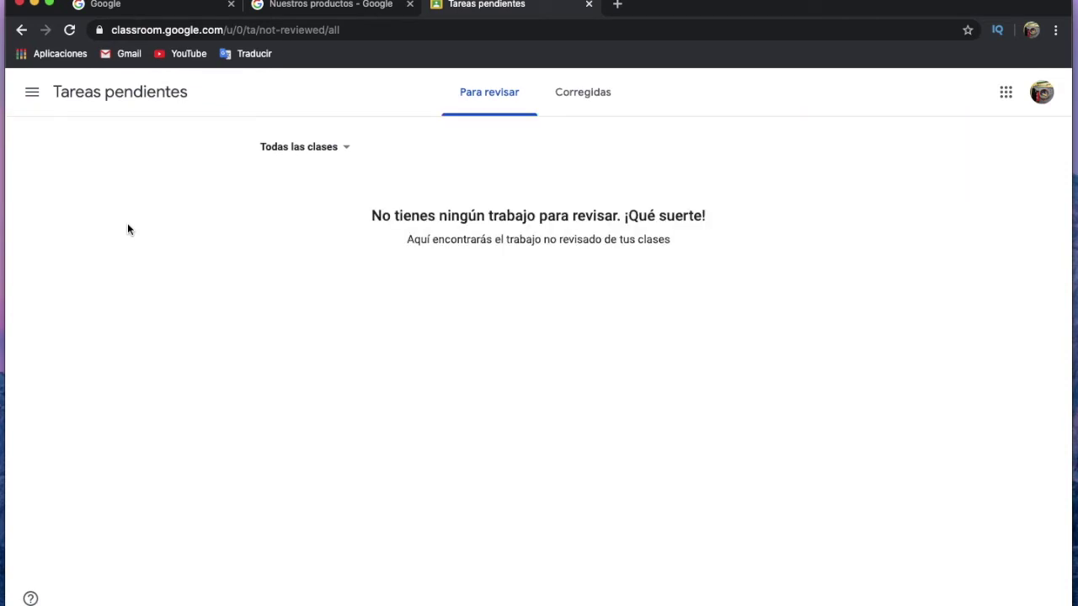
left_click(590, 101)
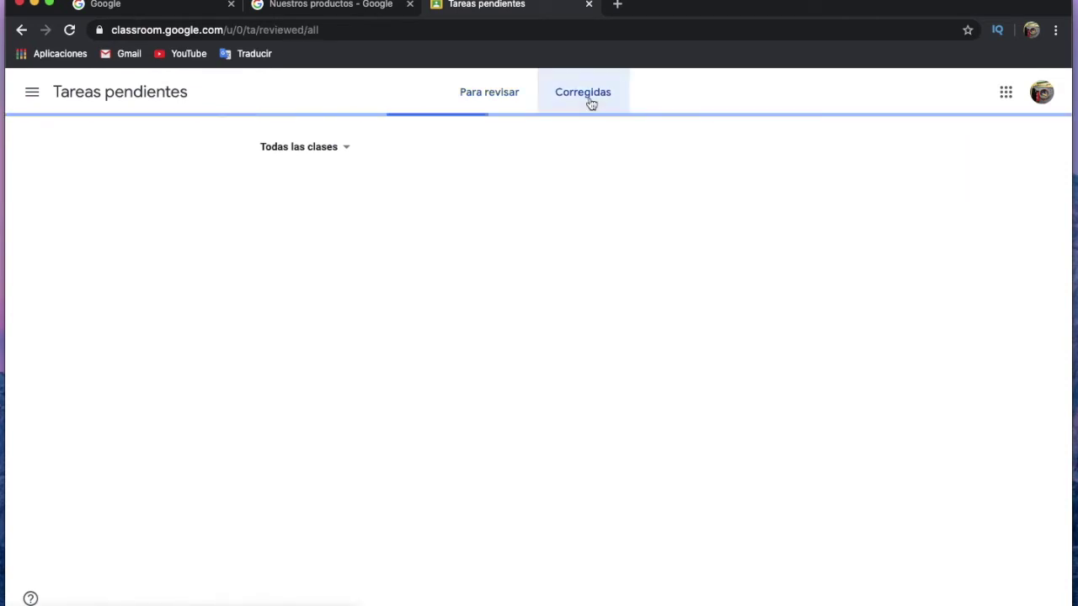
Reopen the Tecnología class from the Clases list.
left_click(37, 93)
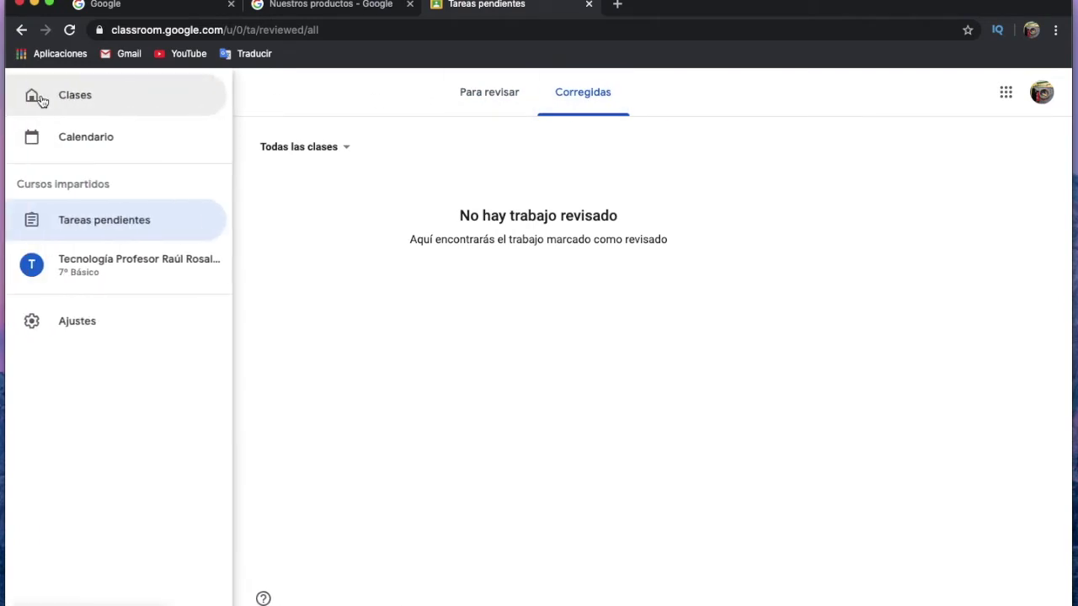
left_click(42, 104)
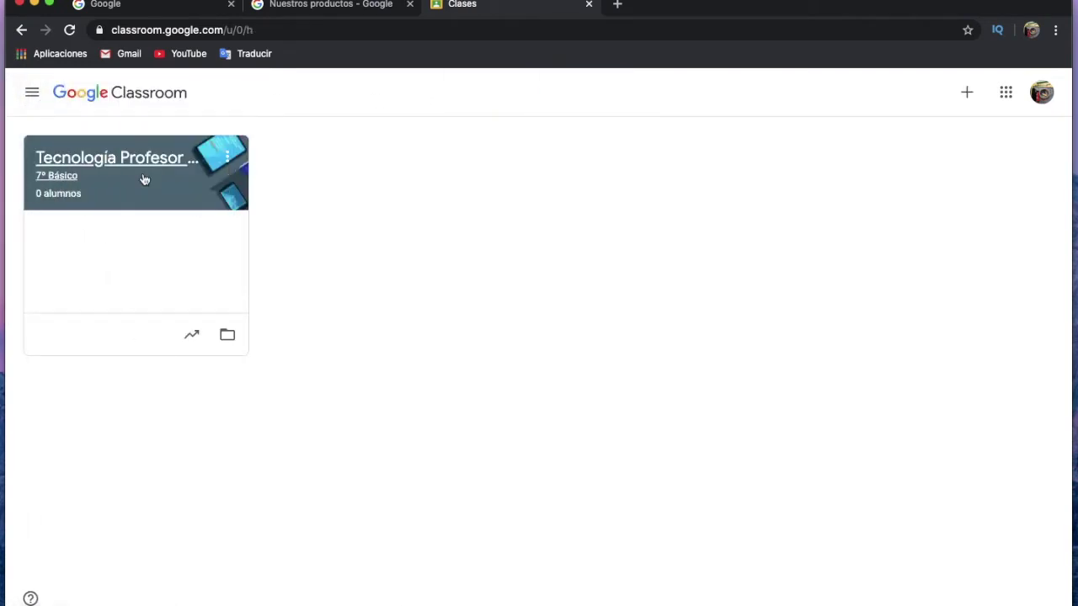
left_click(143, 162)
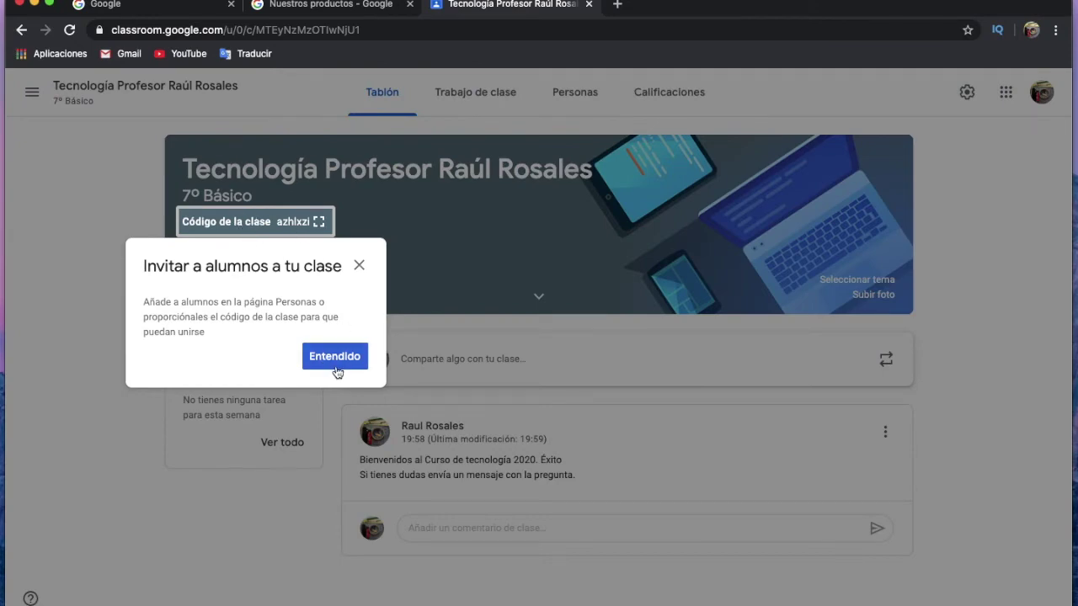
Dismiss the invite-students tip and open Trabajo de clase's Crear menu (Tarea, Pregunta, Material, Tema).
left_click(334, 357)
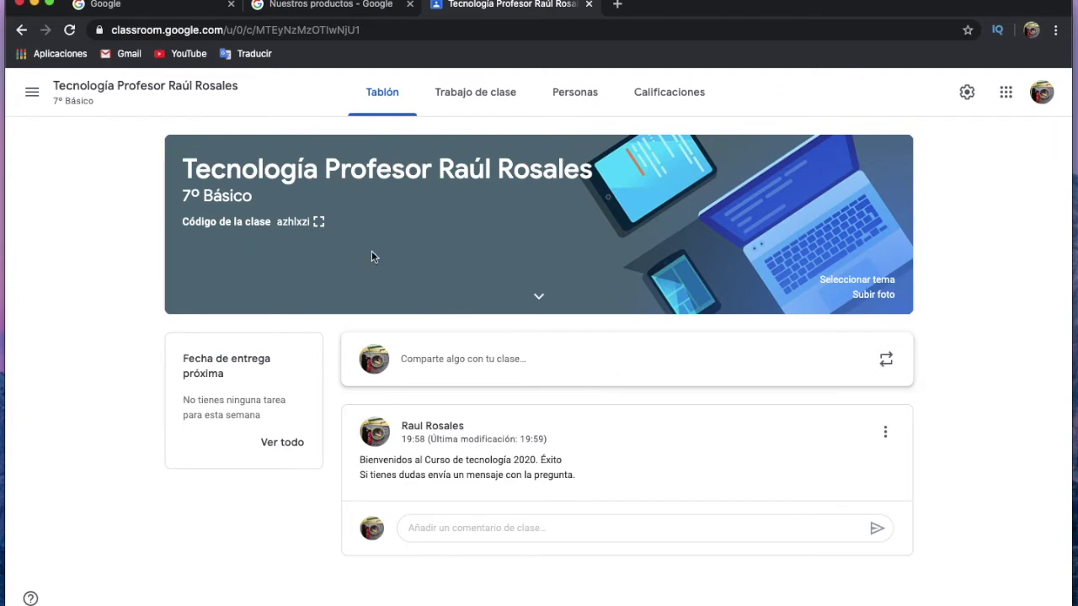
left_click(497, 96)
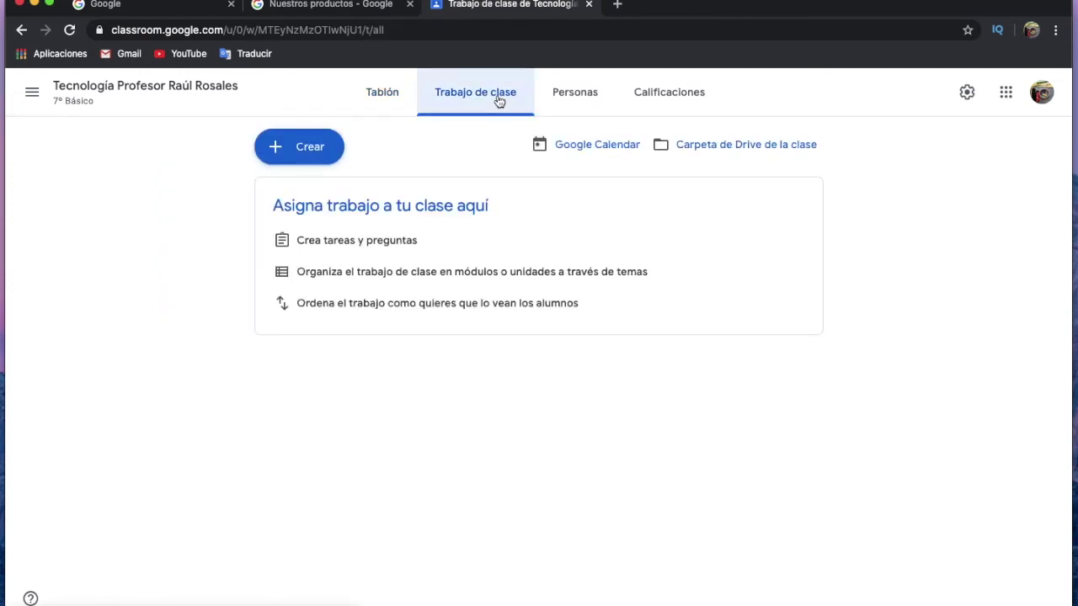
left_click(305, 157)
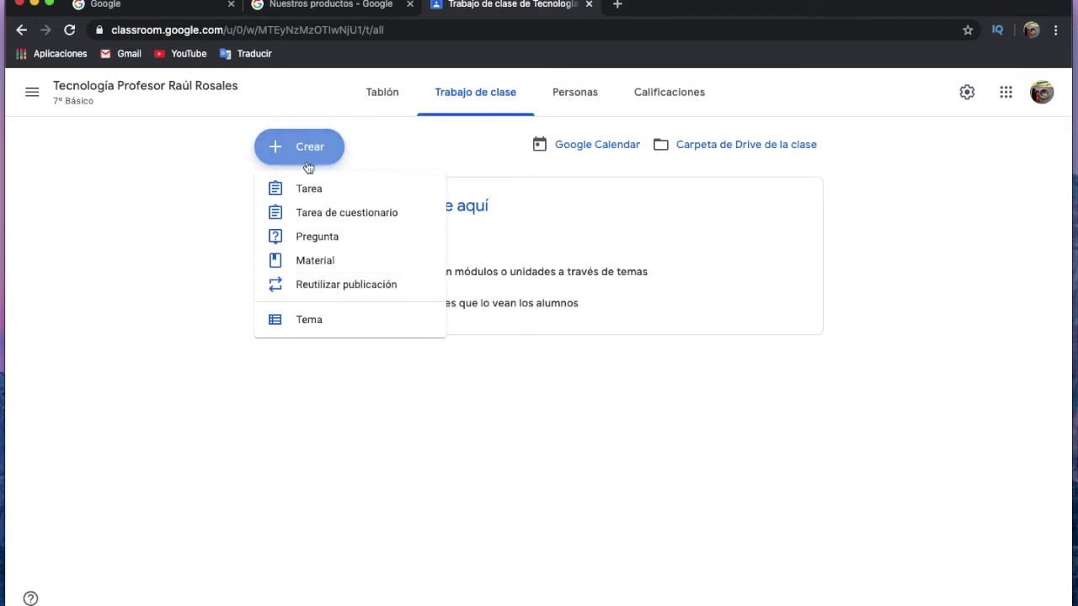
Create a new Tarea and dismiss the materials tip with Entendido.
left_click(310, 191)
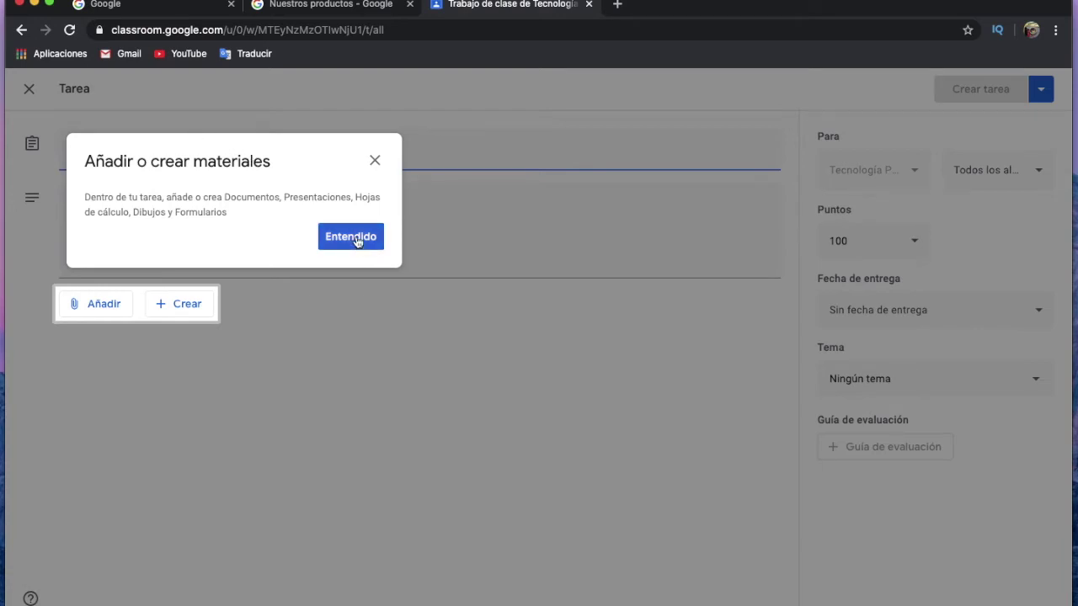
left_click(357, 238)
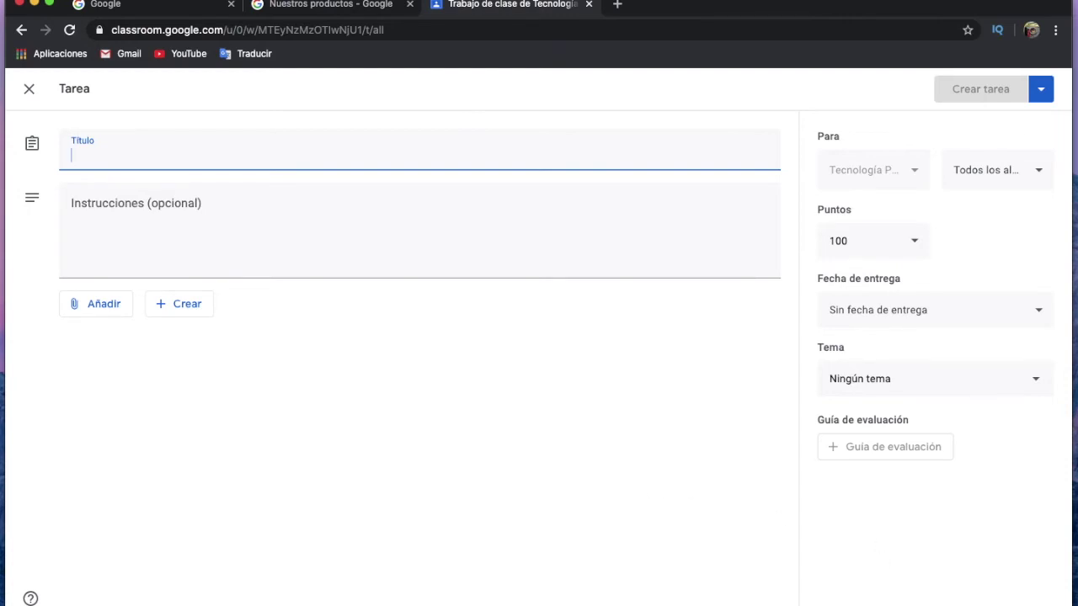
mouse_move(862, 599)
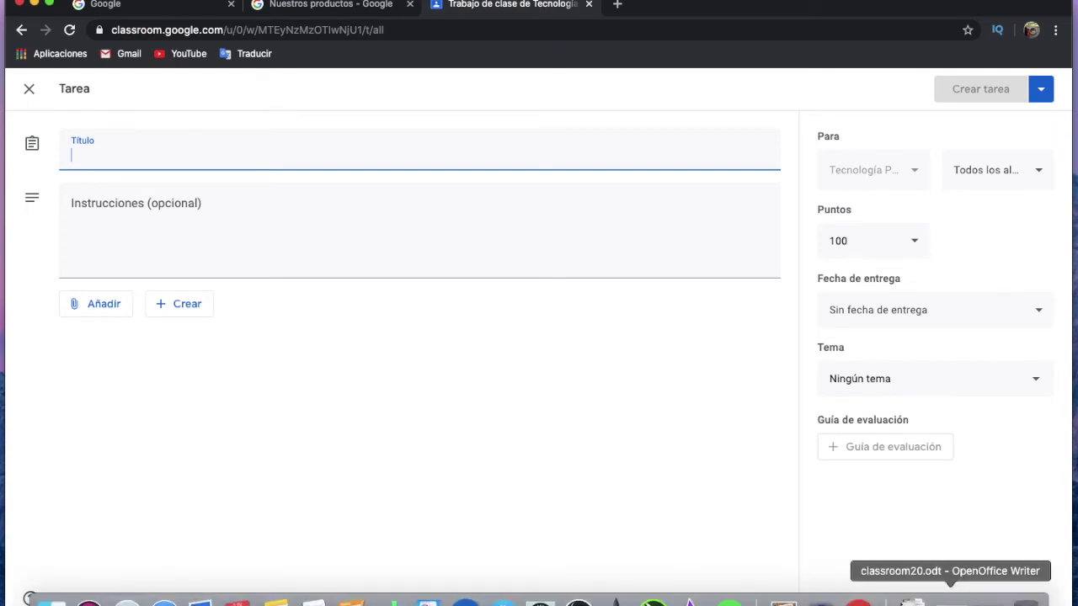
Locate classroom20.odt in the blog folder's Classrom20 subfolder, then minimize Finder.
left_click(987, 600)
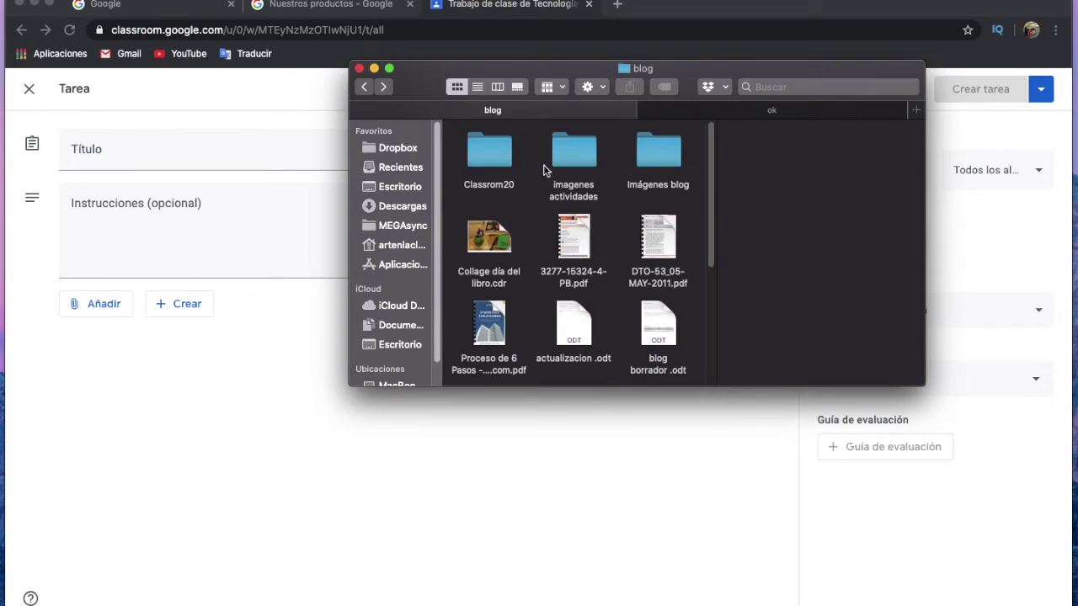
left_click(503, 155)
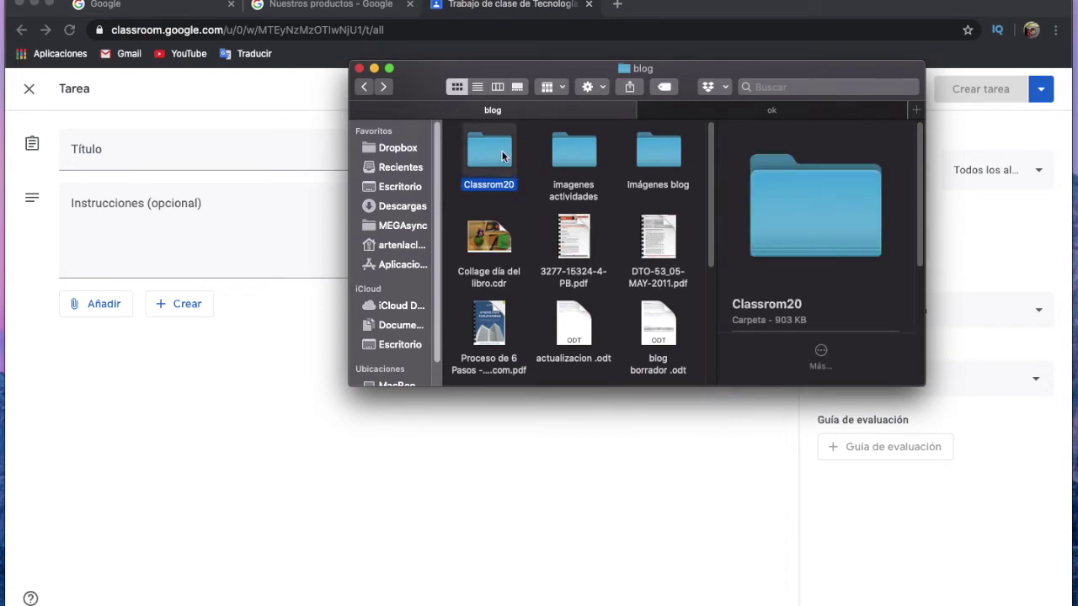
double_click(501, 153)
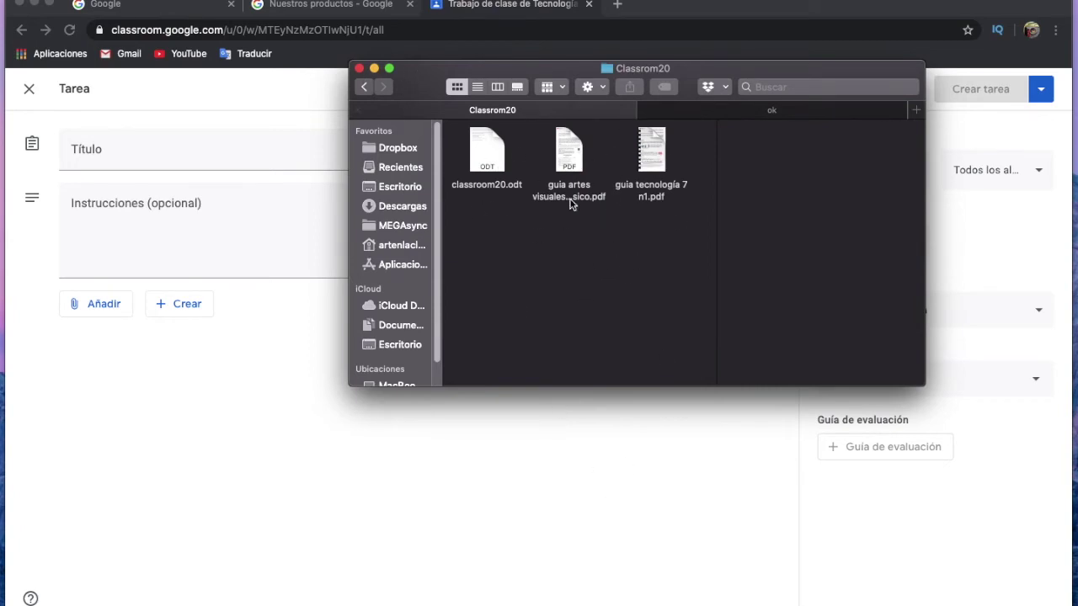
left_click(492, 146)
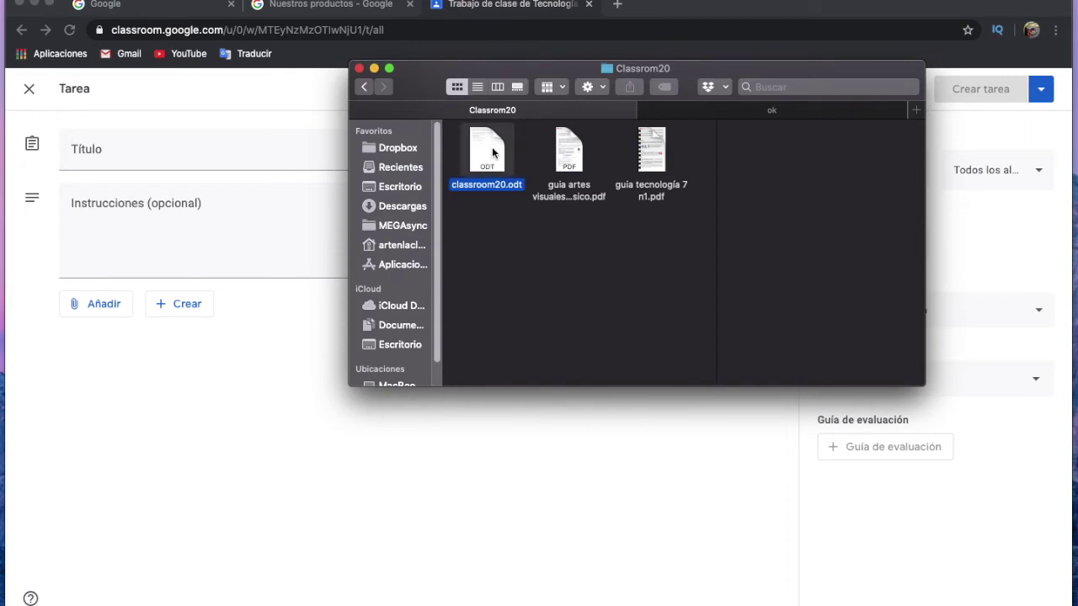
left_click(373, 68)
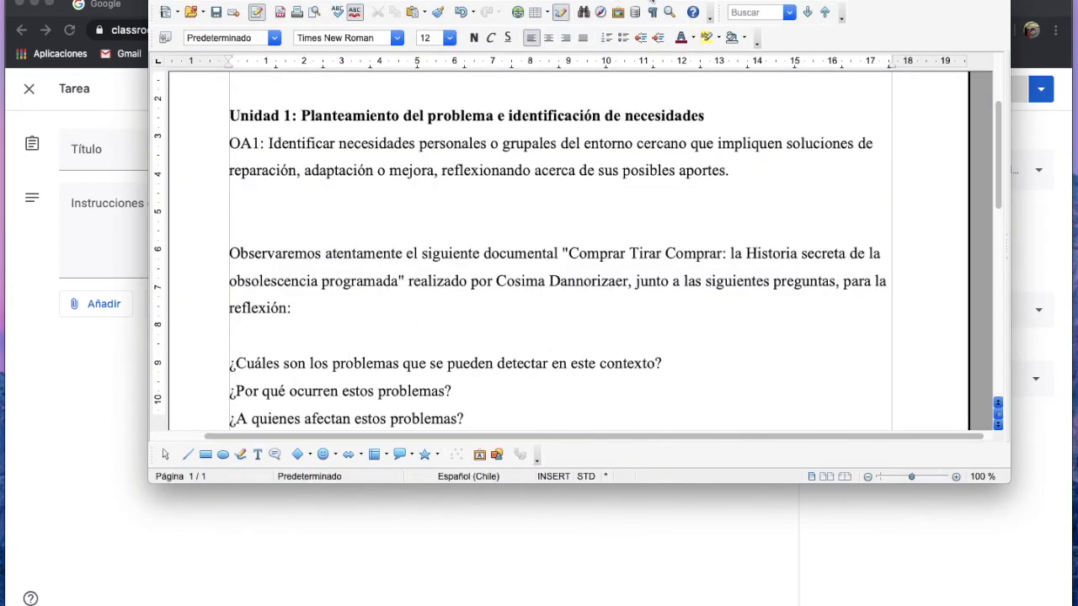
Copy the heading 'Planteamiento del problema e identificación de necesidades' into the Tarea title.
left_click_drag(652, 2, 762, 55)
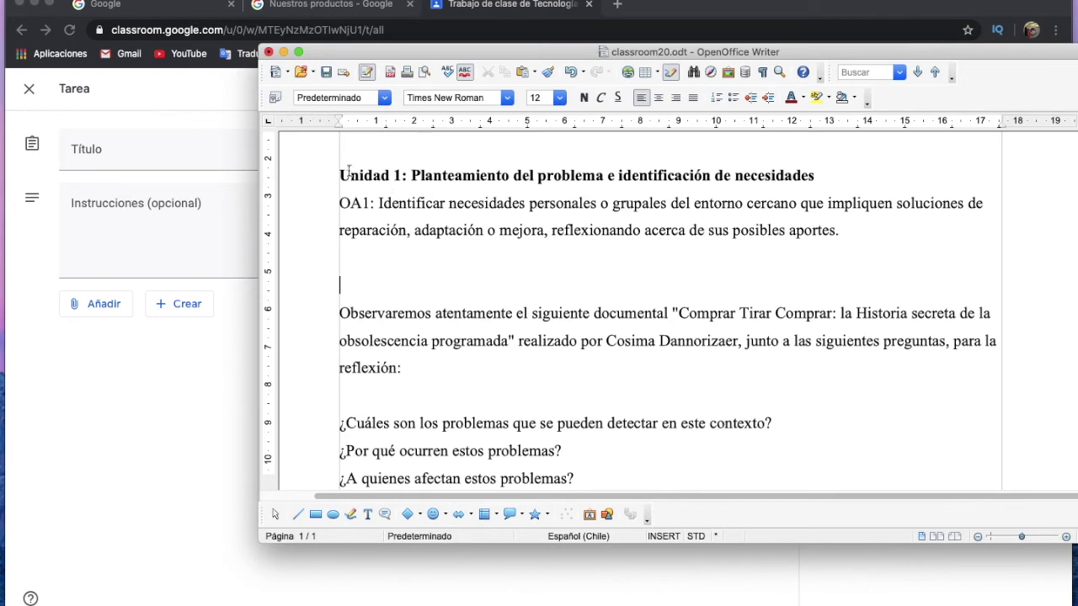
left_click_drag(410, 176, 815, 177)
right_click(706, 180)
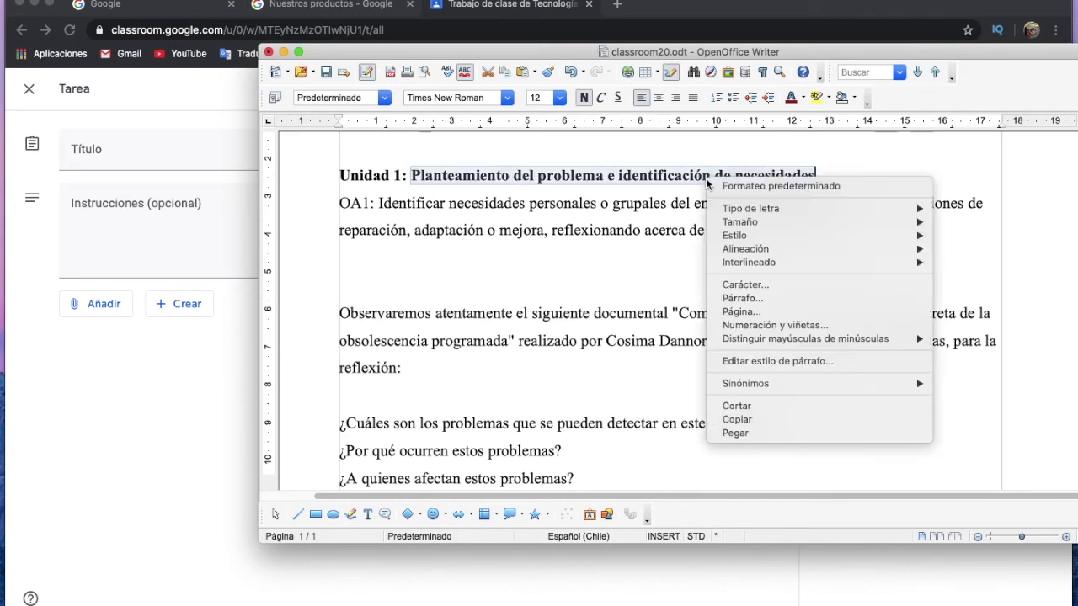
left_click(802, 419)
key("super+Tab")
key("super+v")
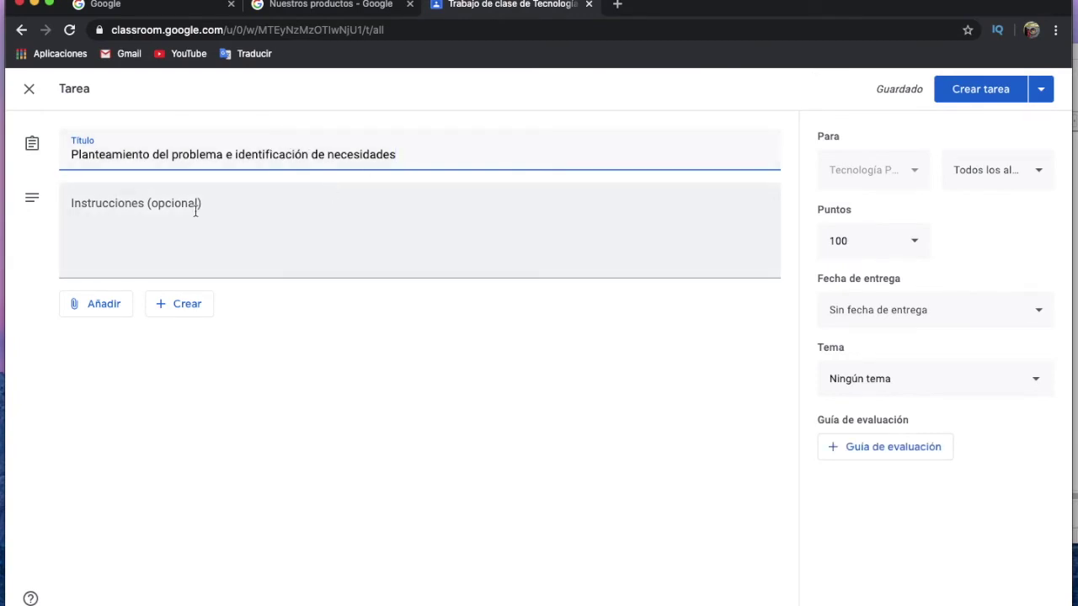
left_click(483, 600)
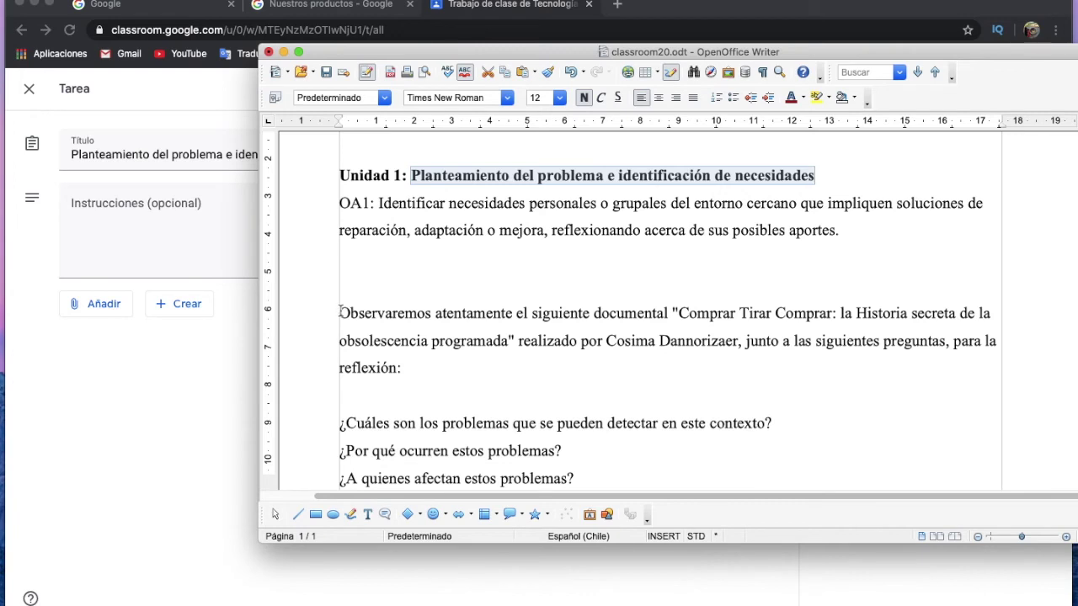
Copy the passage from the OA1 objective through the reflection questions in classroom20.odt.
left_click_drag(336, 202, 838, 229)
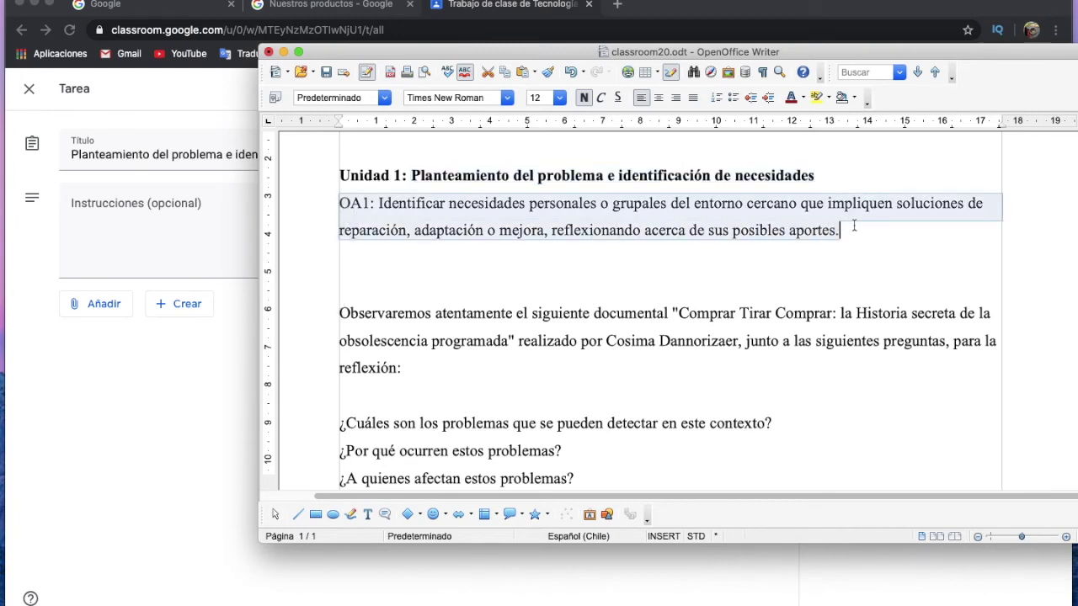
right_click(723, 207)
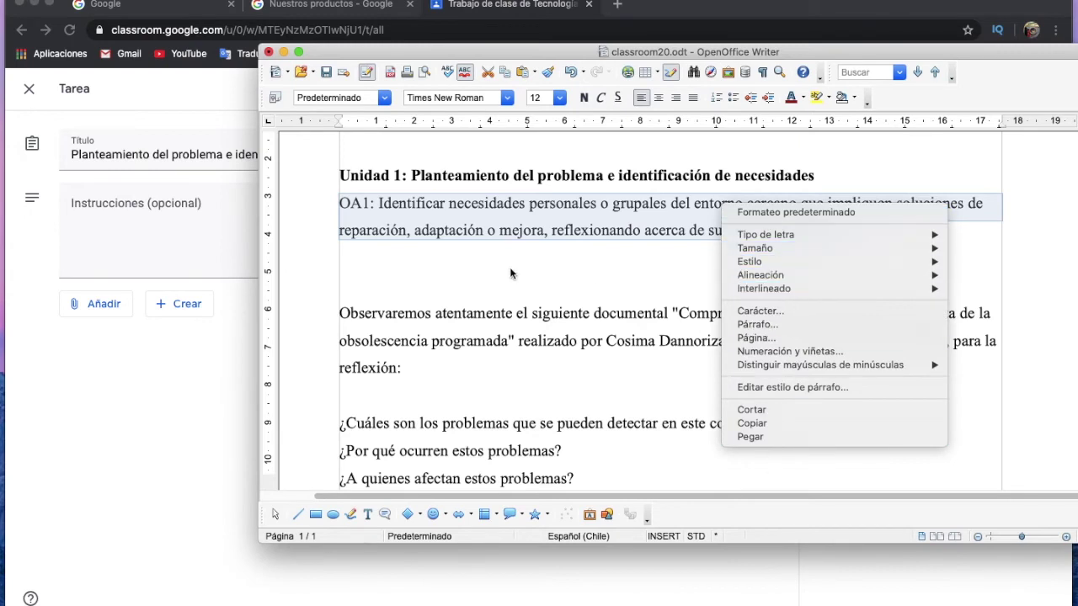
left_click(512, 266)
left_click(354, 205)
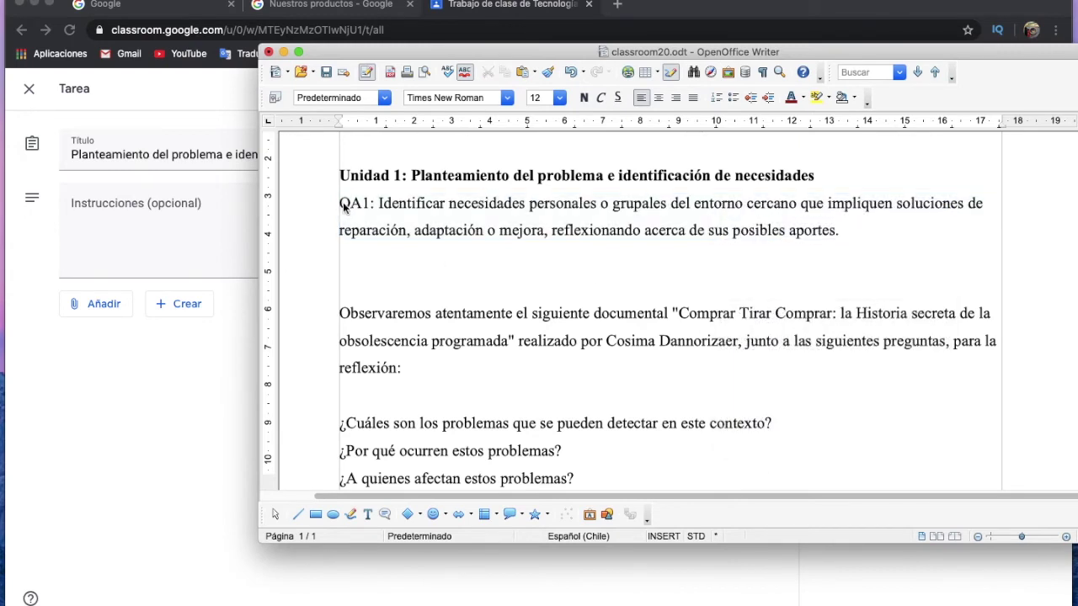
left_click_drag(341, 204, 862, 449)
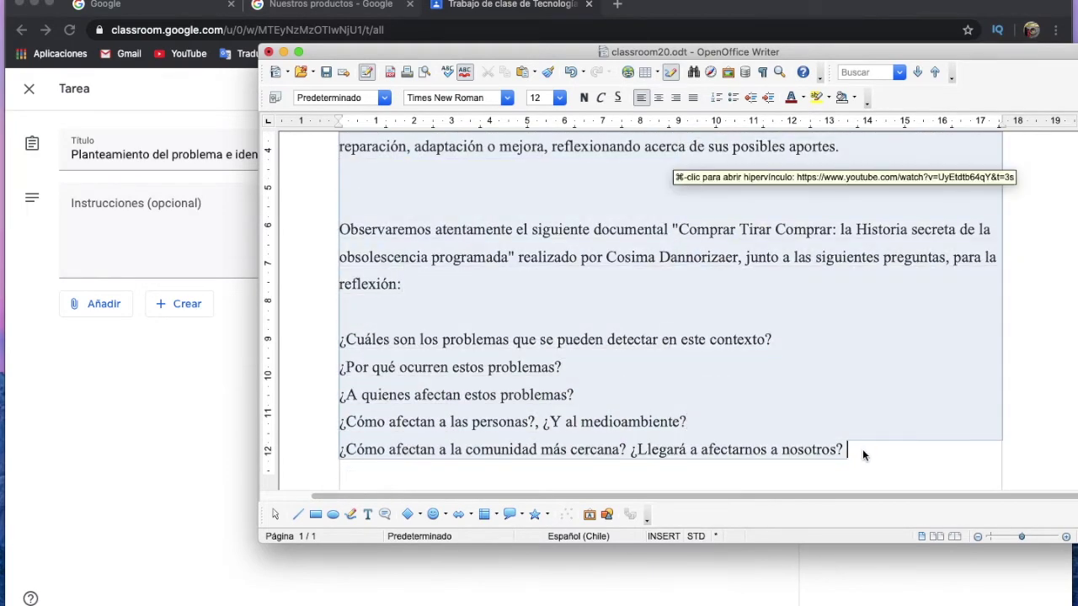
right_click(545, 244)
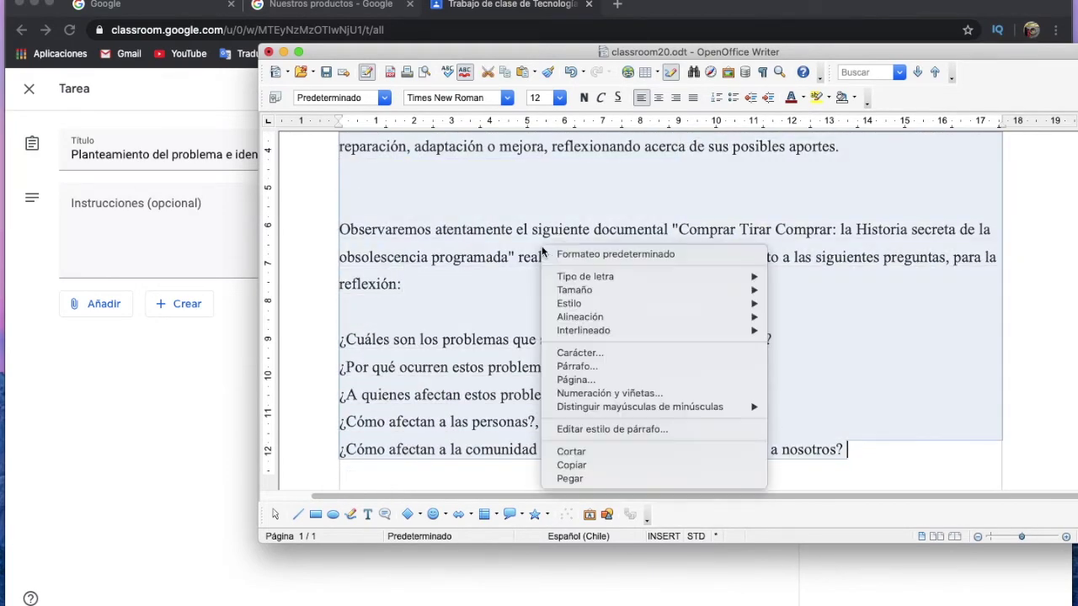
left_click(636, 465)
left_click(130, 211)
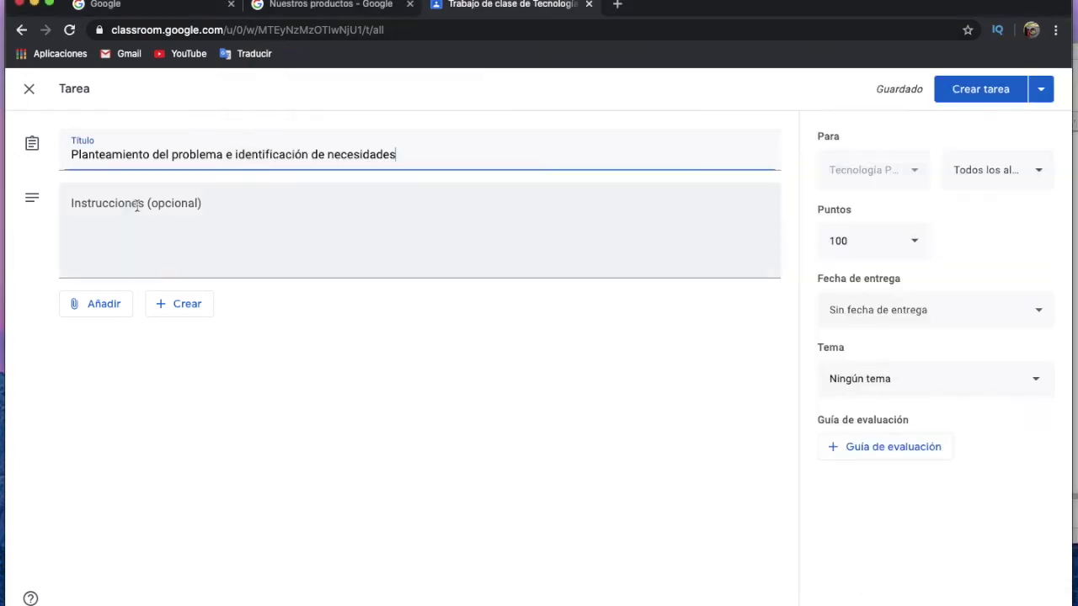
Paste the OA1 objective, documentary note and five questions into Instrucciones, adding a blank line after.
left_click(136, 205)
right_click(136, 203)
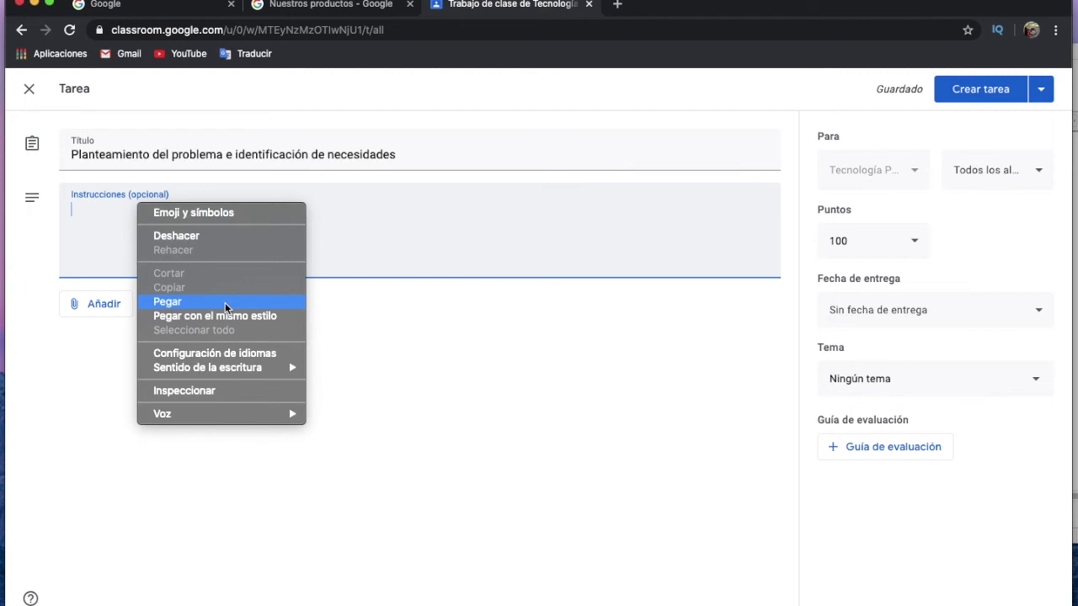
left_click(224, 304)
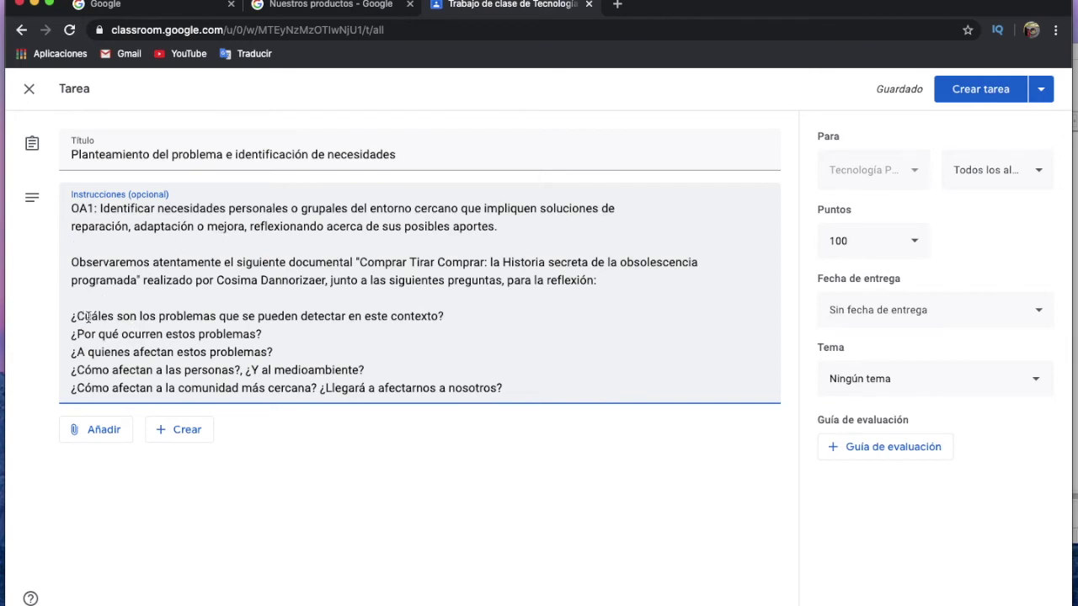
left_click(532, 390)
key("Return")
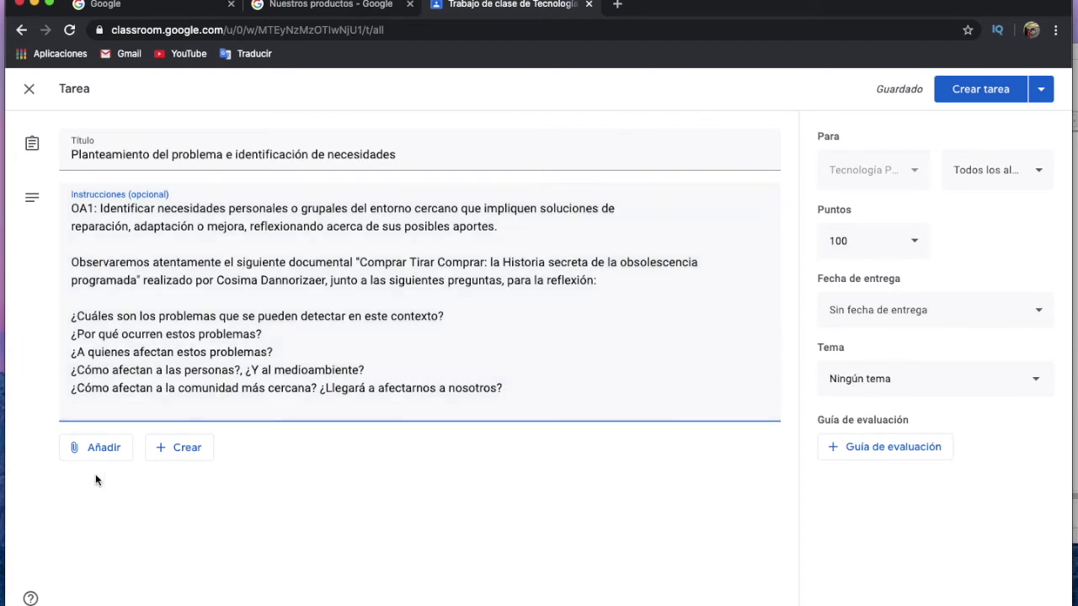
Open the YouTube Insertar vídeo dialog from Añadir, then switch to the Writer document.
left_click(103, 448)
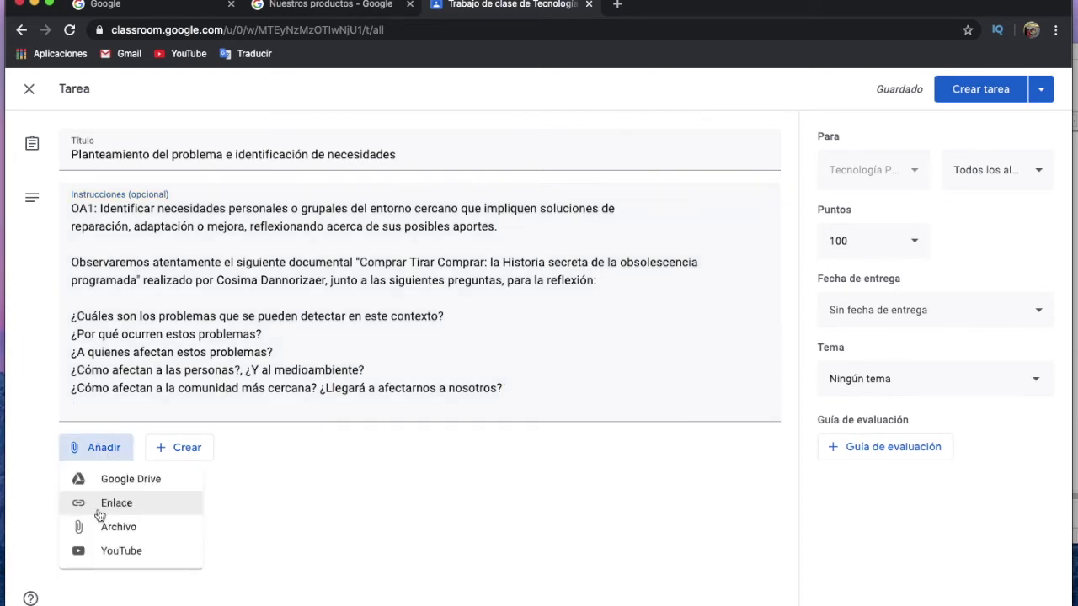
left_click(154, 552)
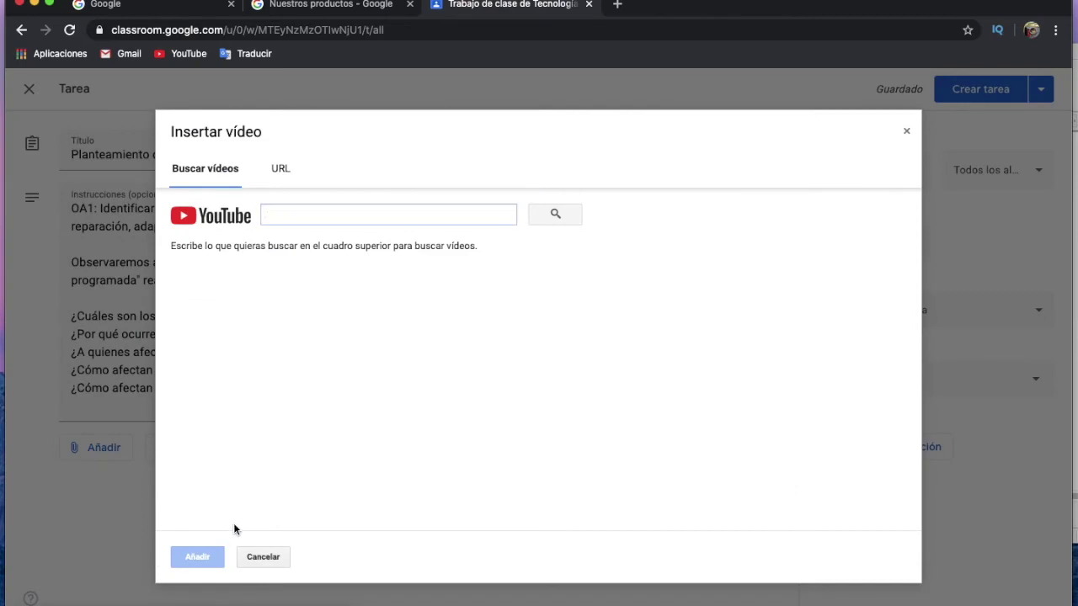
mouse_move(481, 599)
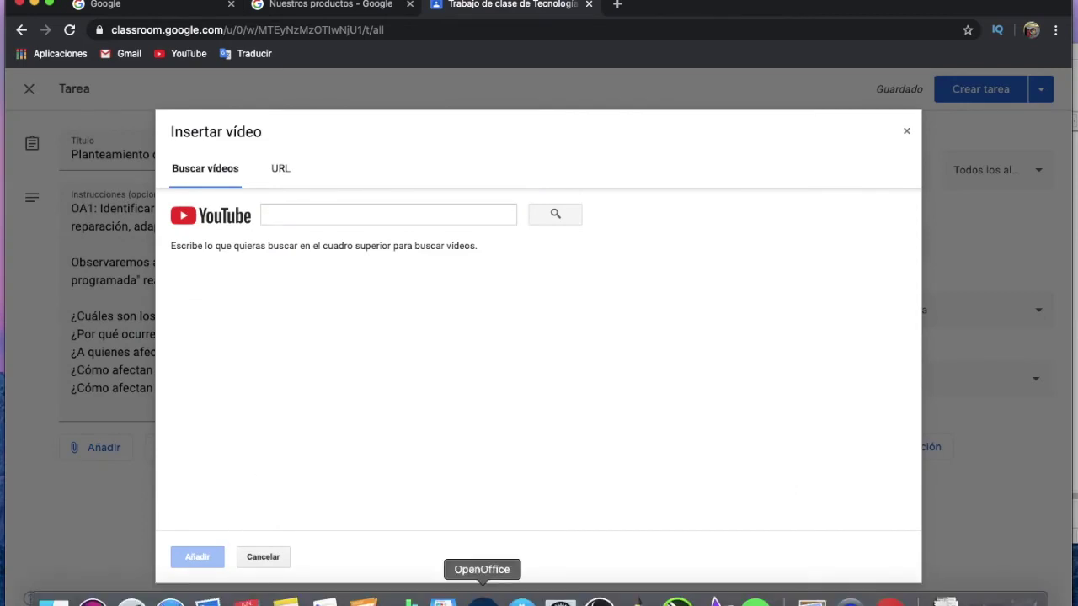
left_click(482, 600)
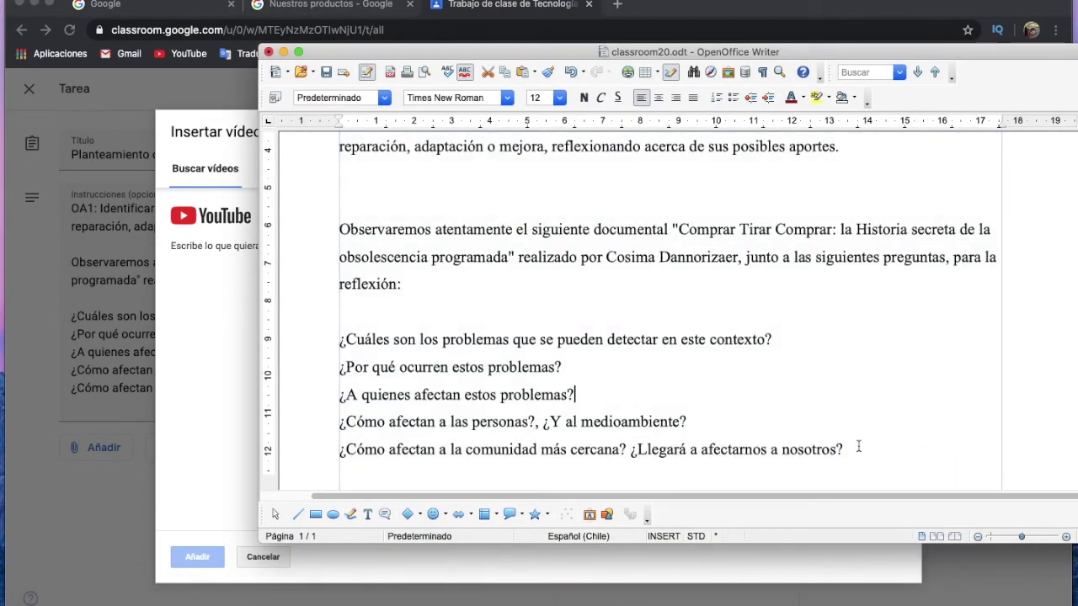
Copy the documentary's YouTube link from classroom20.odt.
left_click(858, 447)
scroll(434, 189, "down", 1)
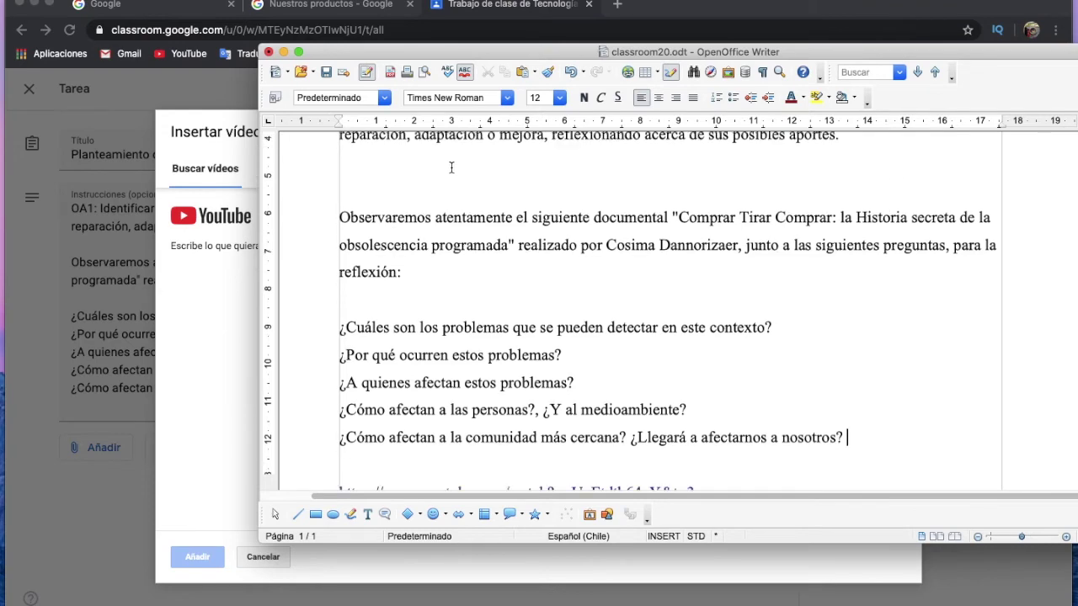
scroll(623, 445, "down", 4)
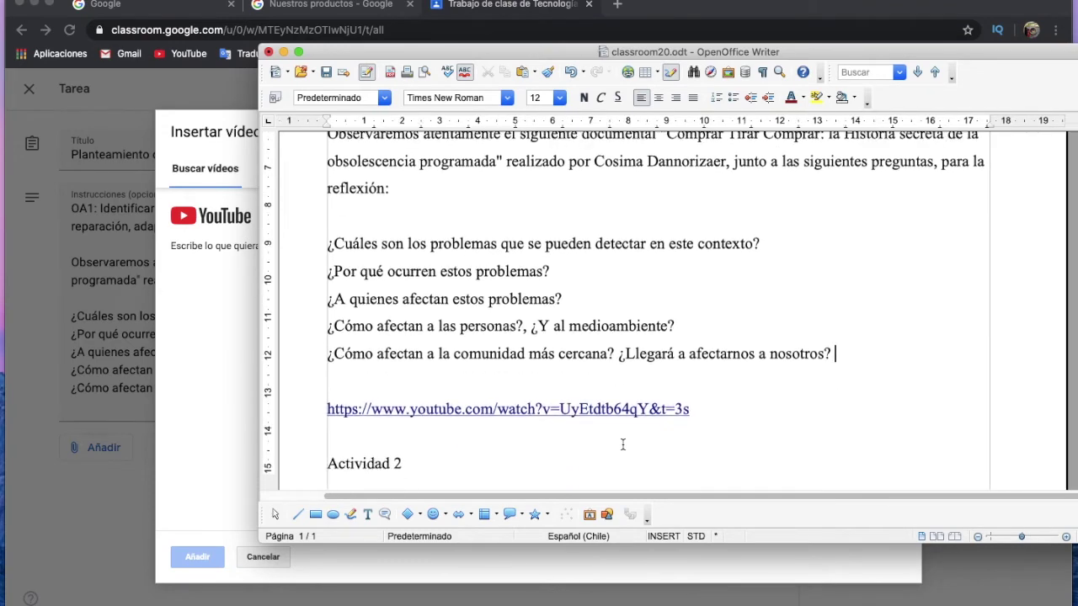
left_click_drag(704, 412, 319, 428)
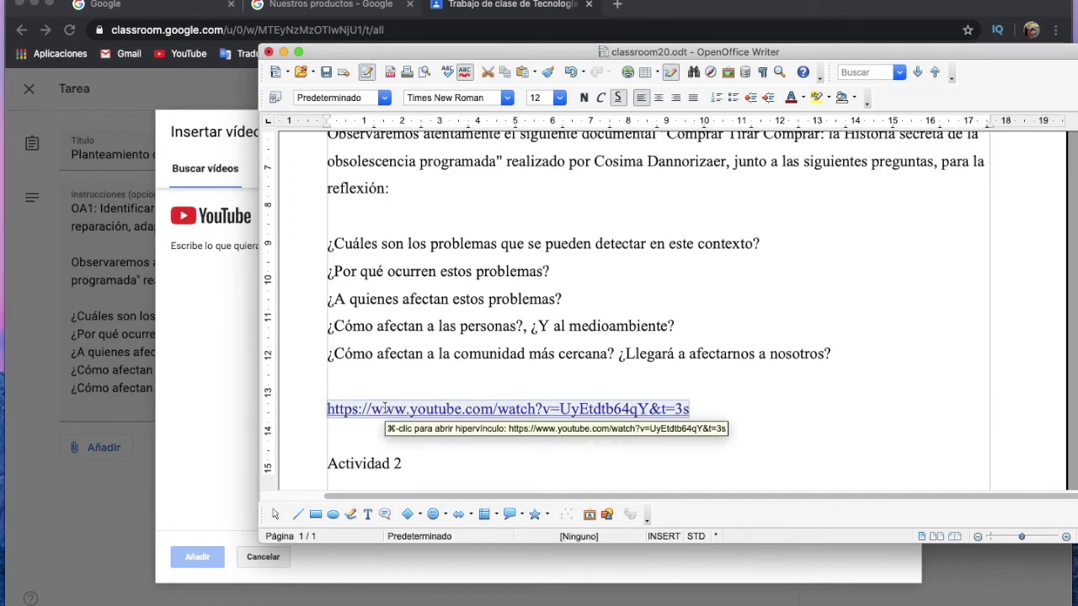
right_click(380, 411)
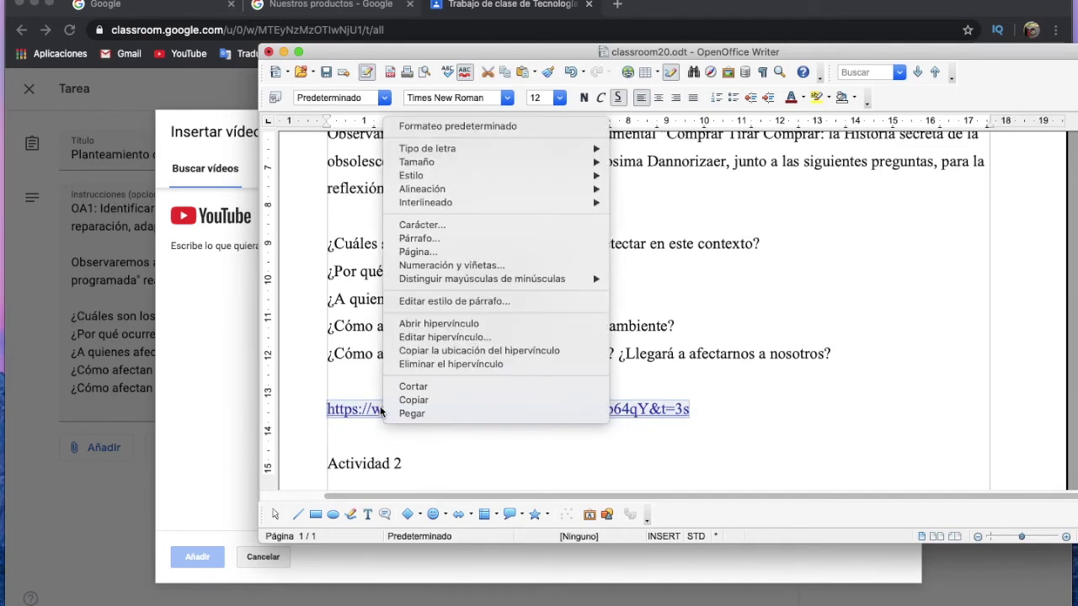
left_click(455, 400)
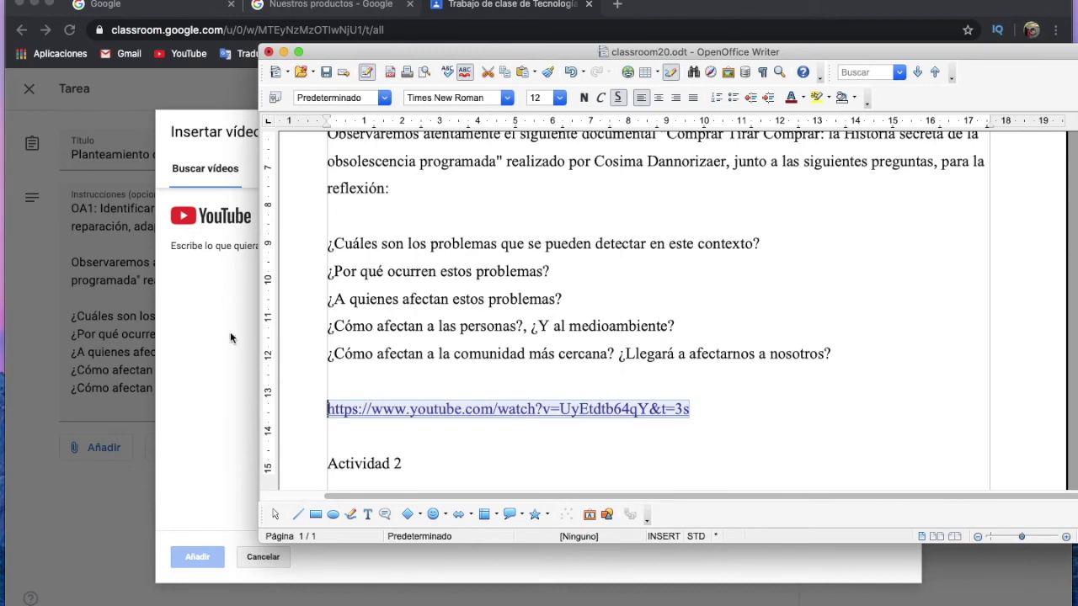
left_click(231, 337)
Search the pasted link in Insertar vídeo and attach the 'OBSOLESCENCIA PROGRAMADA' video.
left_click(337, 215)
right_click(338, 214)
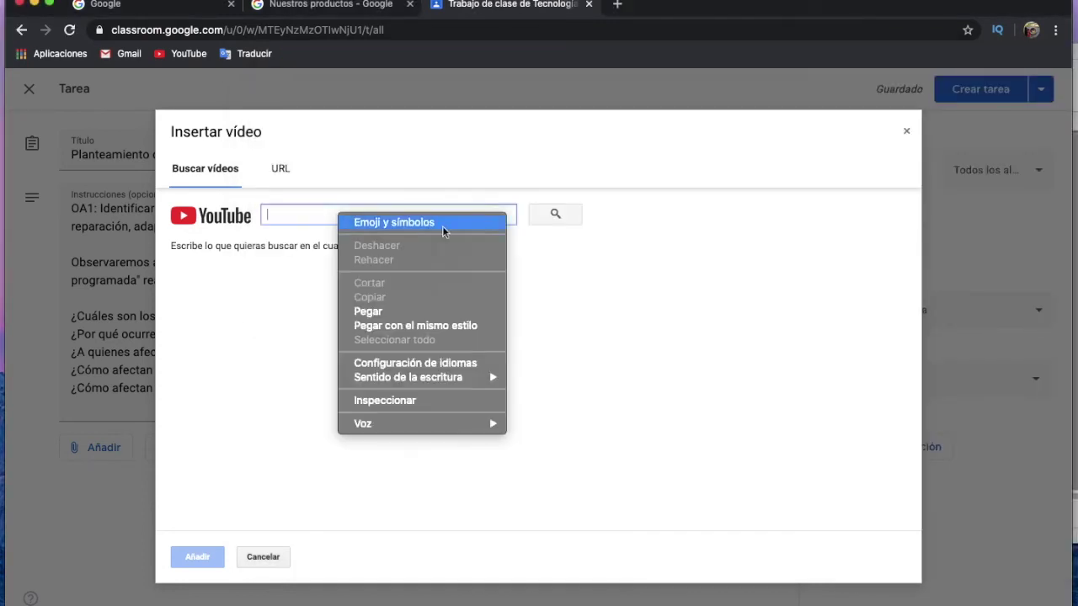
left_click(446, 311)
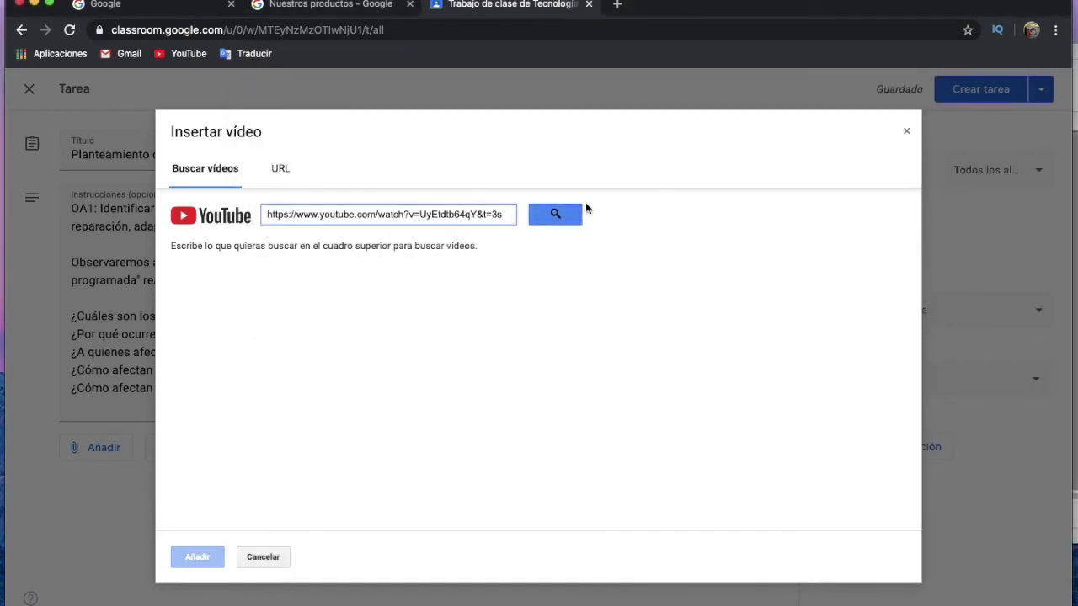
left_click(558, 215)
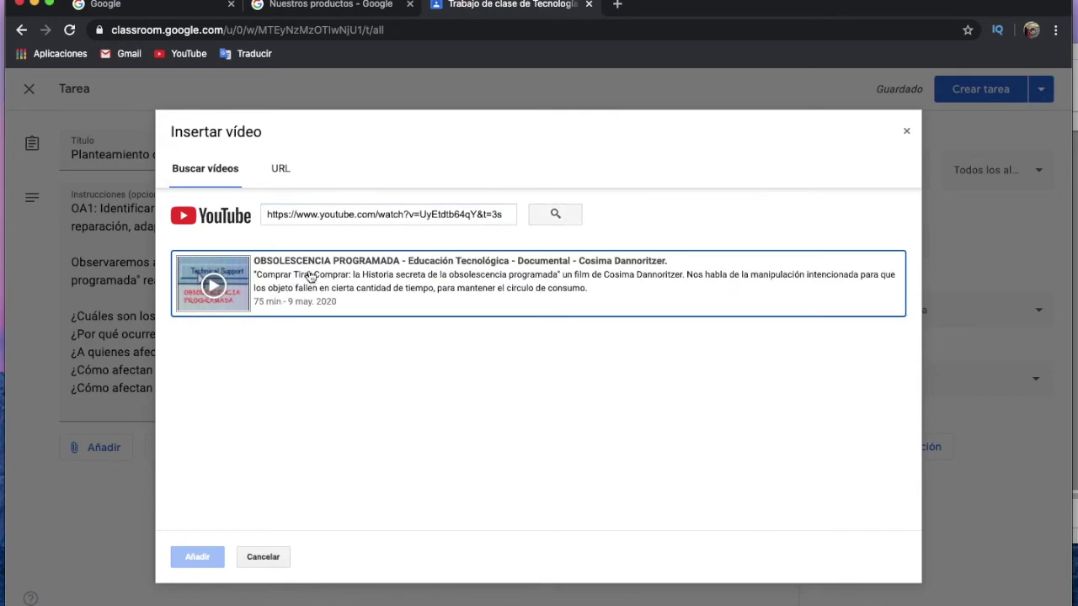
left_click(310, 278)
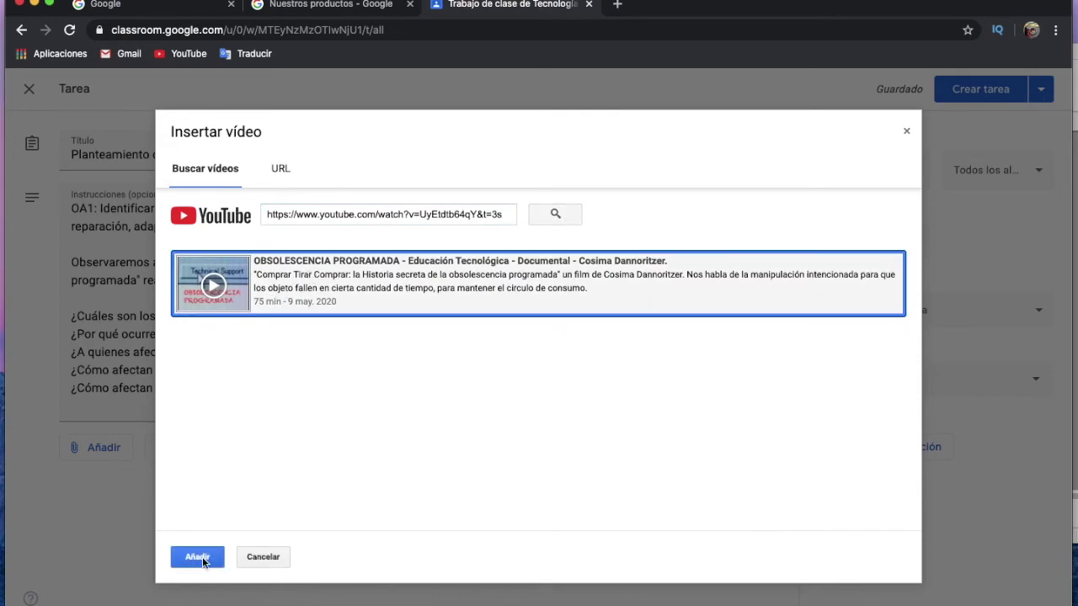
left_click(202, 556)
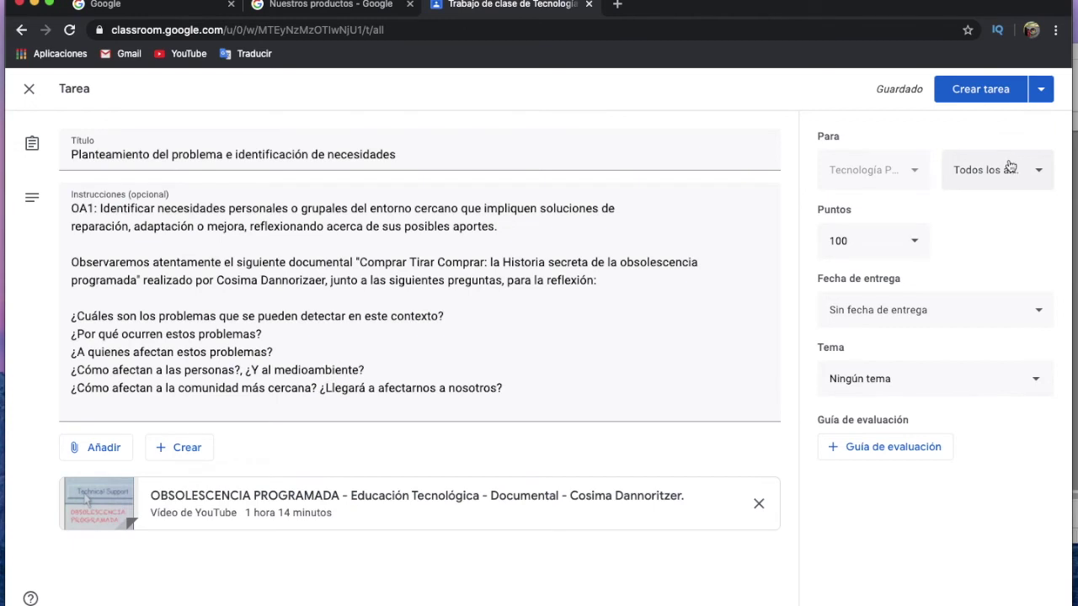
Make the assignment Sin calificar, due Friday 19 June 2020 at 23:59.
left_click(875, 241)
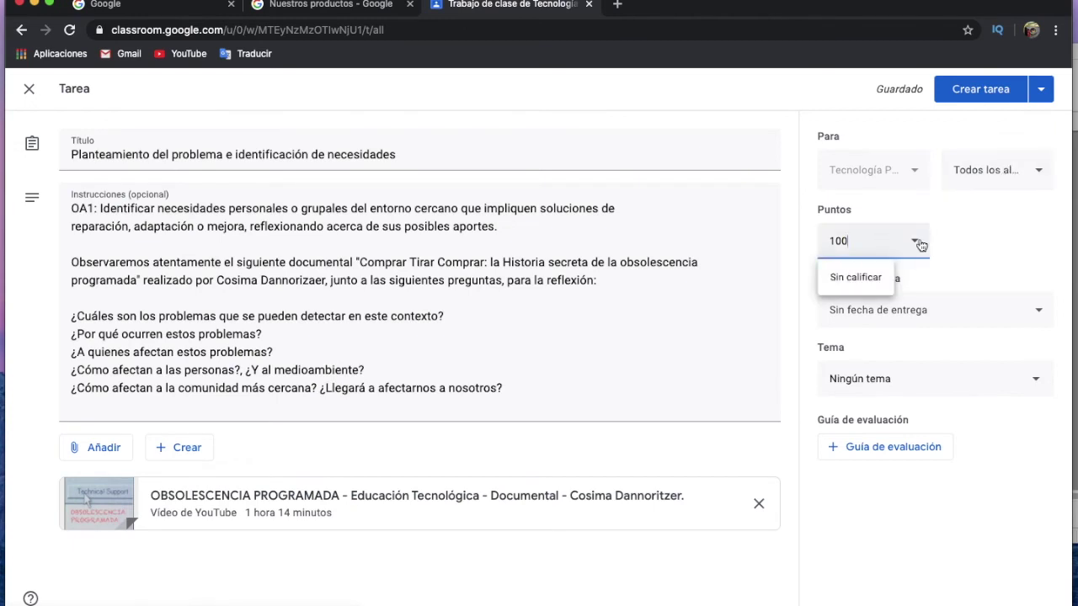
left_click(829, 282)
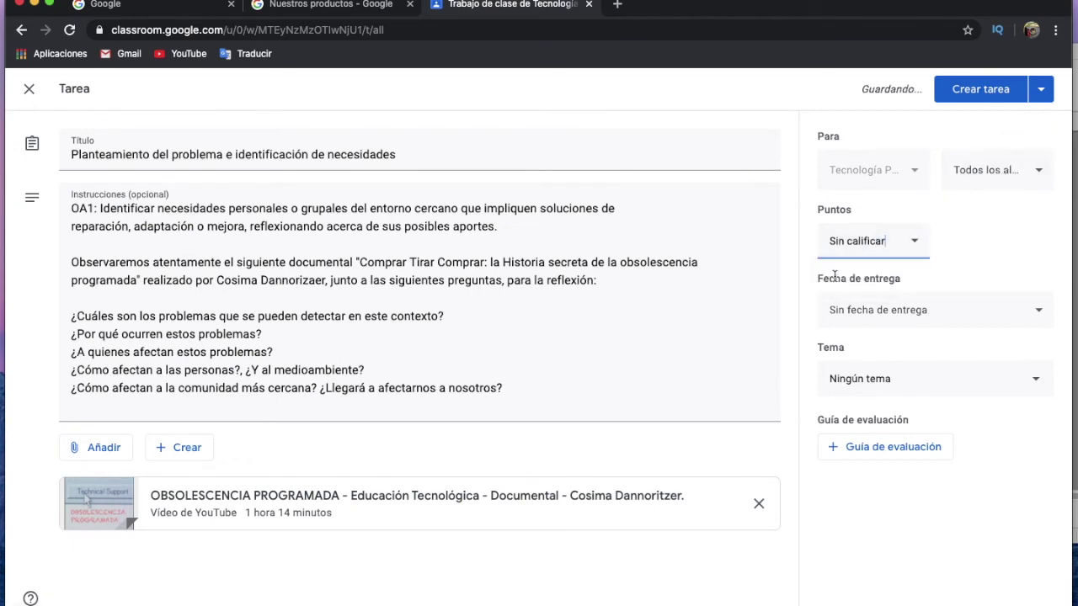
left_click(909, 312)
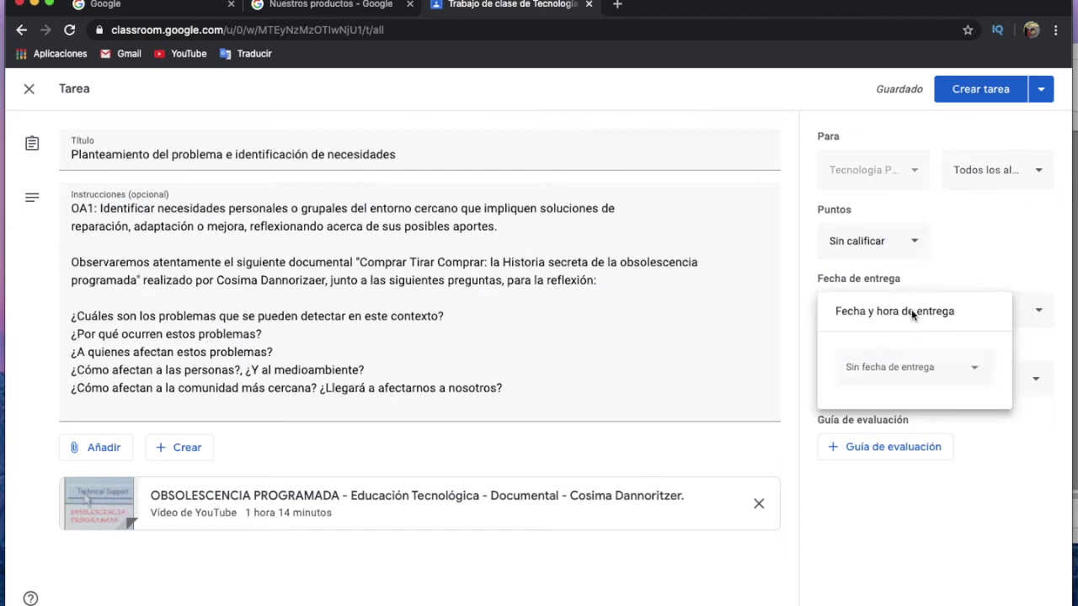
left_click(885, 365)
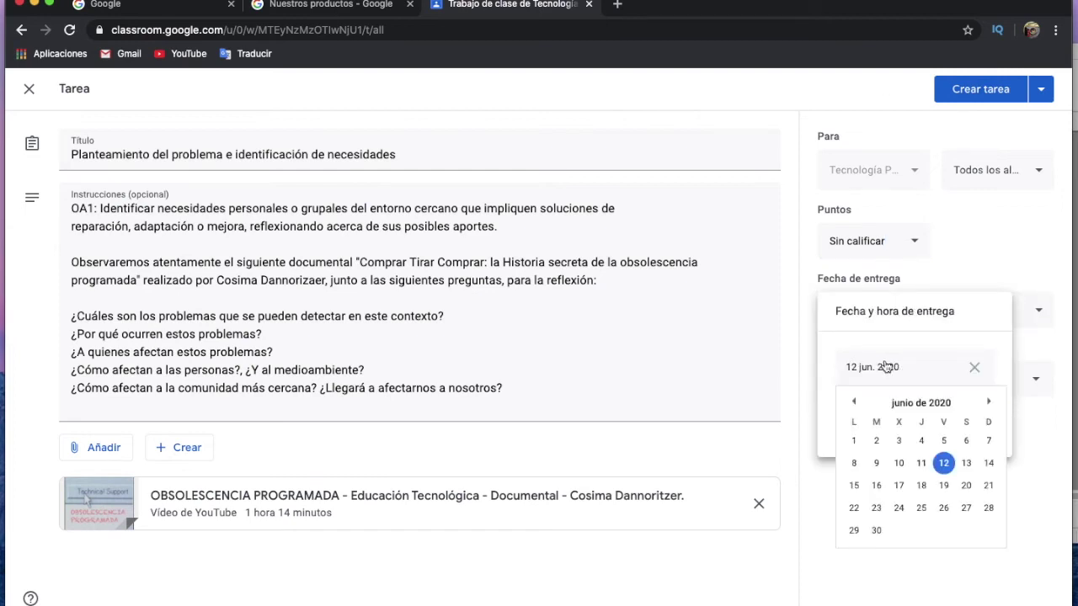
left_click(944, 487)
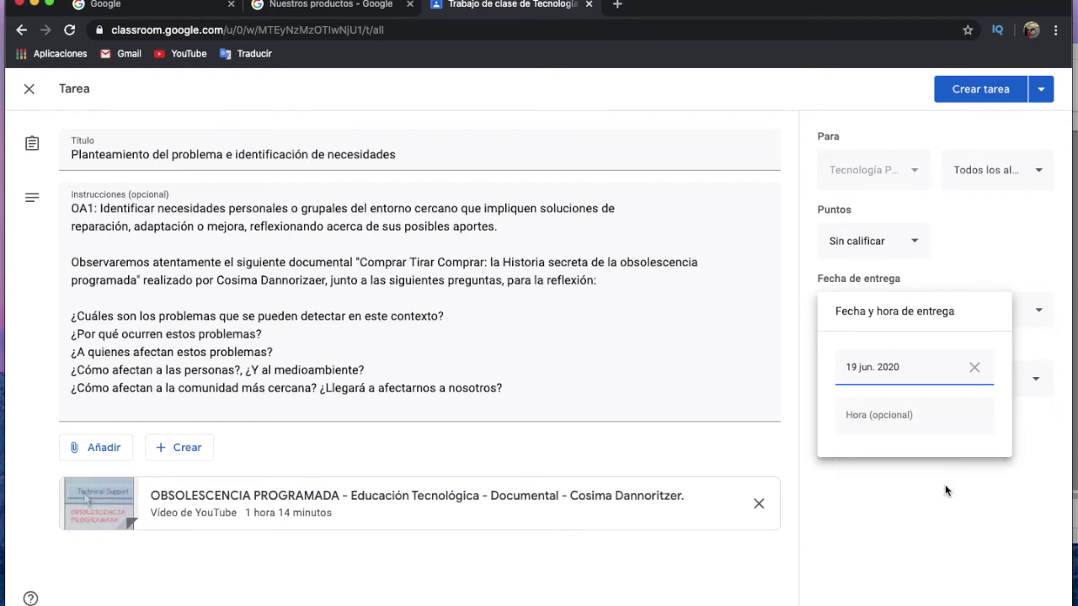
left_click(904, 419)
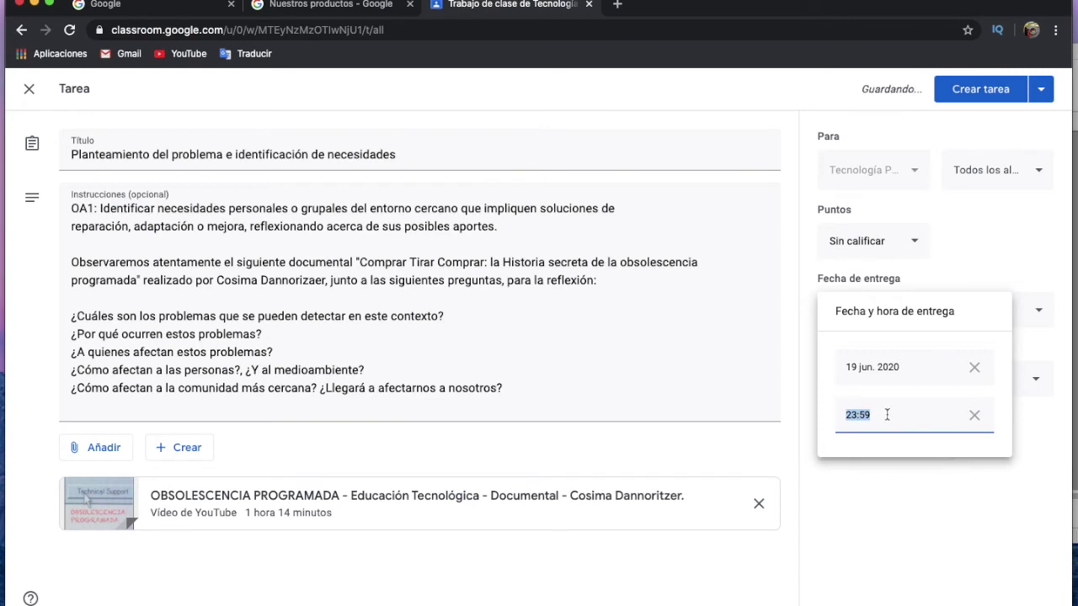
left_click(965, 485)
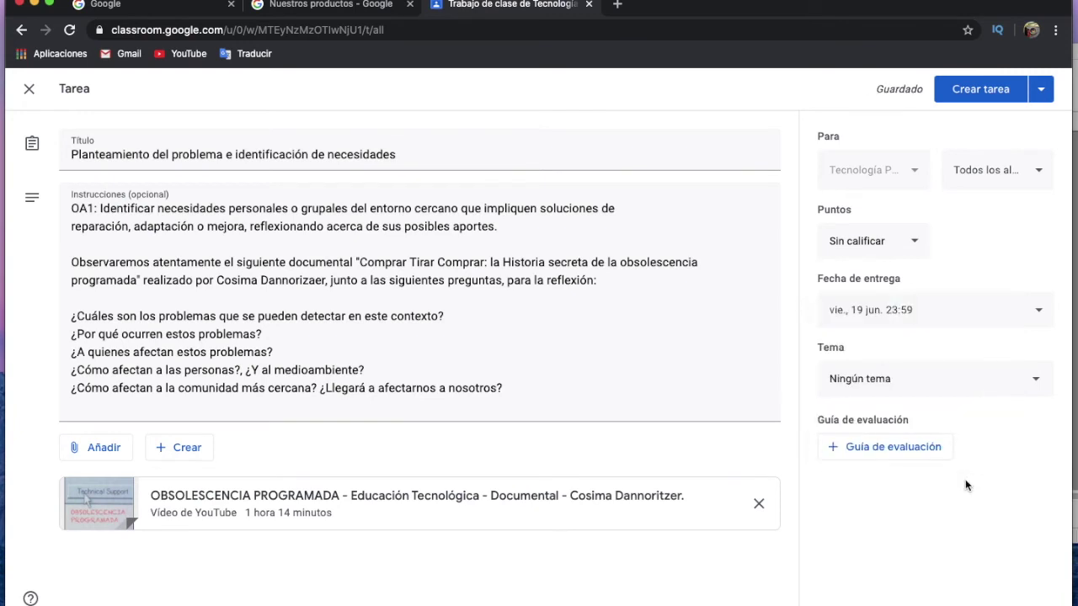
Choose Crear tema under Tema, then return to the Writer lesson document.
left_click(930, 386)
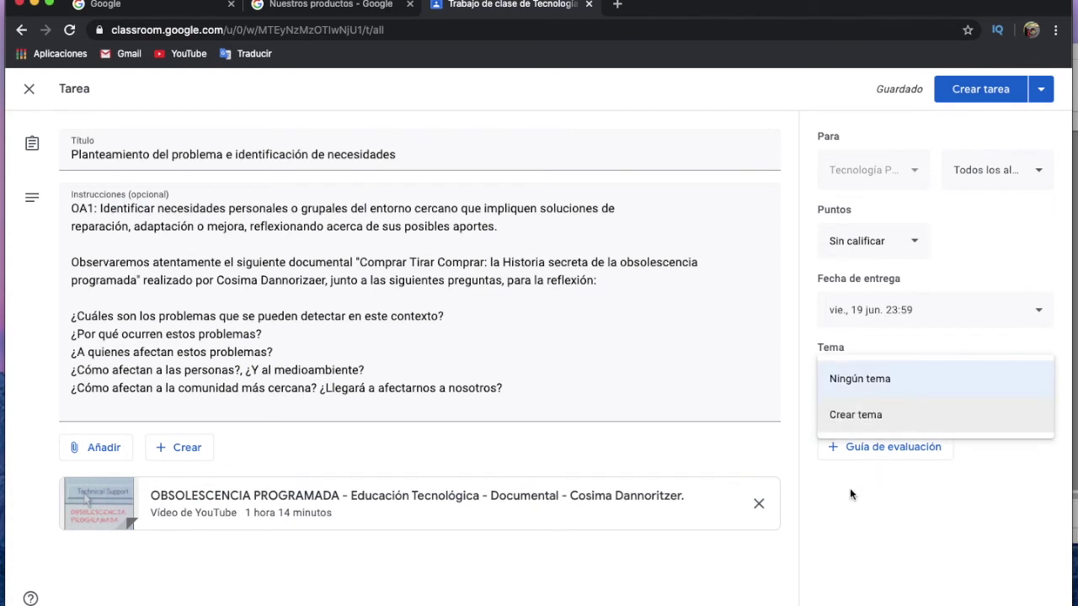
left_click(864, 414)
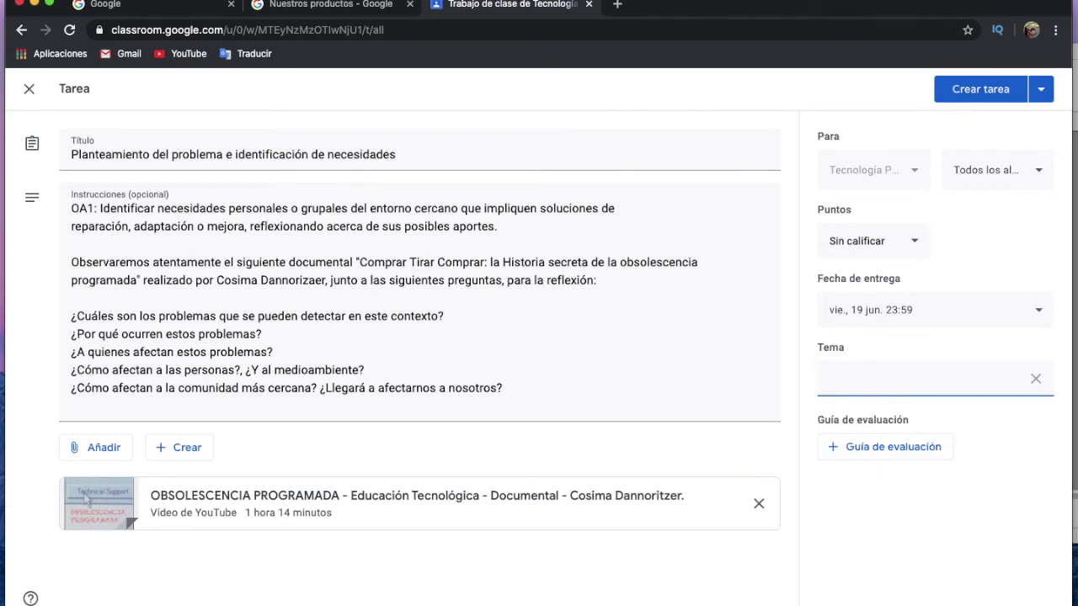
mouse_move(442, 599)
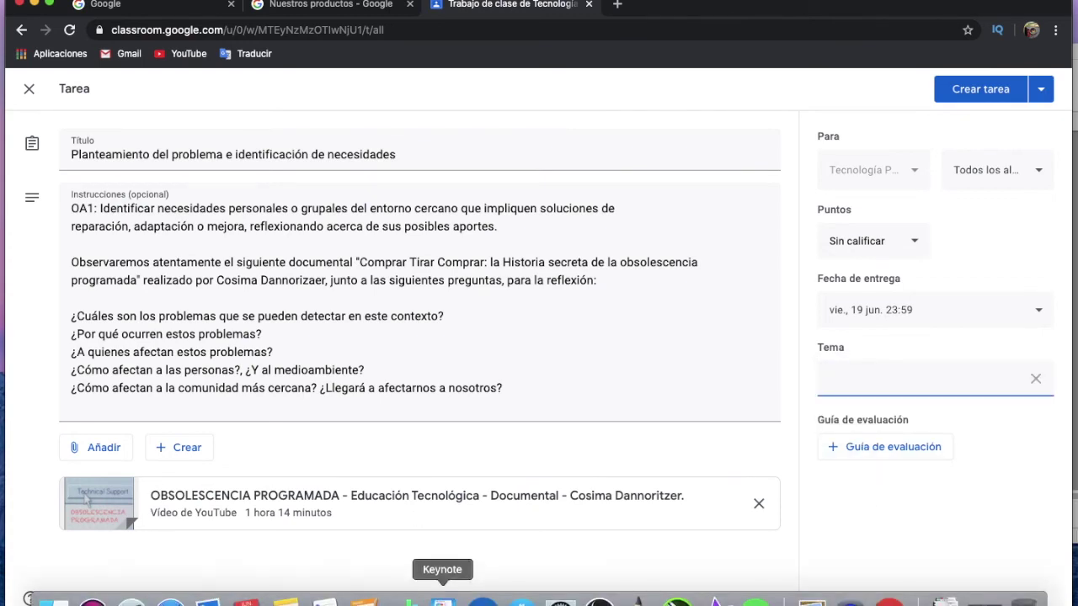
left_click(481, 600)
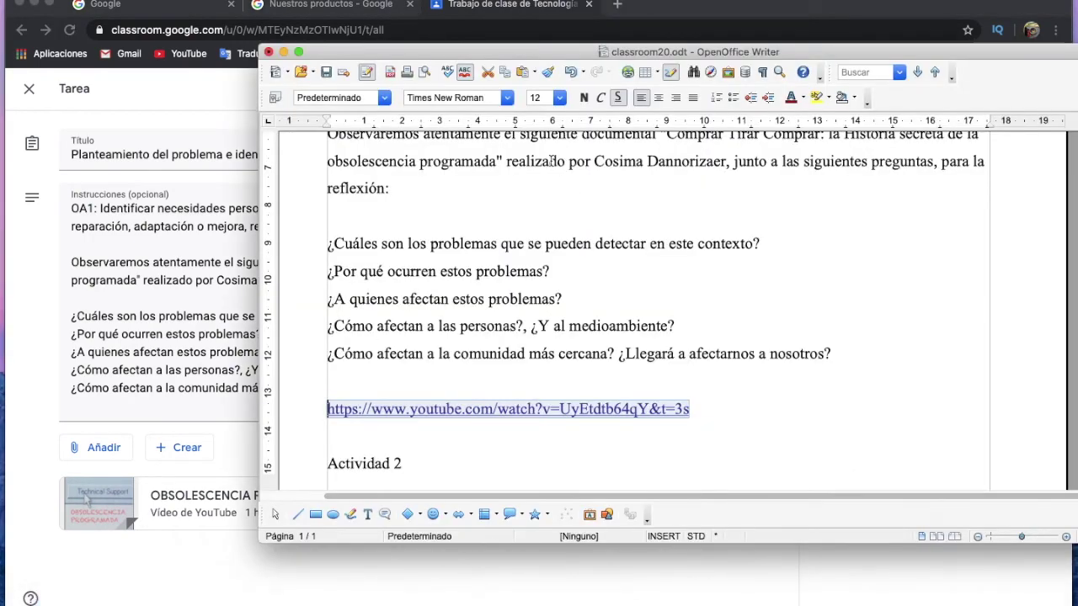
Copy the 'Unidad 1: Planteamiento del problema e identificación de necesidades' heading from classroom20.odt.
scroll(791, 264, "up", 1)
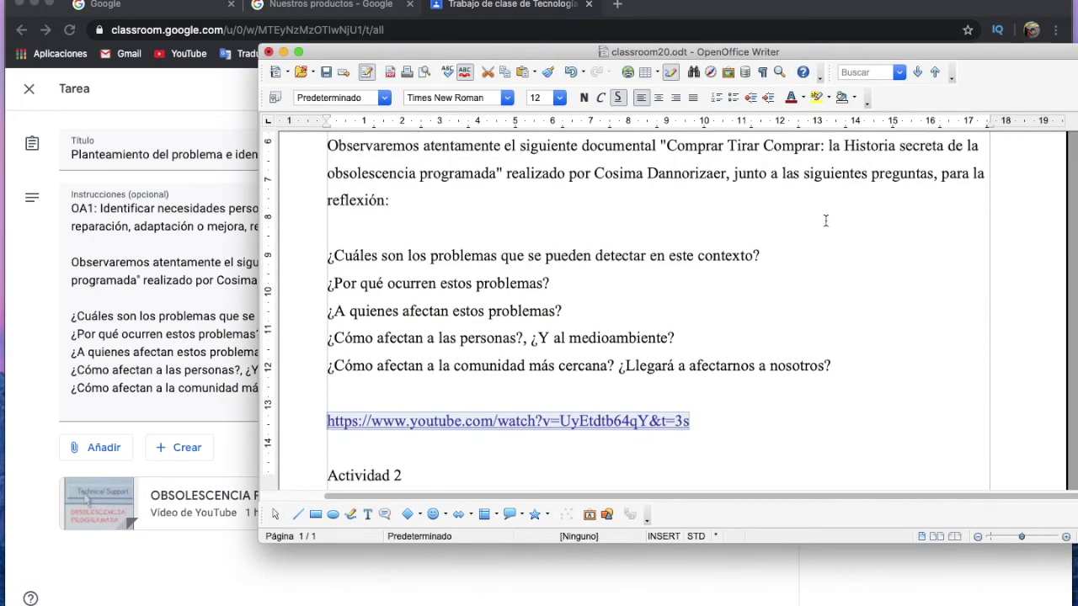
scroll(829, 217, "up", 10)
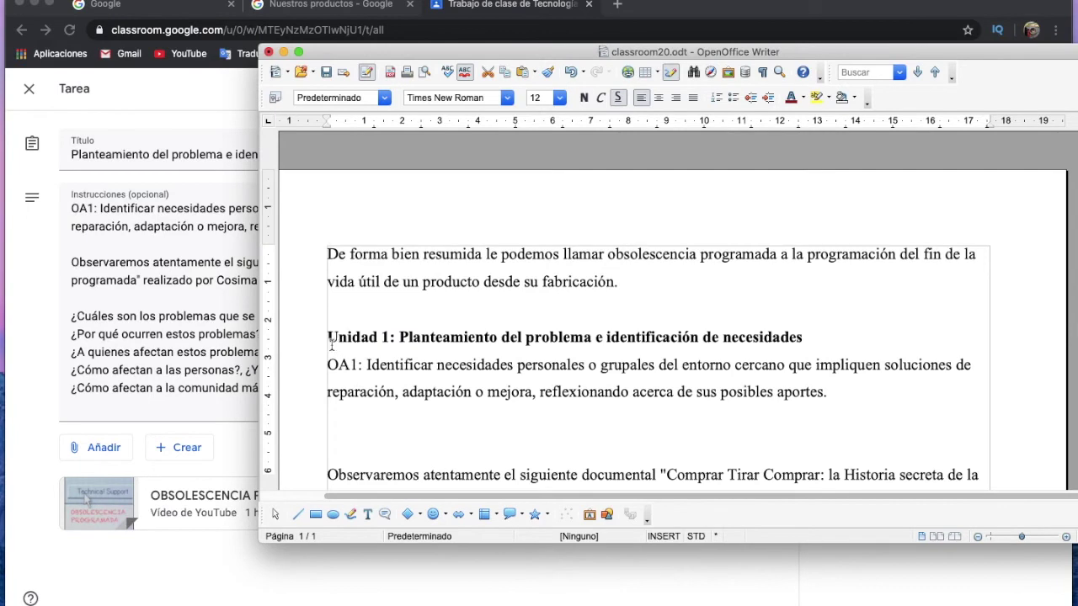
left_click_drag(328, 337, 815, 325)
right_click(777, 330)
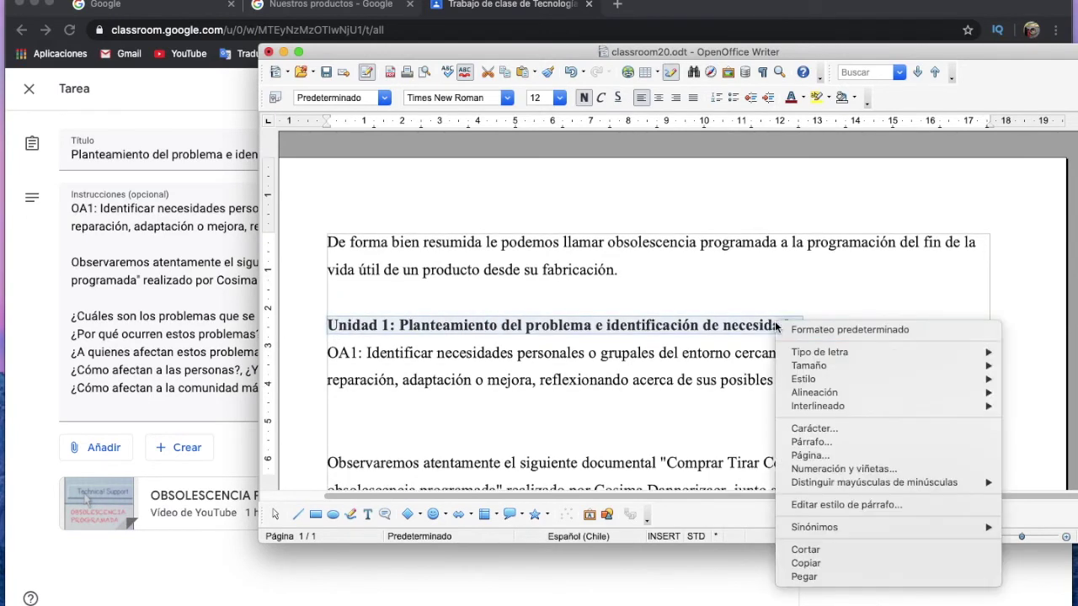
left_click(883, 563)
left_click(226, 459)
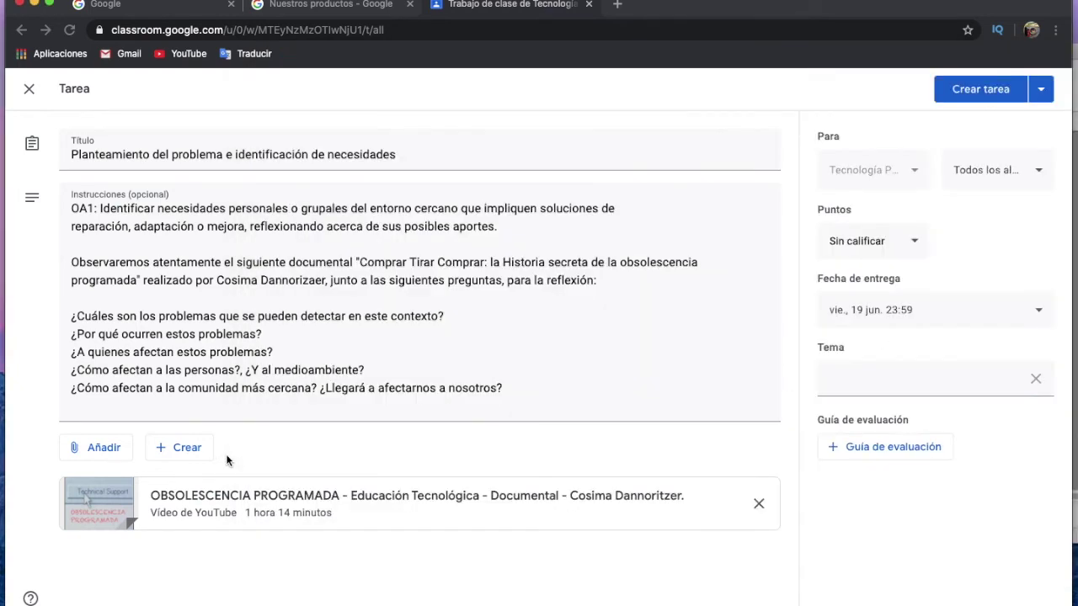
Paste the Unidad 1 heading as the new topic name, leaving the rubric unset.
left_click(917, 378)
right_click(917, 376)
left_click(805, 474)
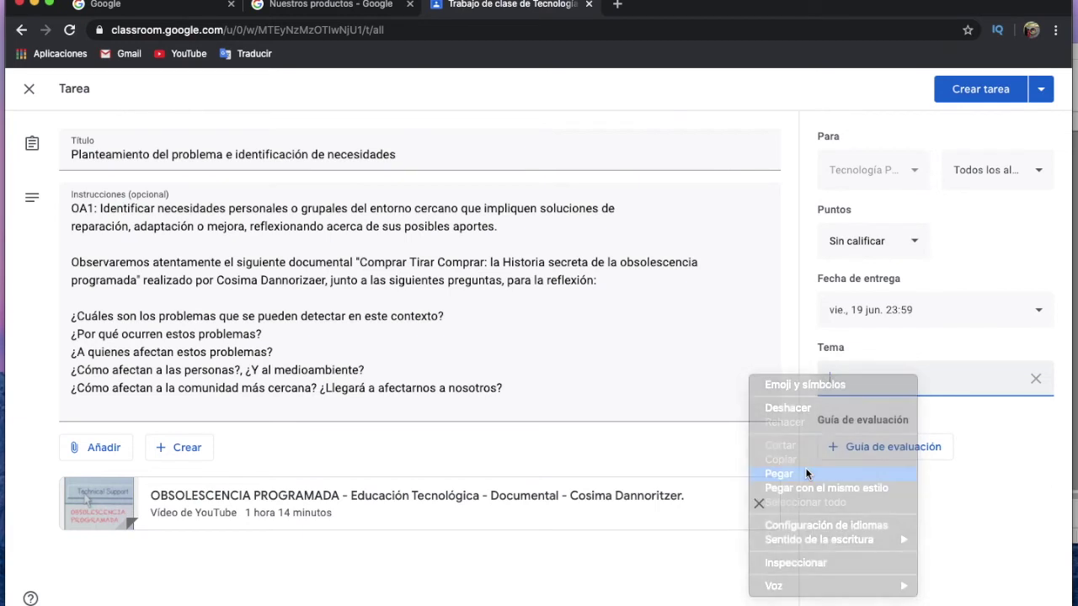
left_click(981, 413)
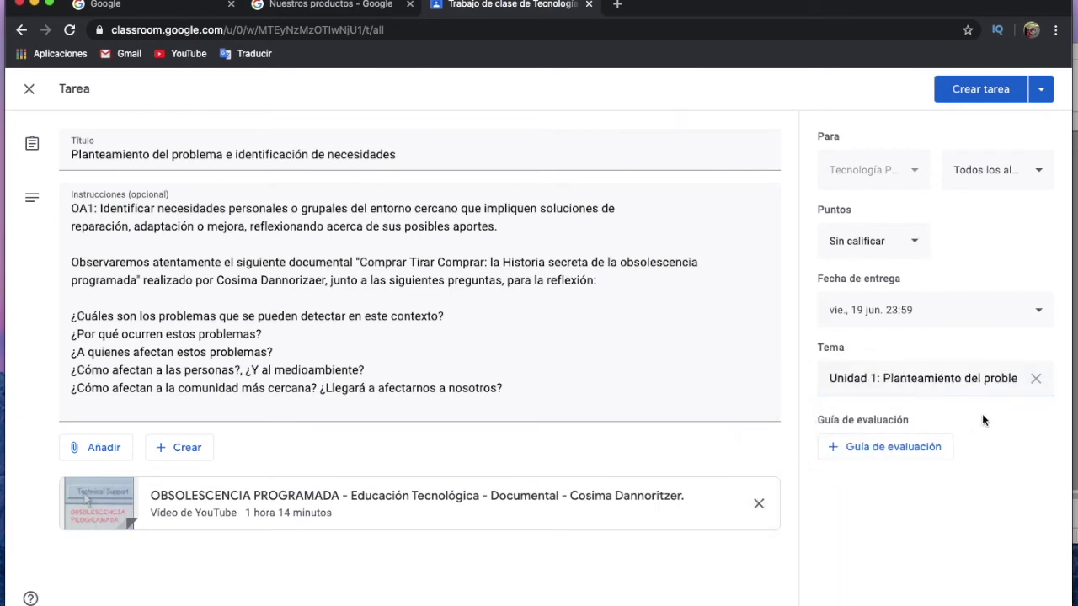
left_click(895, 449)
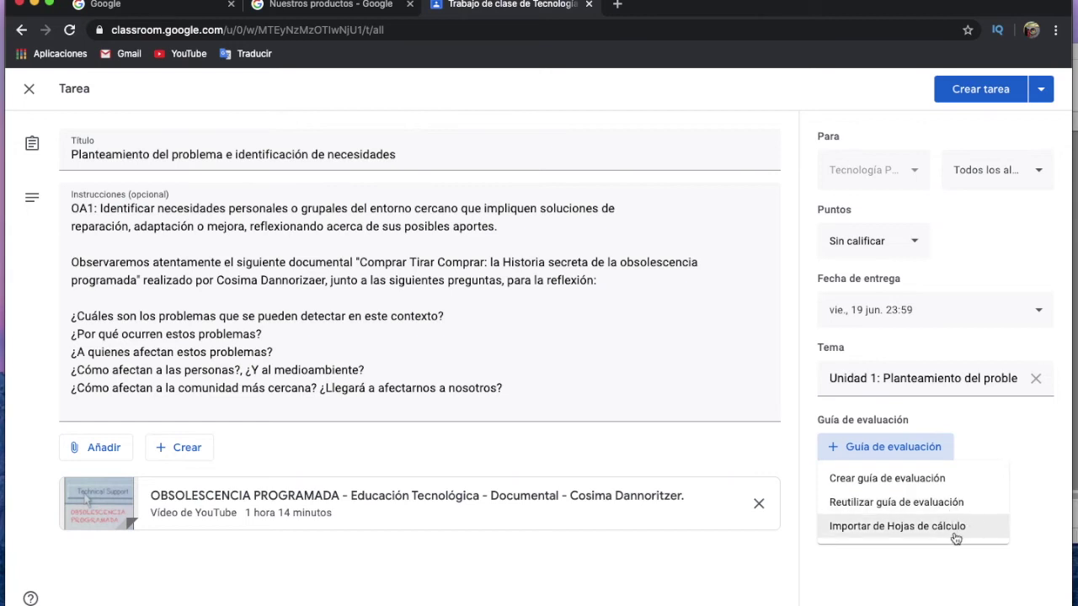
left_click(913, 572)
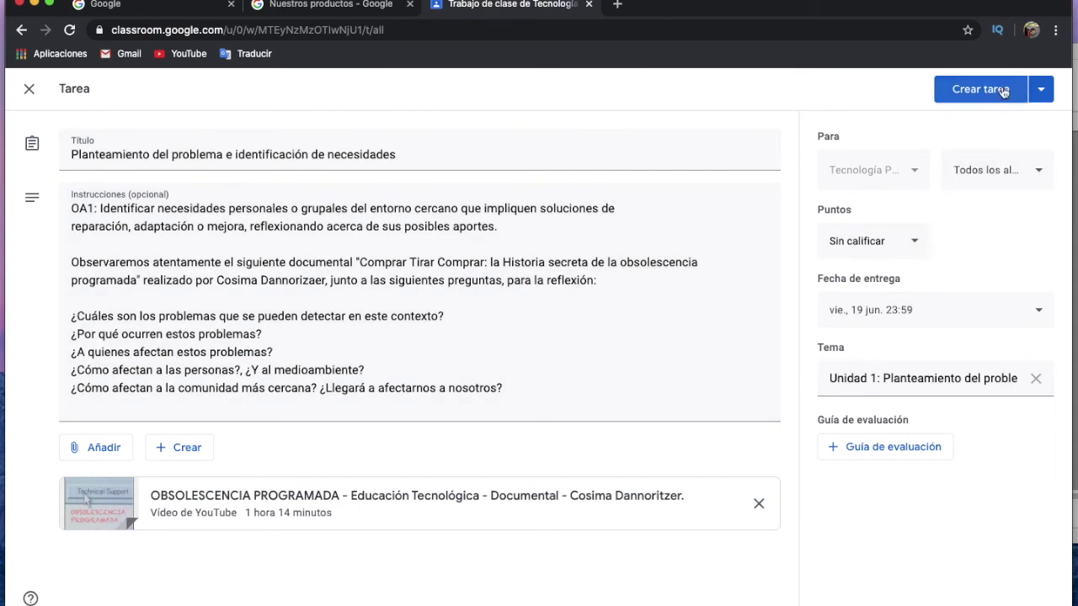
Cancel the Programar scheduling option and post the documentary assignment immediately with Crear tarea.
left_click(1041, 90)
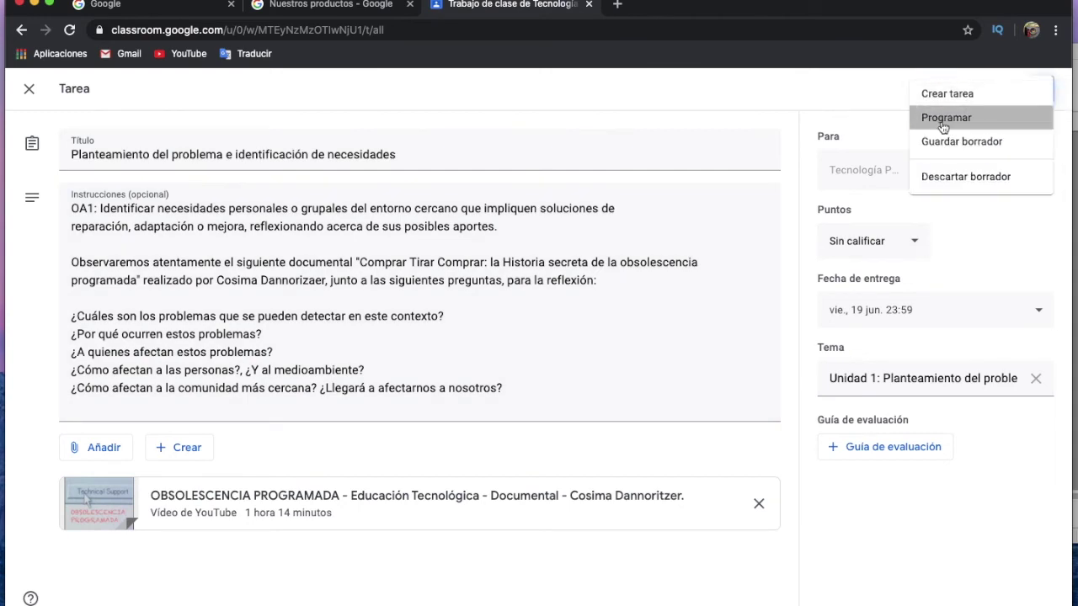
left_click(942, 121)
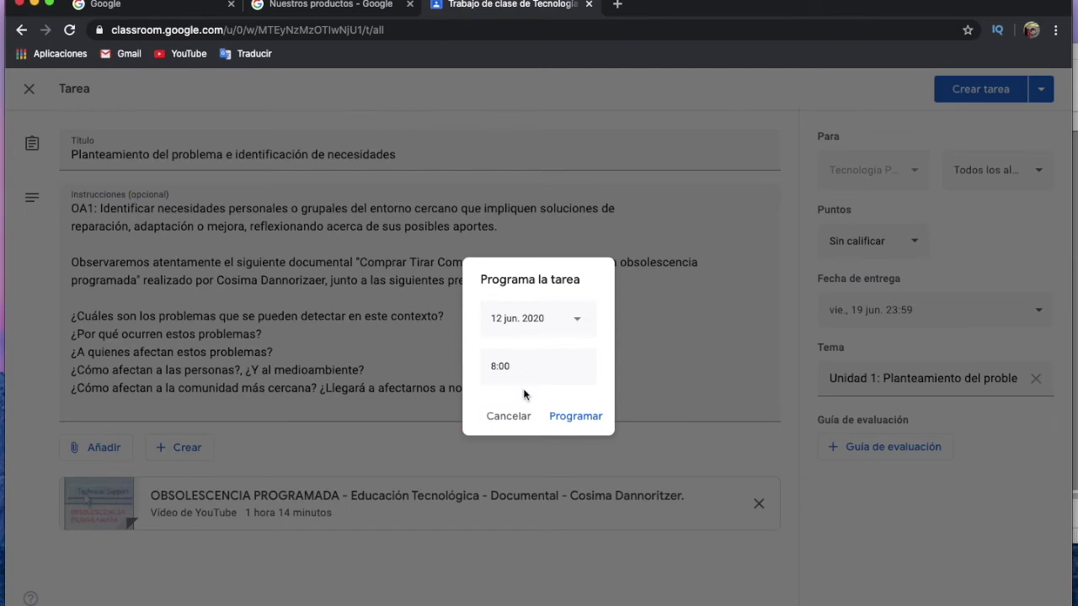
left_click(510, 416)
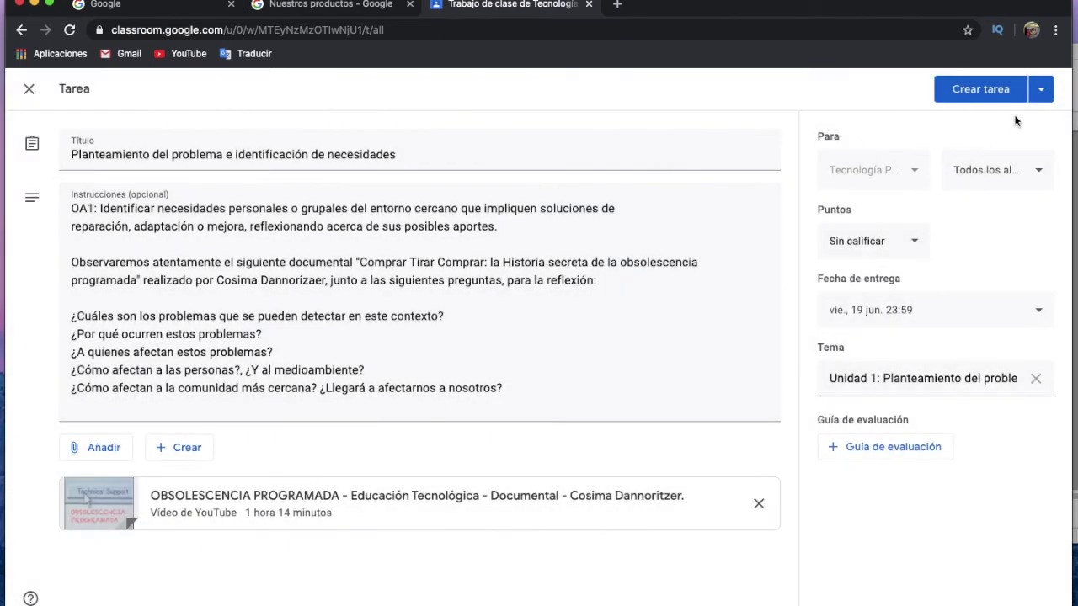
left_click(1013, 94)
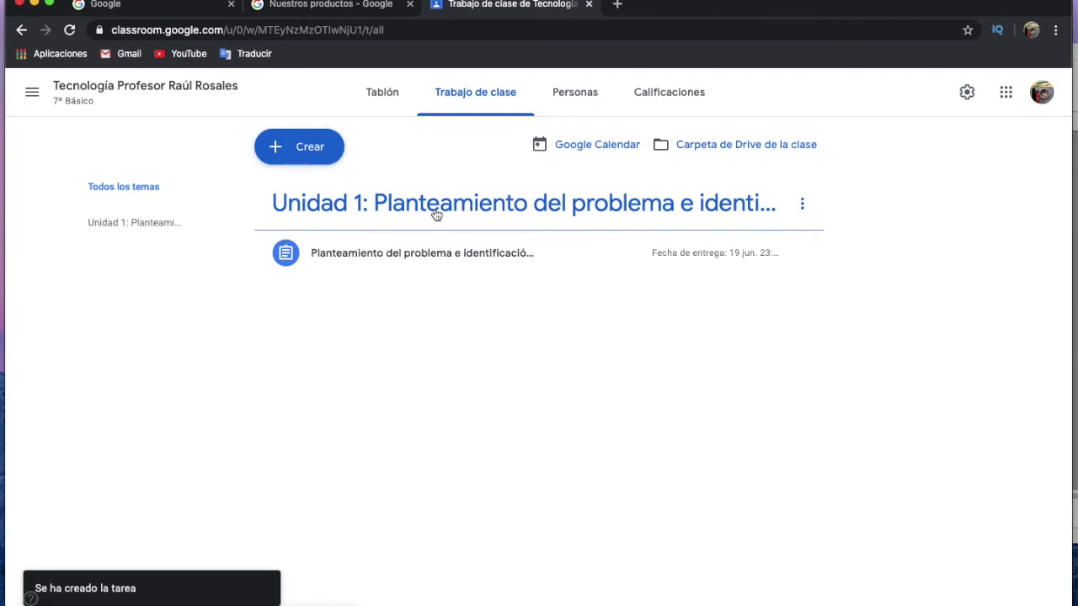
Open the Unidad 1 topic on Trabajo de clase to view the posted assignment.
left_click(519, 206)
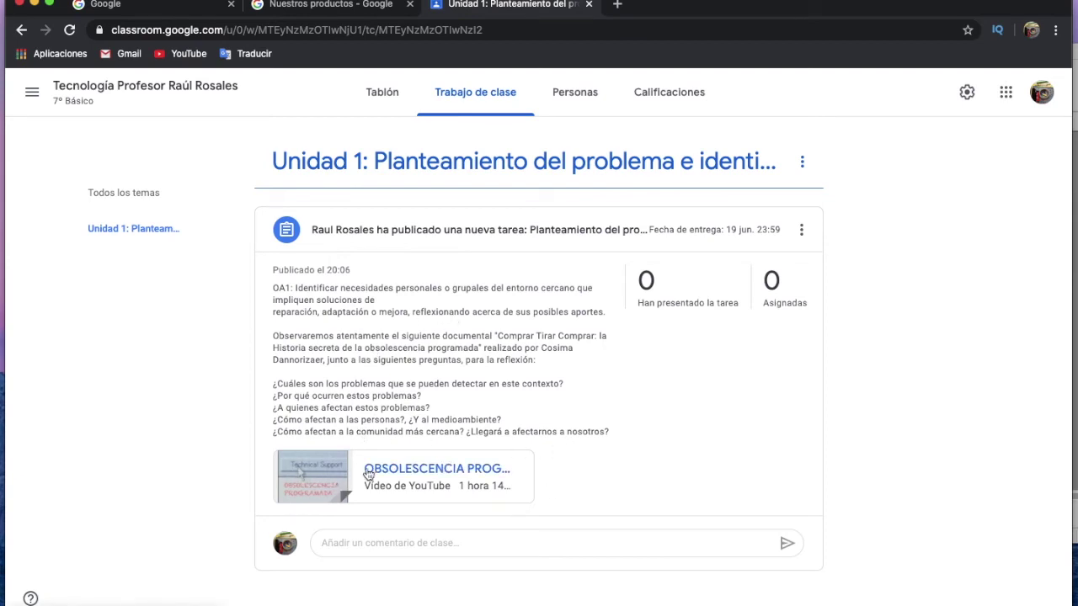
left_click(402, 474)
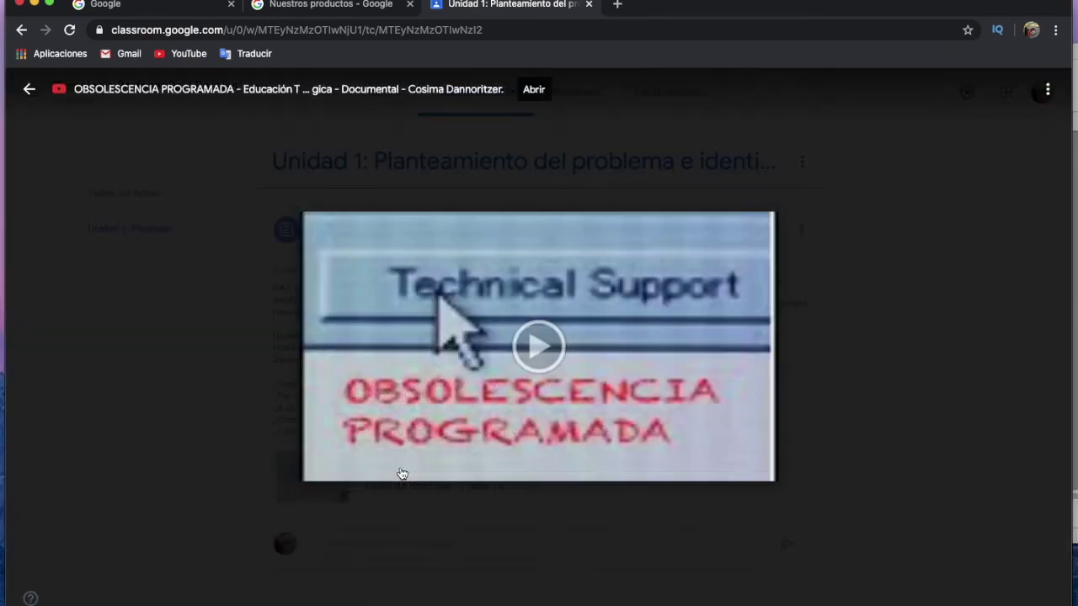
left_click(527, 455)
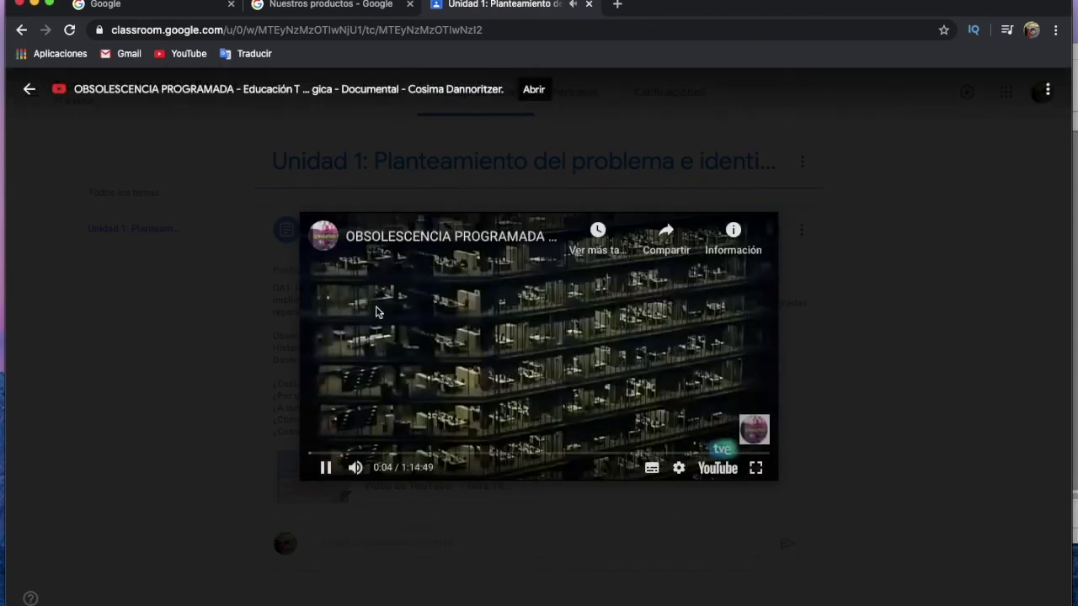
left_click(327, 472)
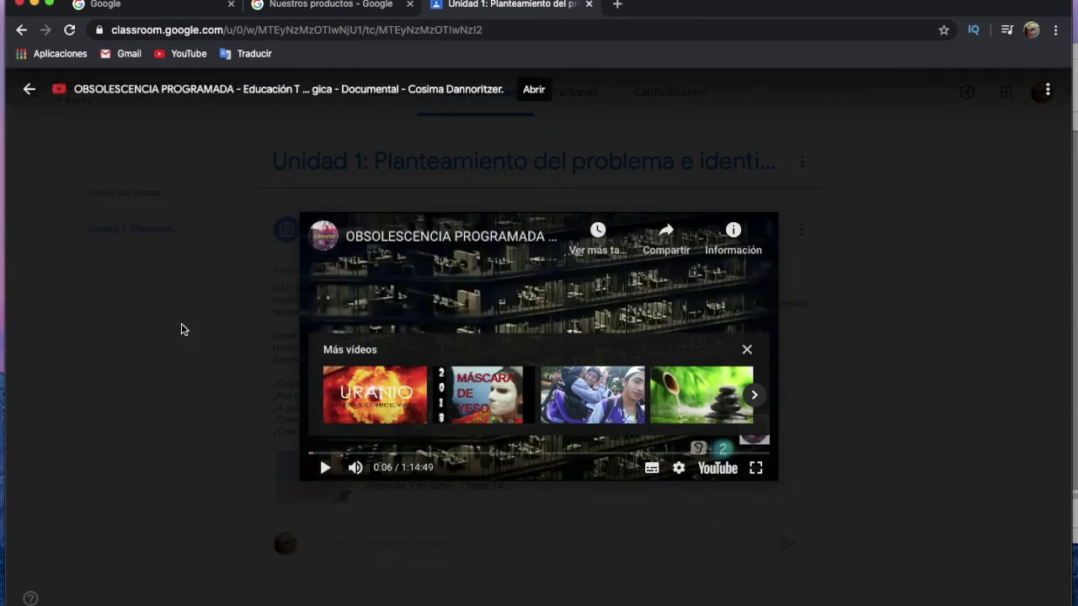
left_click(209, 306)
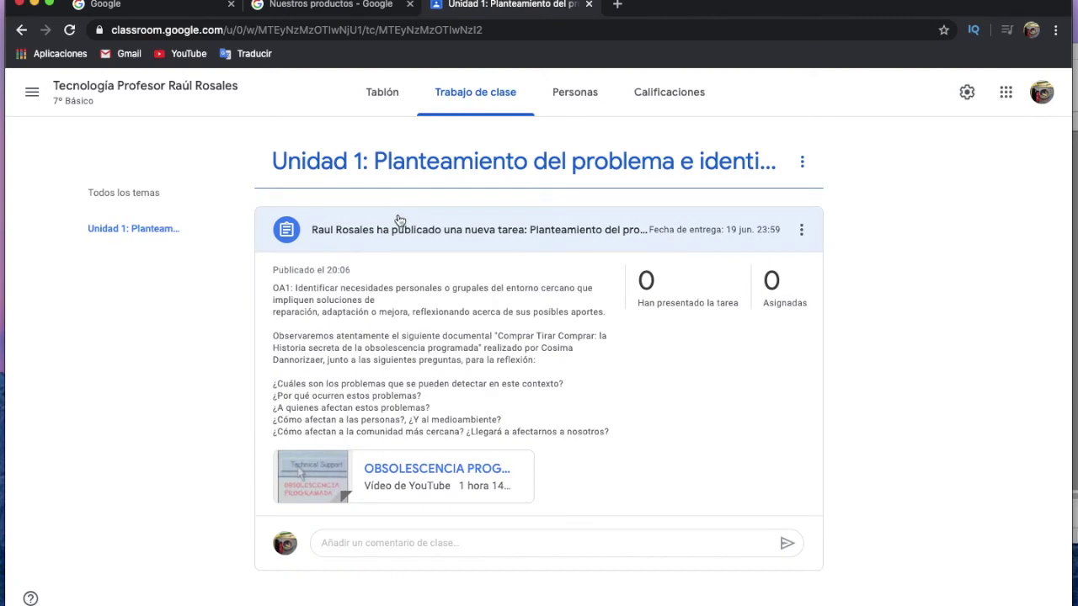
left_click(801, 164)
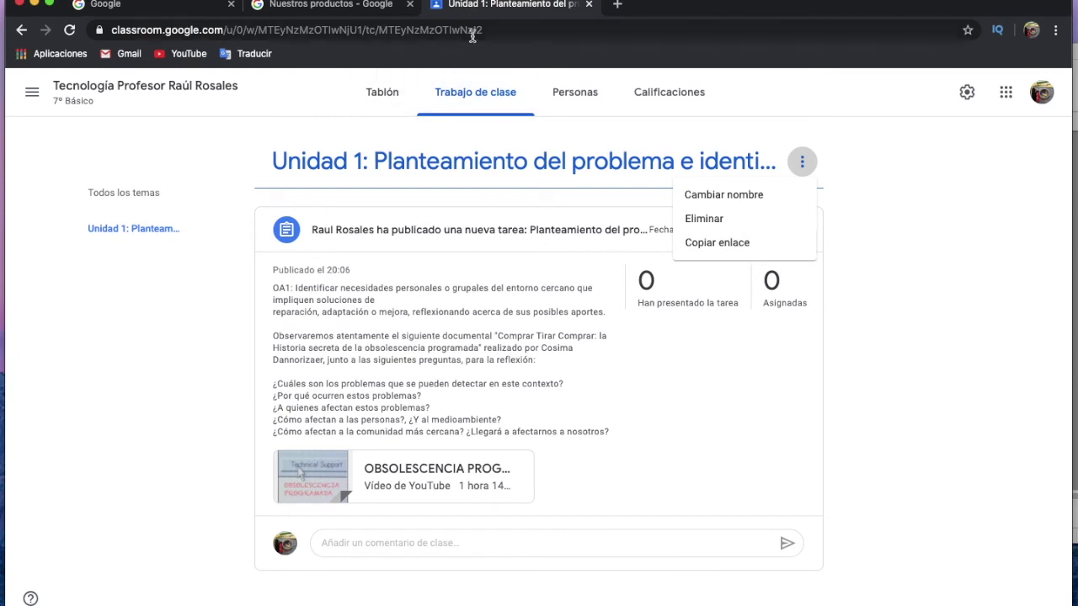
Return to Trabajo de clase and start a new Tarea, dismissing the rubric notice with Entendido.
left_click(401, 96)
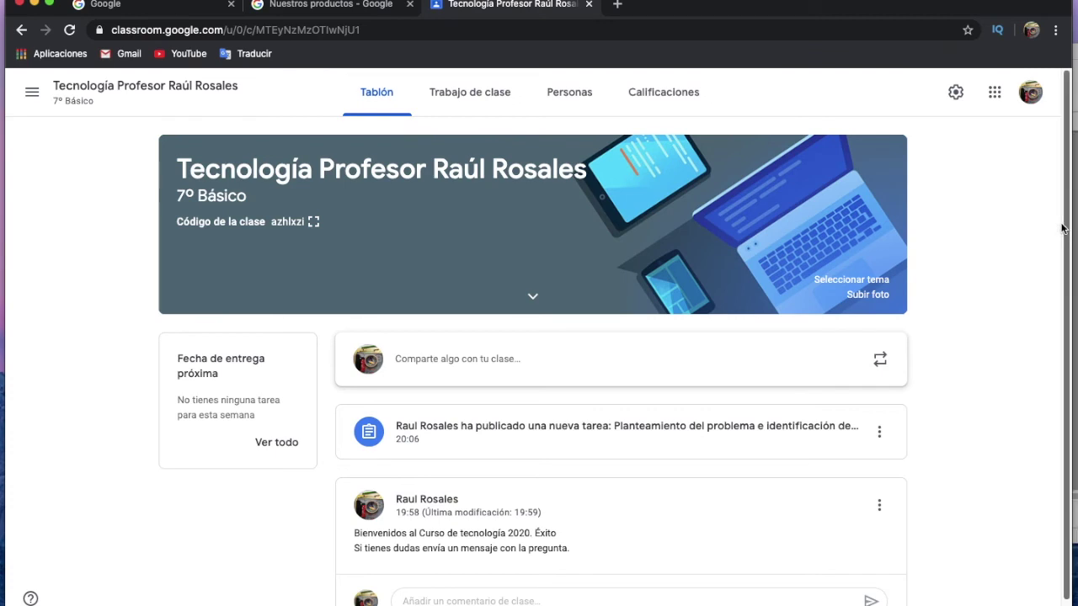
scroll(1063, 231, "down", 1)
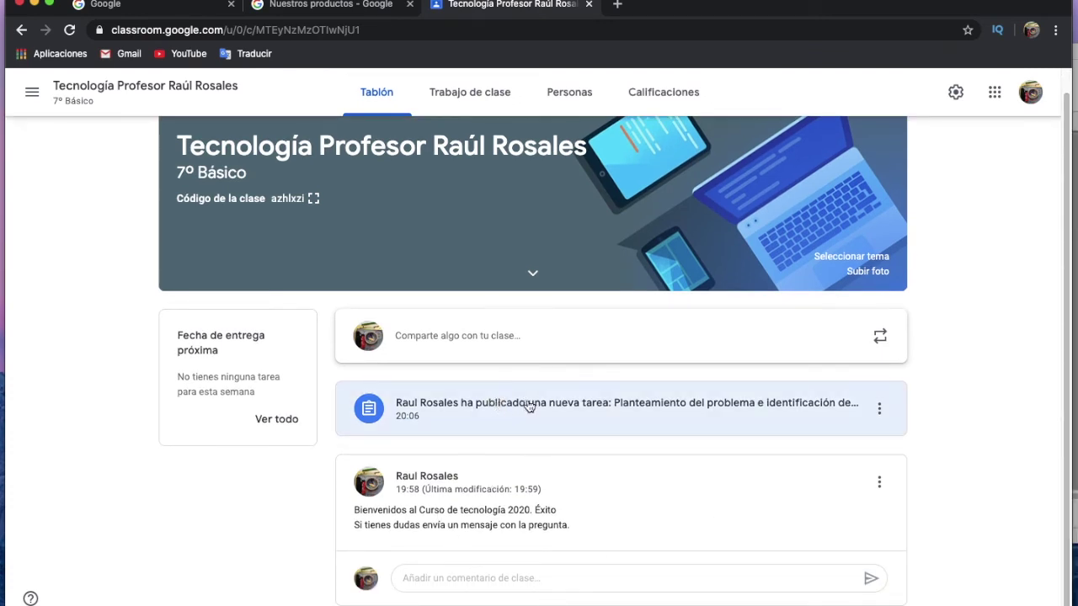
left_click(495, 95)
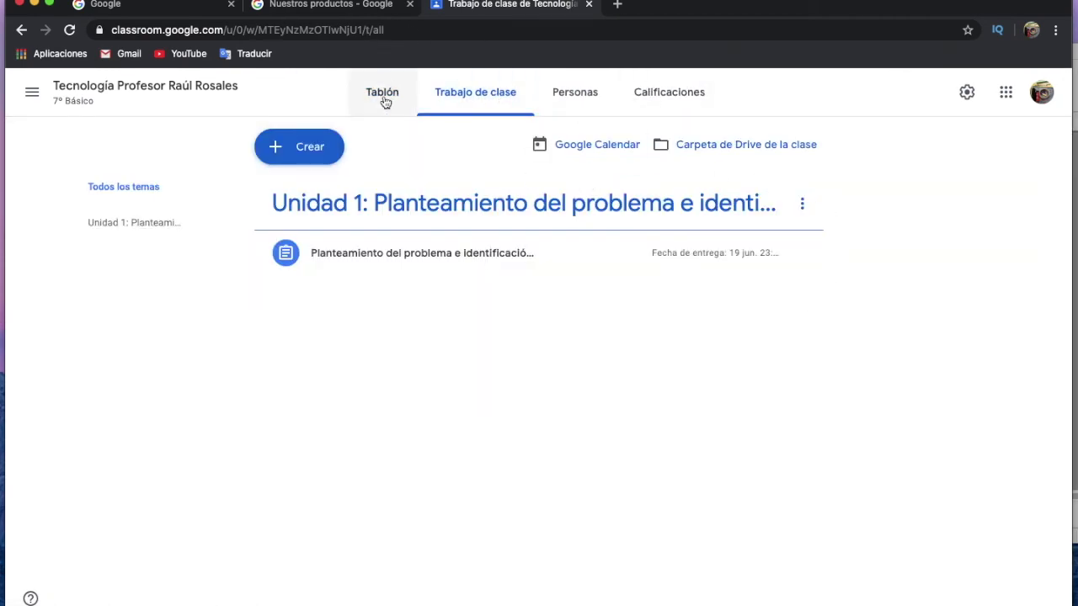
left_click(321, 156)
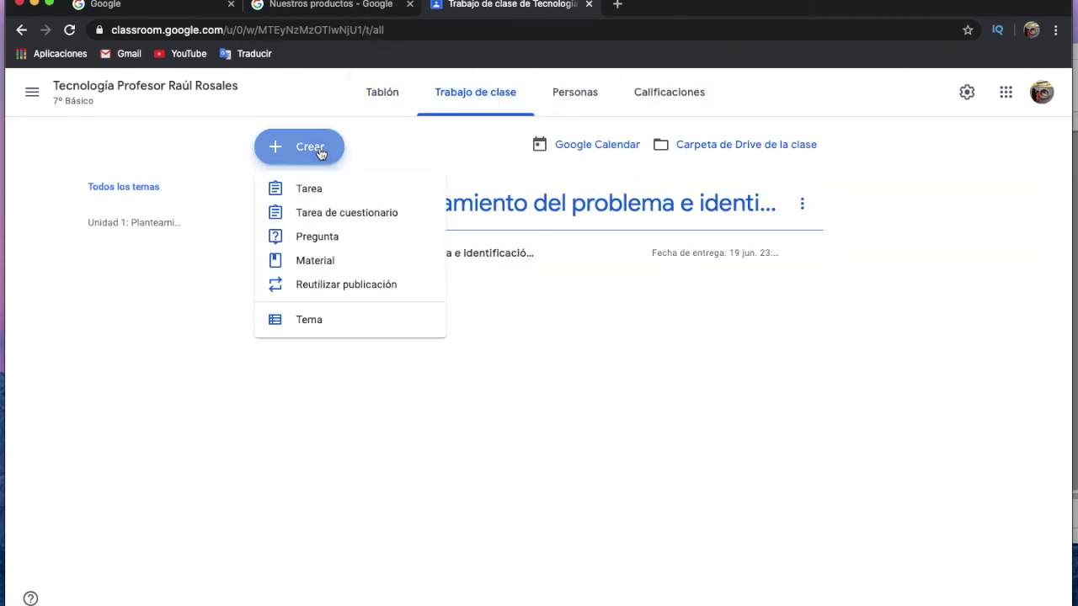
left_click(309, 189)
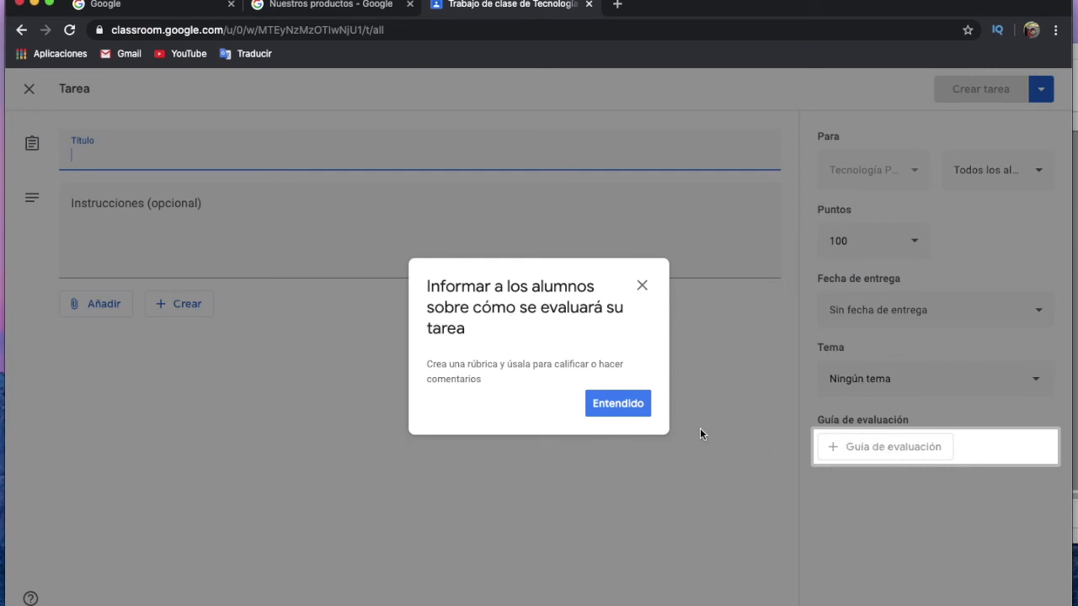
left_click(628, 403)
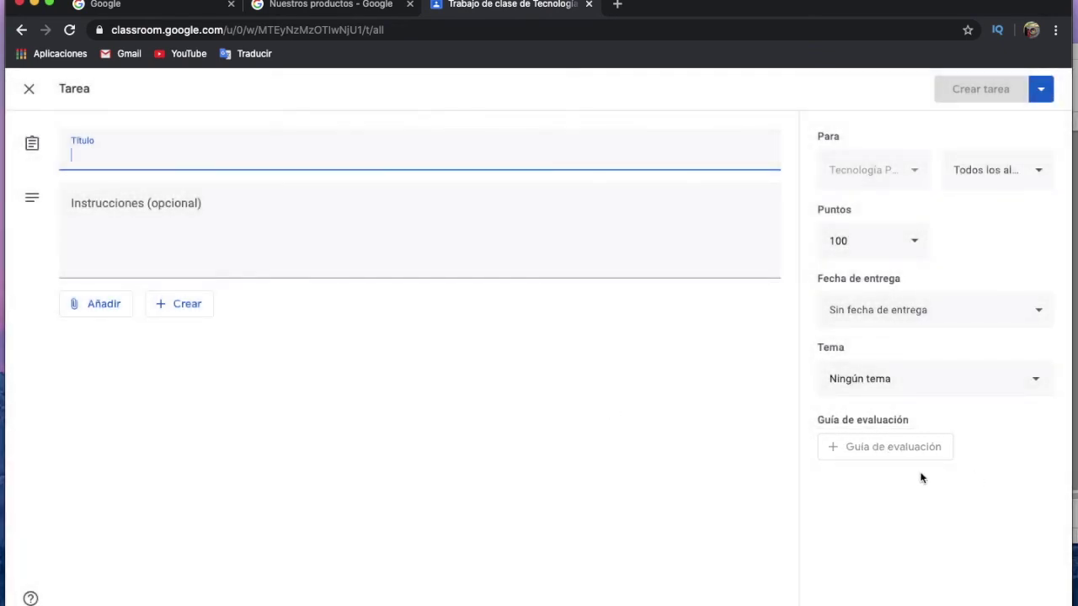
Set Puntos to Sin calificar and Tema to Unidad 1.
left_click(875, 244)
left_click(863, 280)
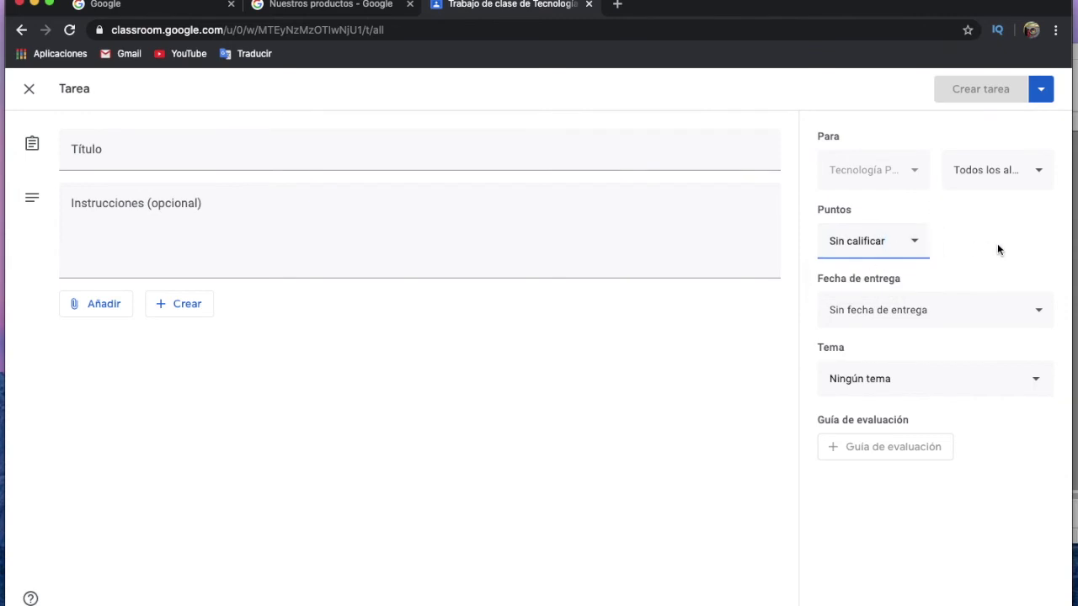
left_click(929, 385)
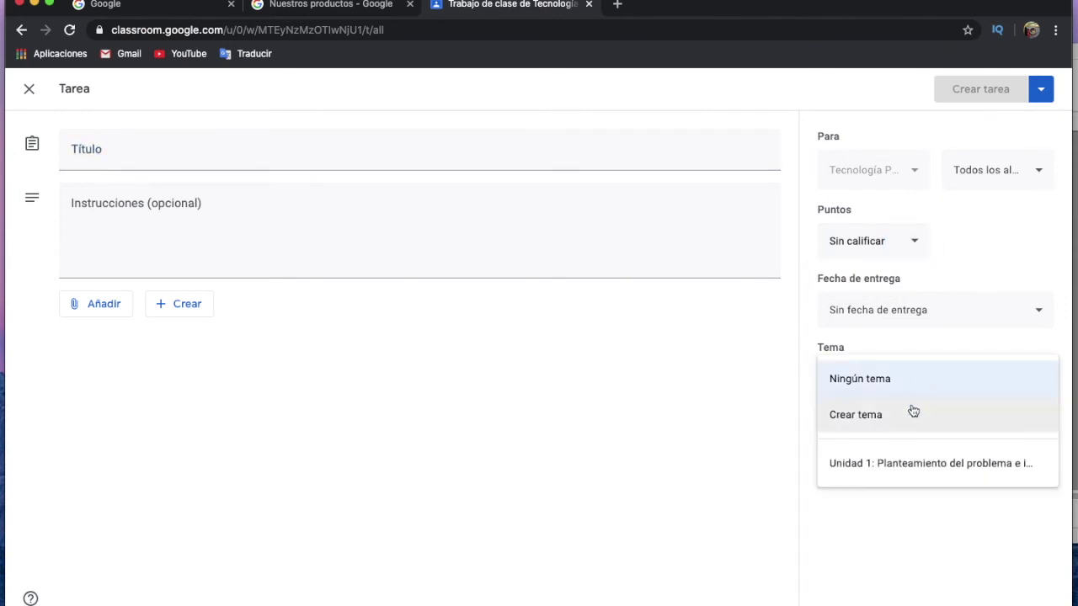
left_click(920, 464)
left_click(76, 156)
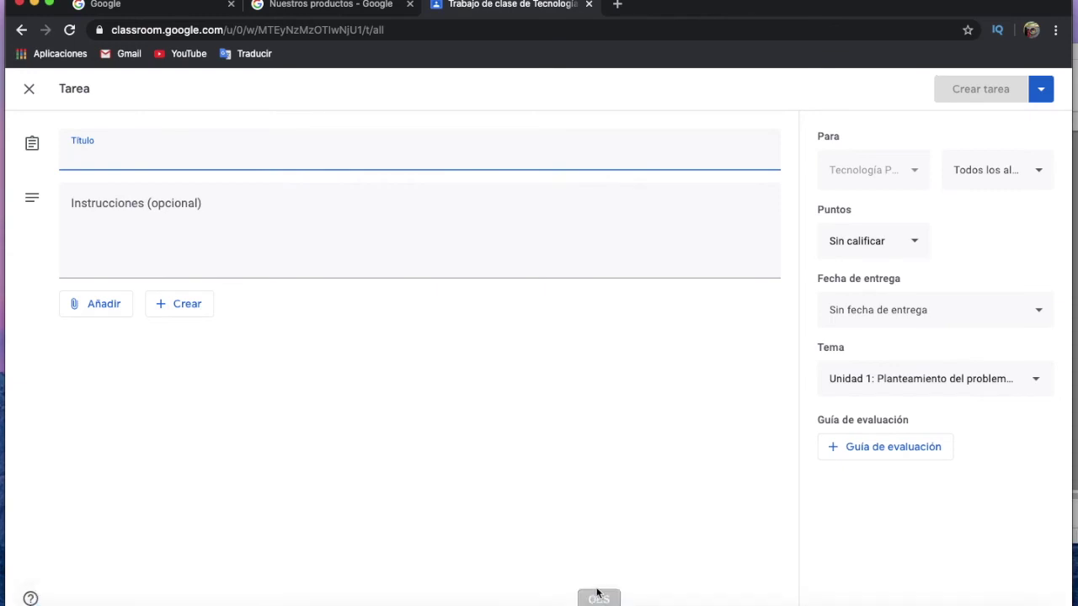
Copy 'Actividad 2' from the Writer document and paste it as the assignment title.
mouse_move(560, 602)
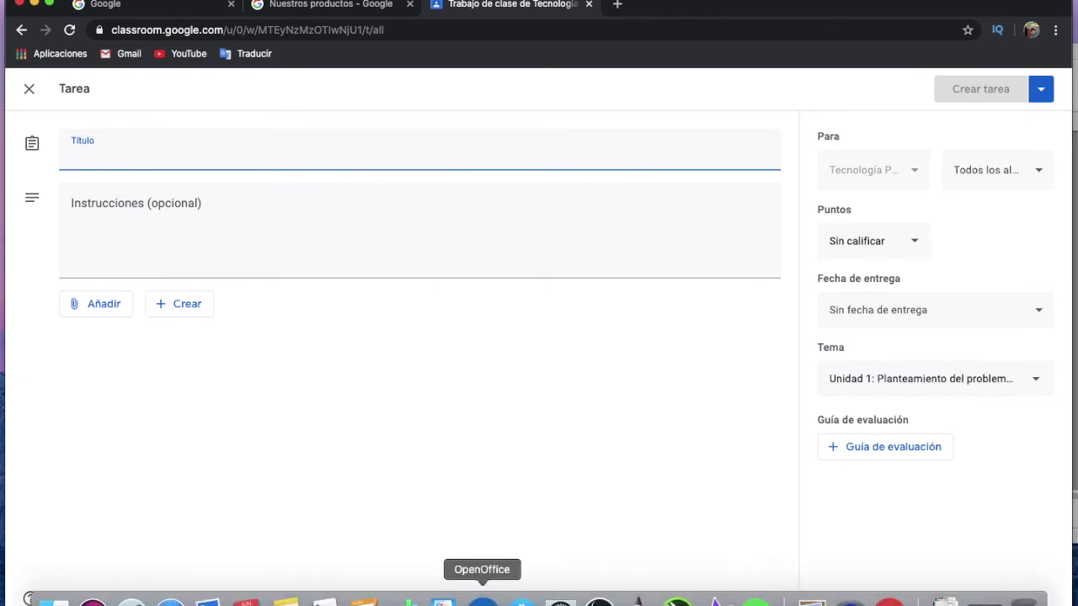
left_click(482, 600)
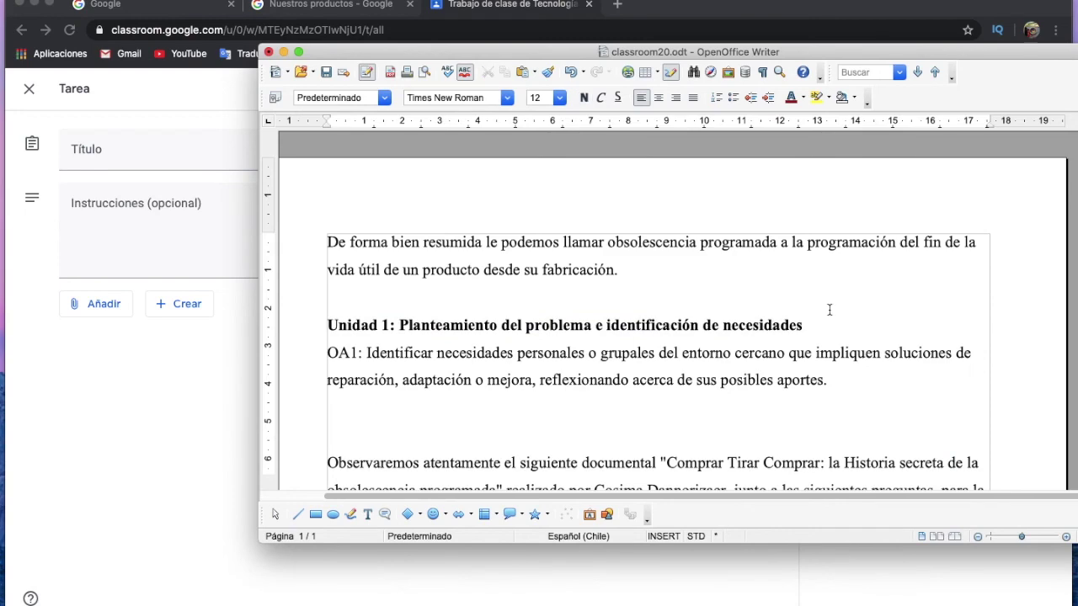
scroll(757, 355, "down", 10)
scroll(757, 355, "down", 3)
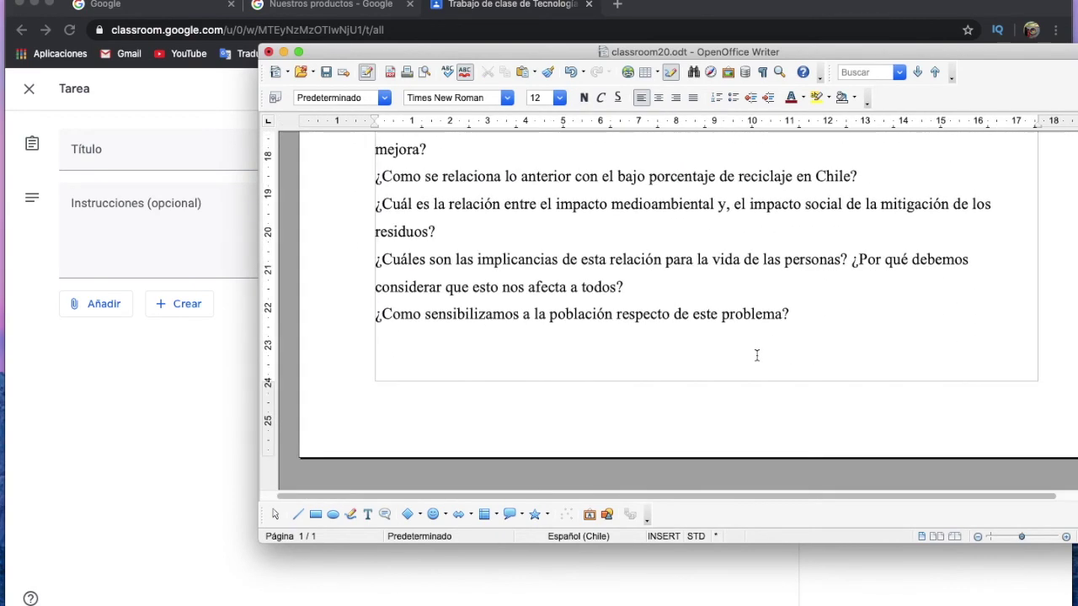
scroll(757, 355, "up", 6)
scroll(757, 355, "down", 2)
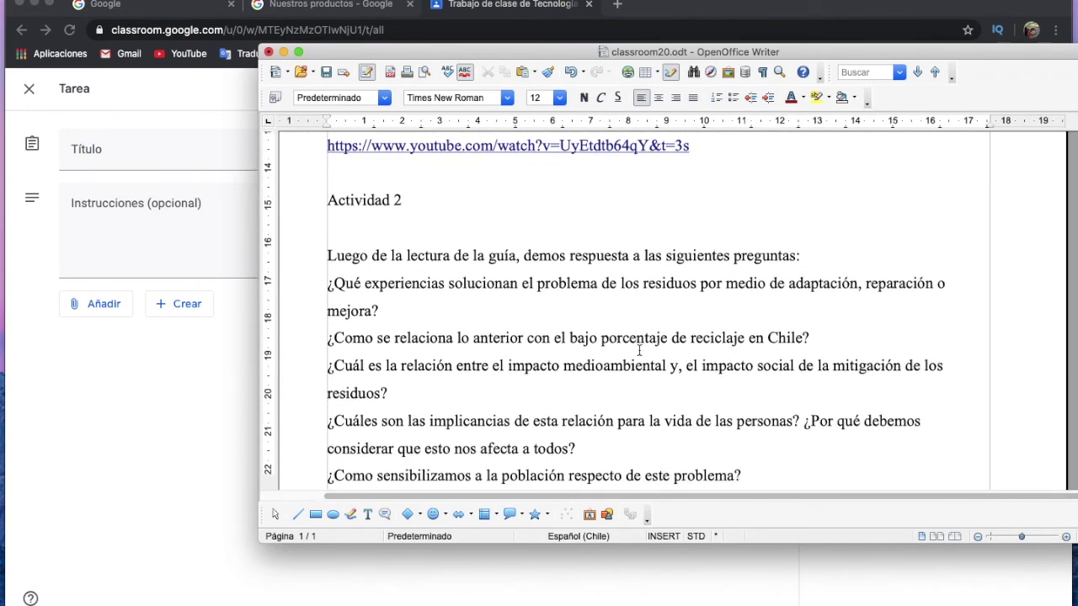
left_click_drag(402, 199, 327, 198)
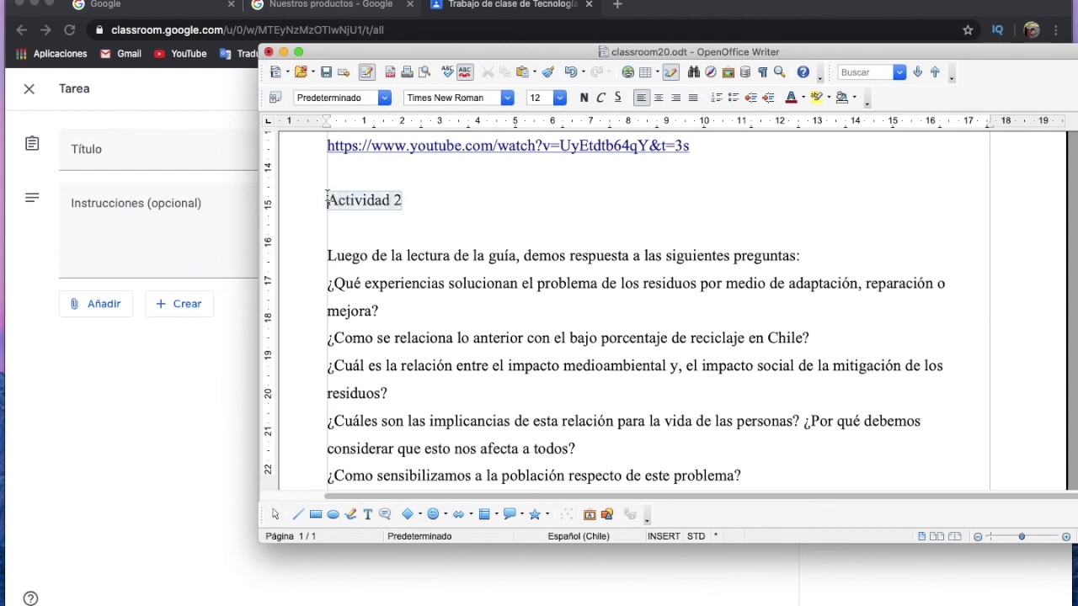
right_click(335, 200)
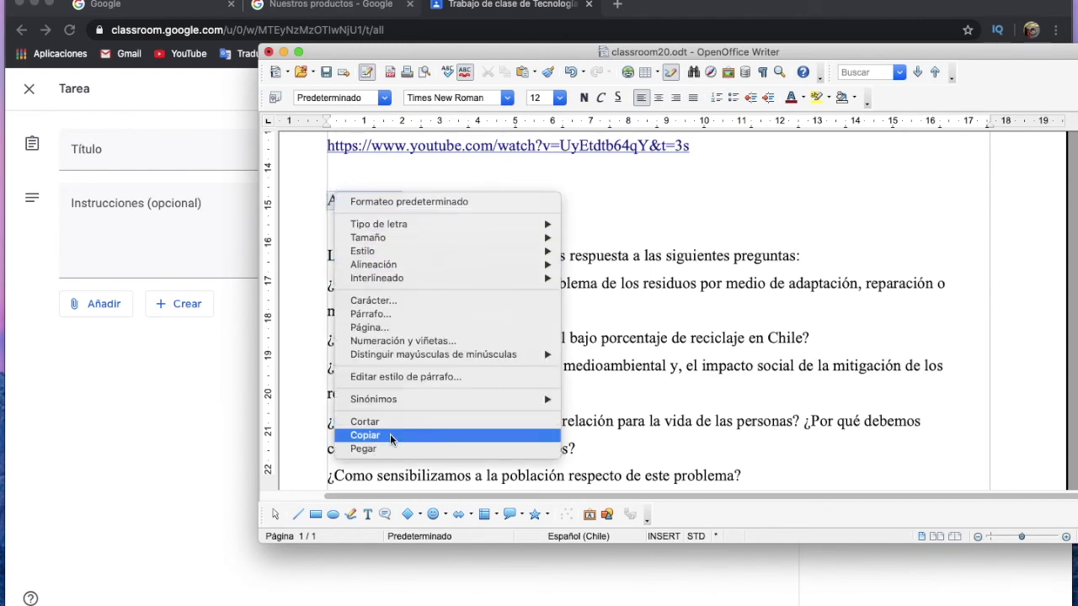
left_click(391, 435)
left_click(173, 145)
right_click(160, 156)
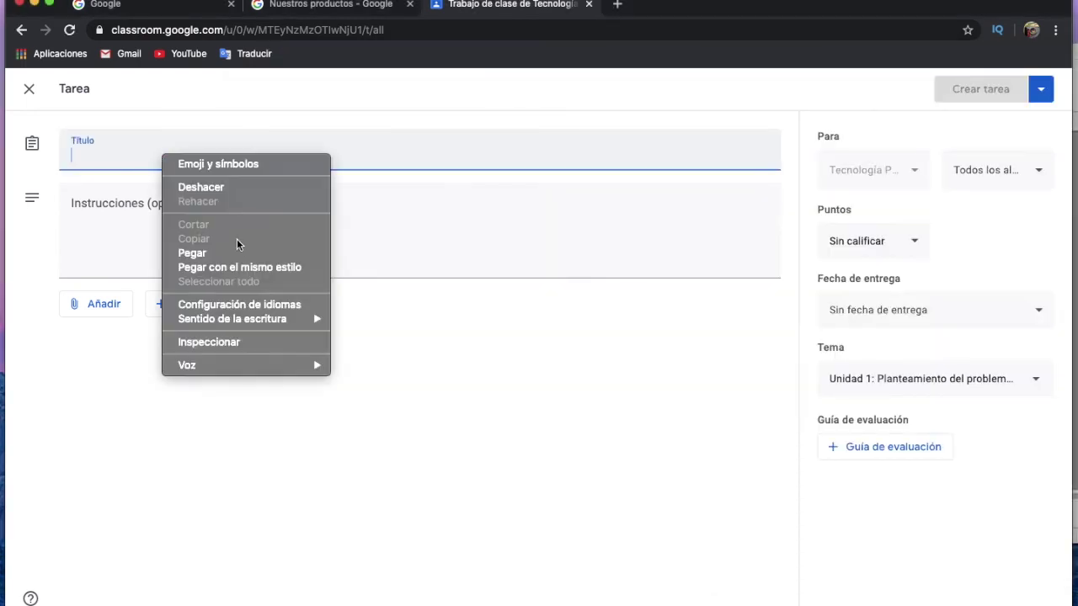
left_click(238, 253)
left_click(239, 248)
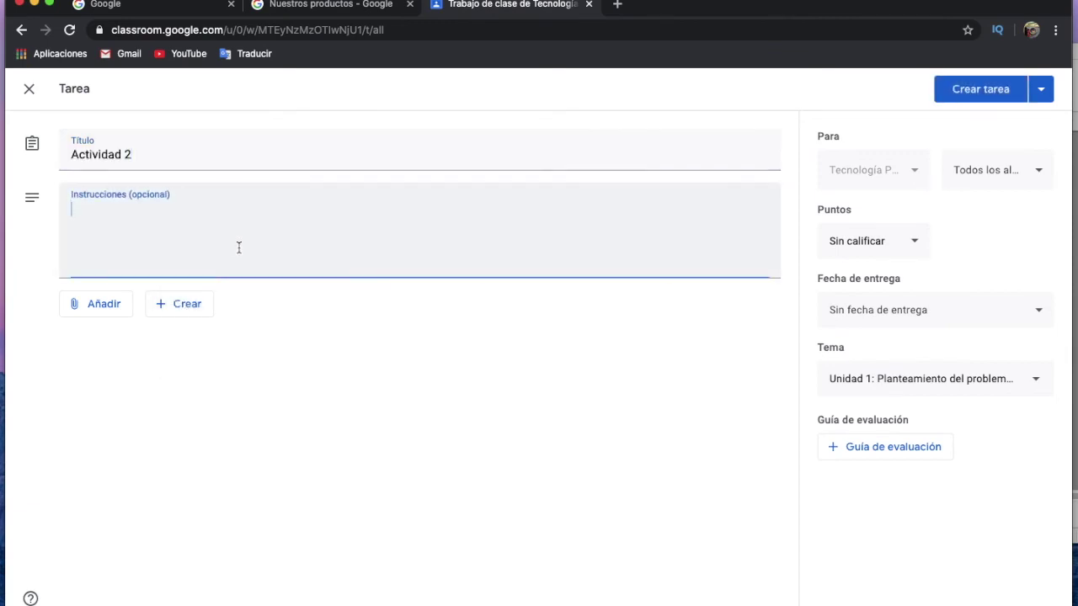
Copy the question lines from Writer and paste them into the Instrucciones field.
mouse_move(597, 600)
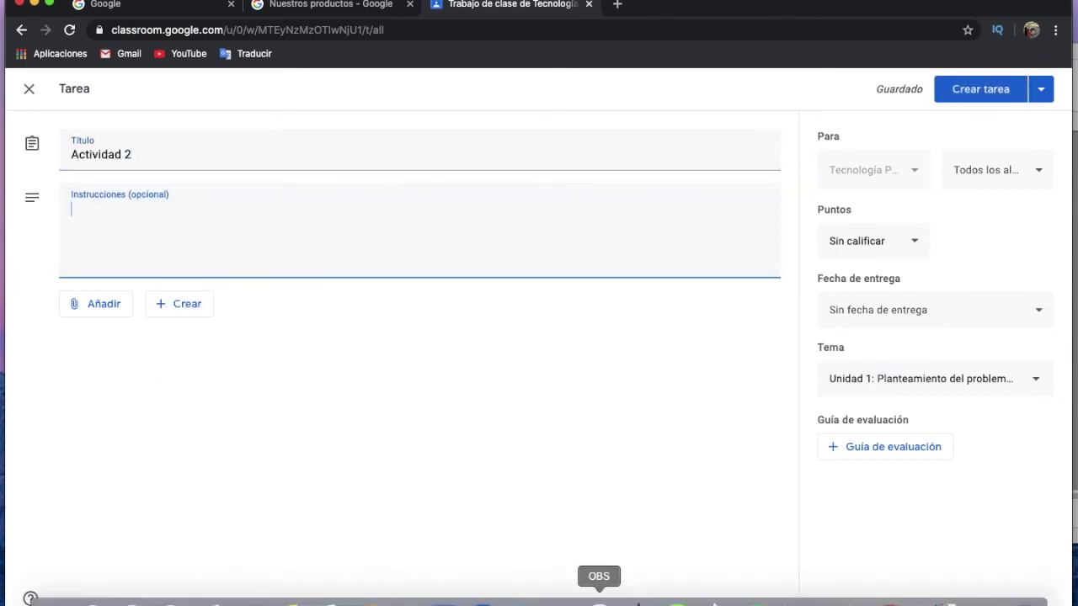
left_click(481, 600)
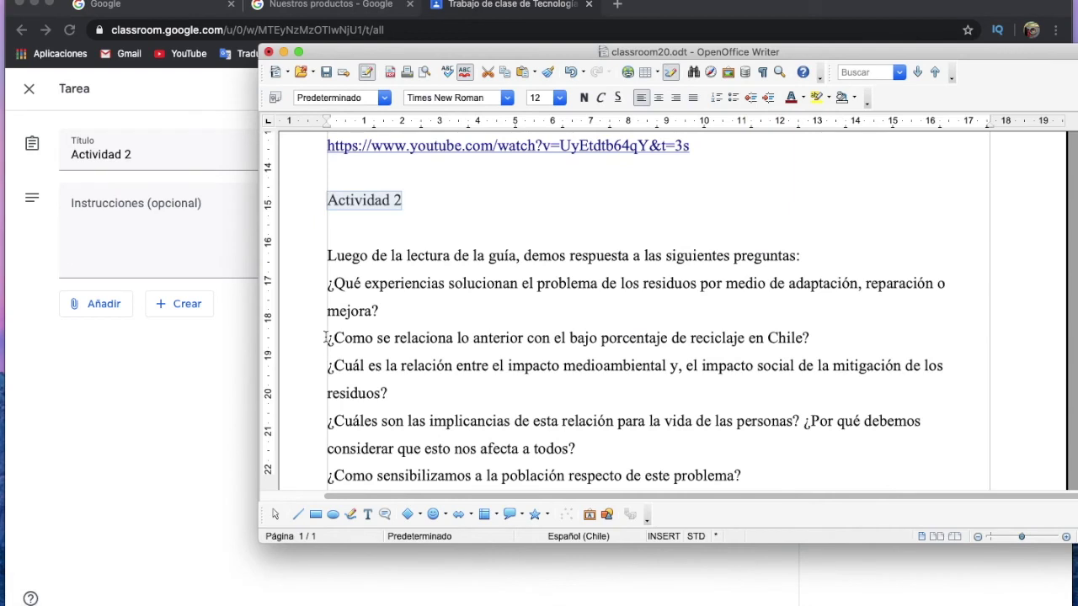
left_click_drag(325, 256, 790, 482)
right_click(585, 327)
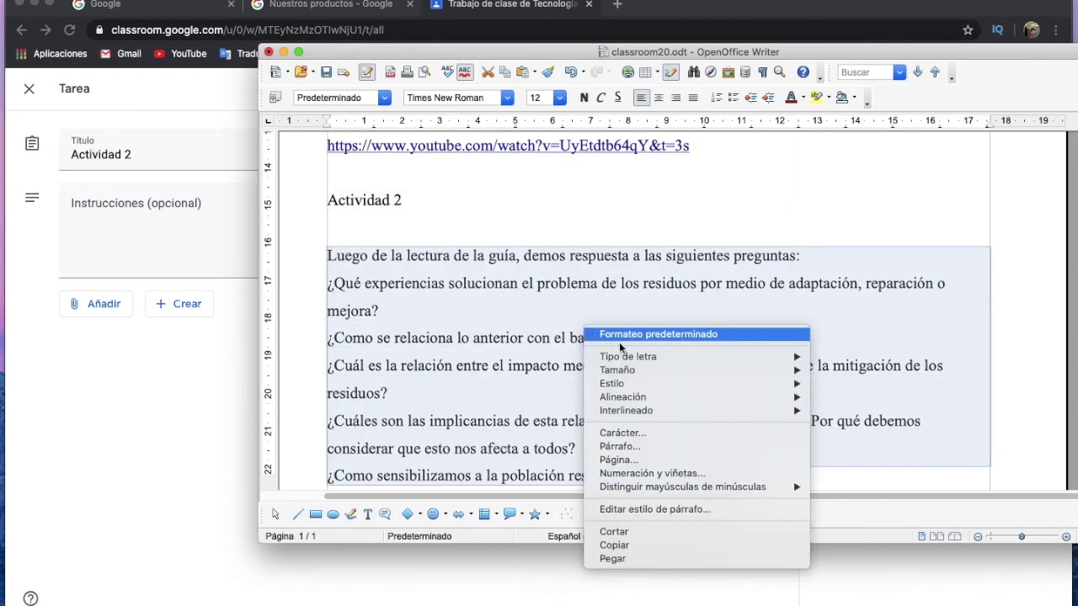
left_click(614, 546)
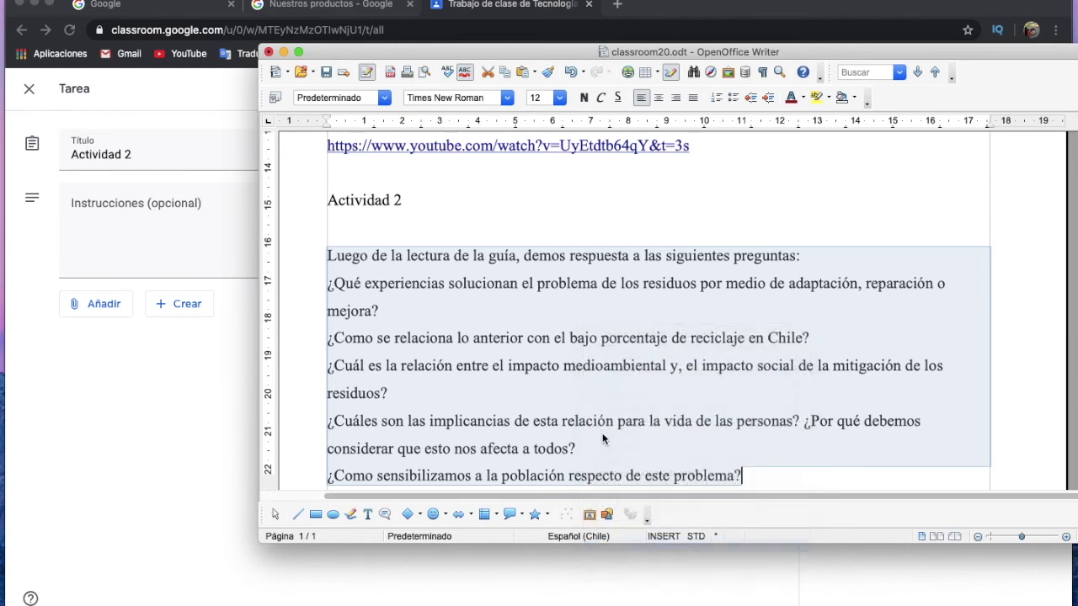
left_click(130, 205)
right_click(125, 204)
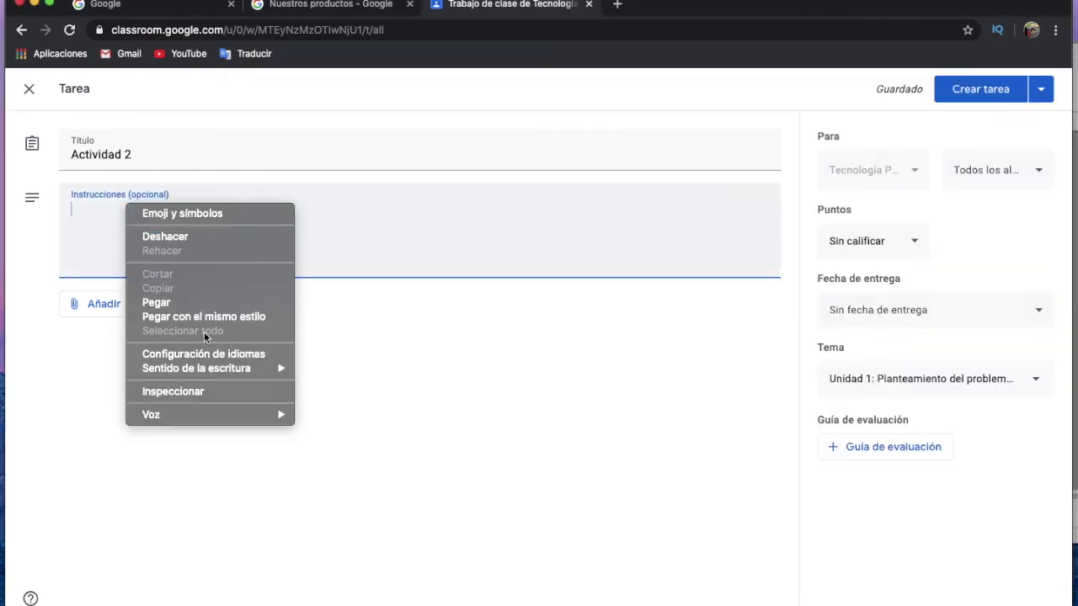
left_click(203, 301)
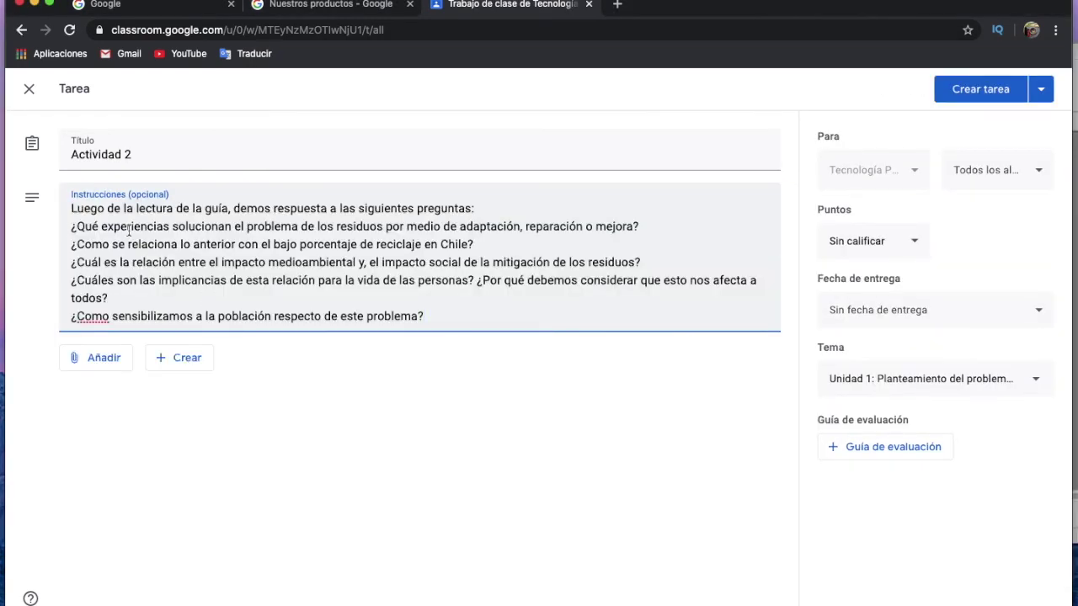
Insert a blank line after 'preguntas:' and correct the second question's 'Como' to 'Cómo'.
key("Return")
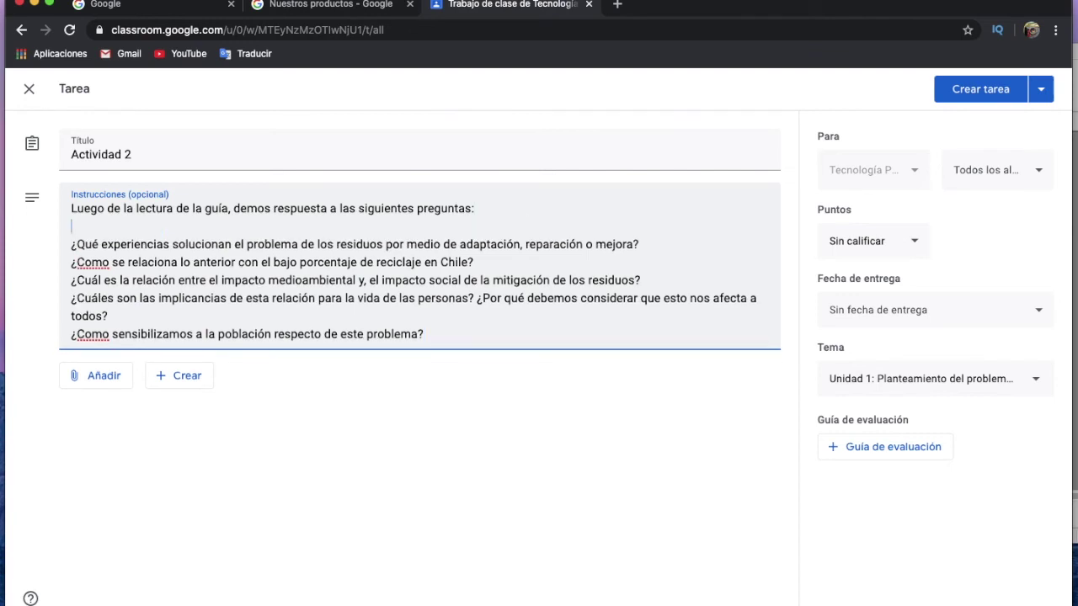
right_click(98, 264)
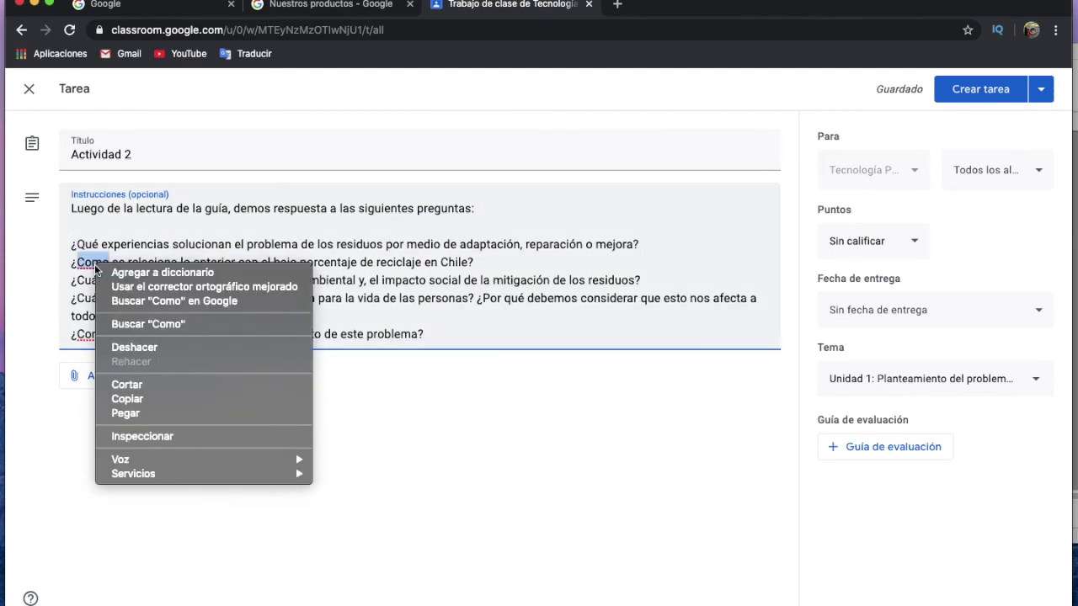
left_click(86, 263)
left_click(87, 264)
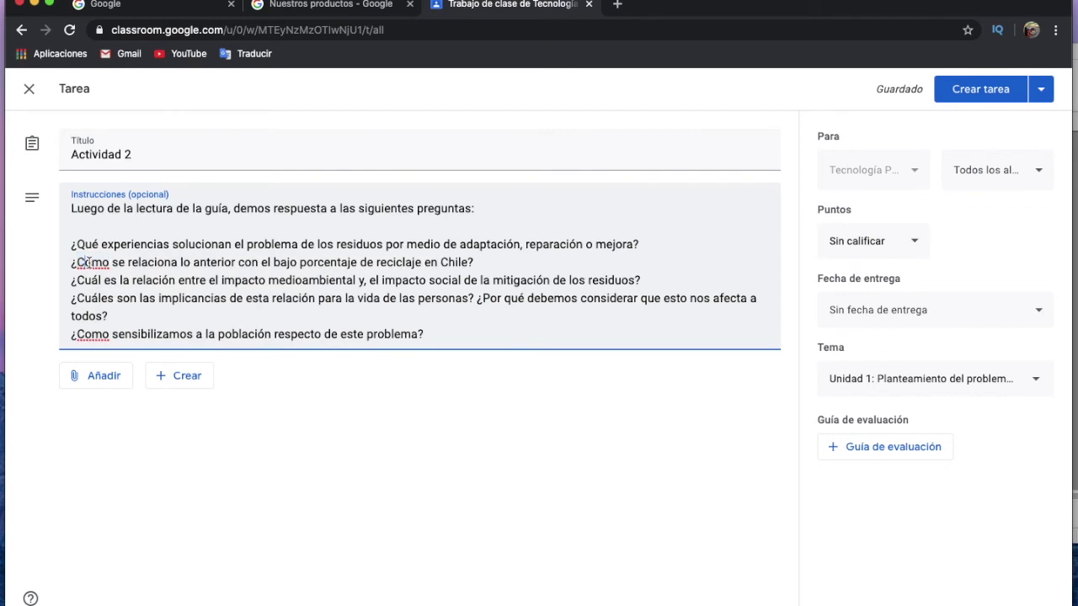
key("BackSpace")
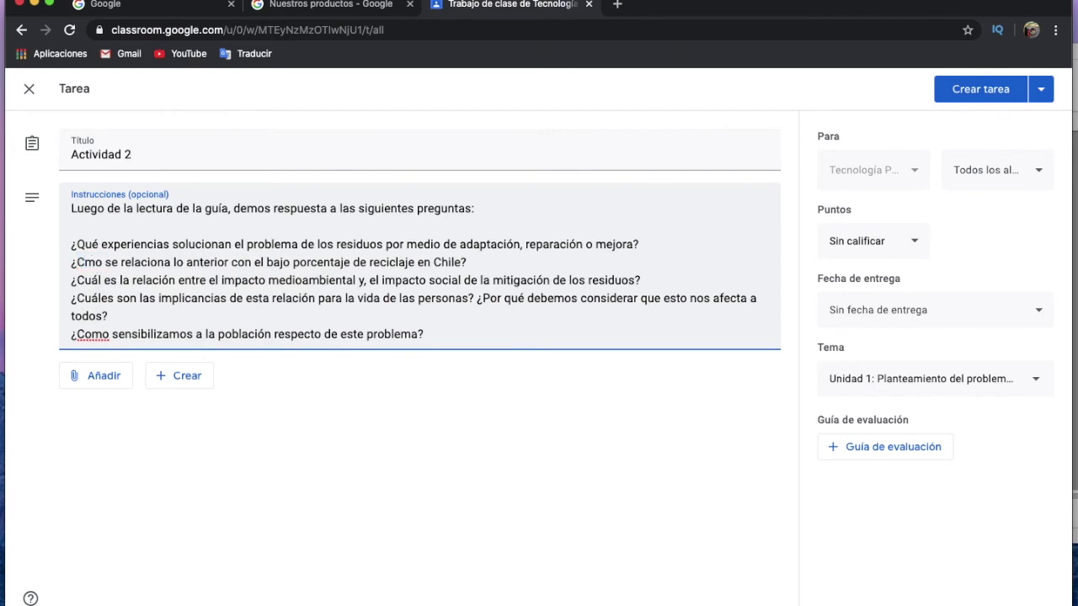
type("ó")
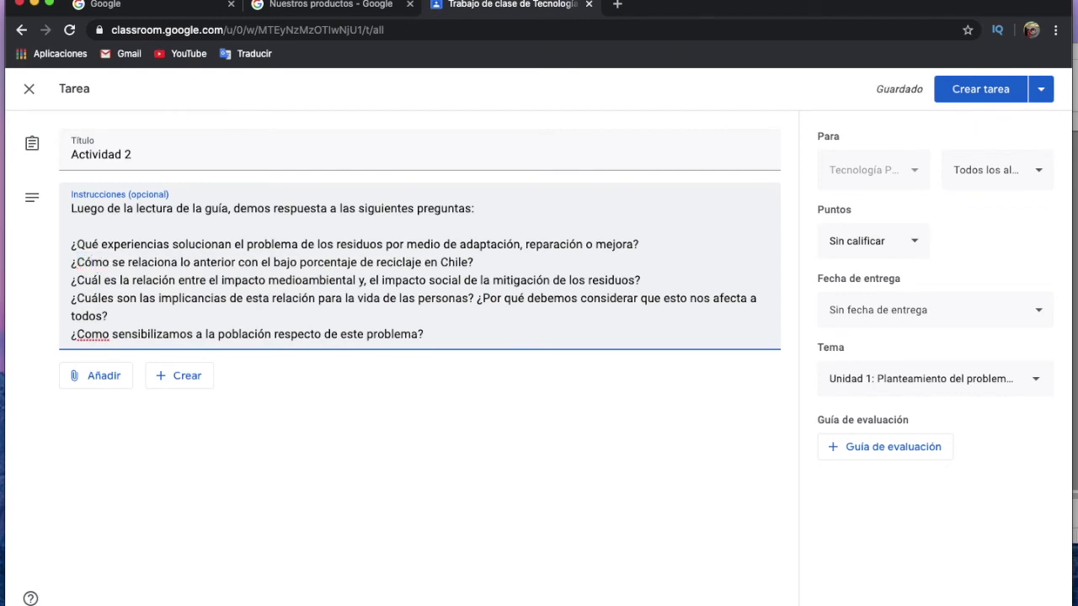
Correct the last question's 'Como' to 'Cómo', fixing a mistyped accent.
left_click(92, 335)
key("BackSpace")
type("´")
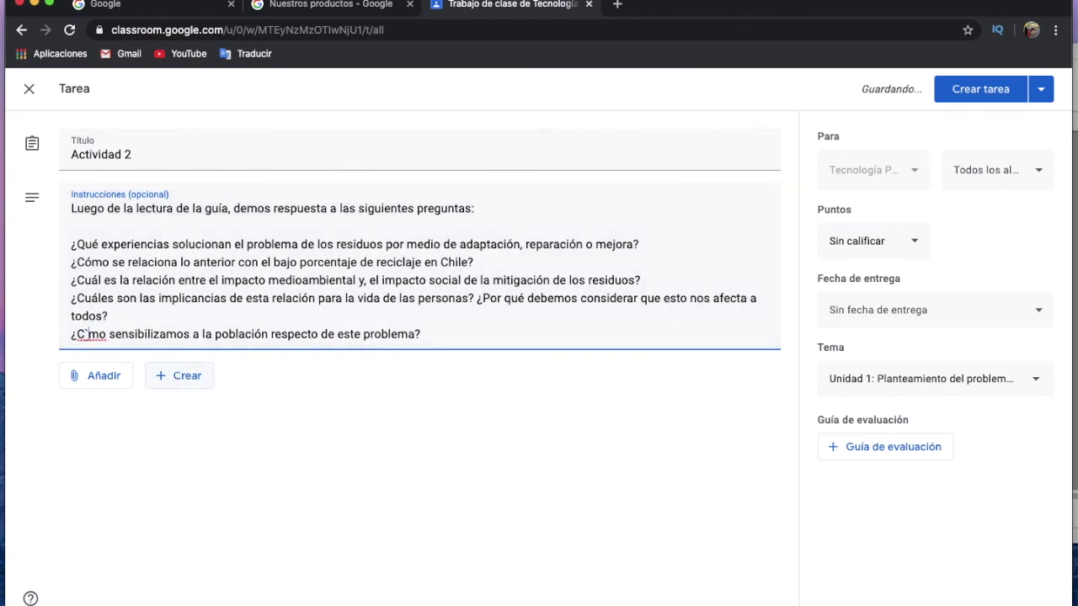
type("o")
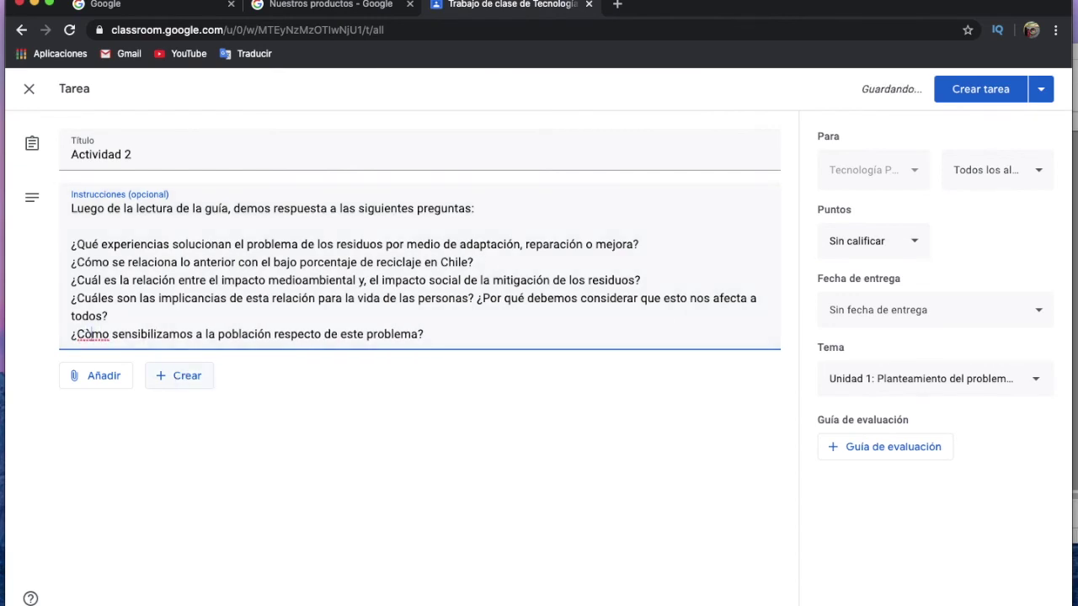
left_click(90, 335)
key("BackSpace")
type("ó")
left_click(284, 430)
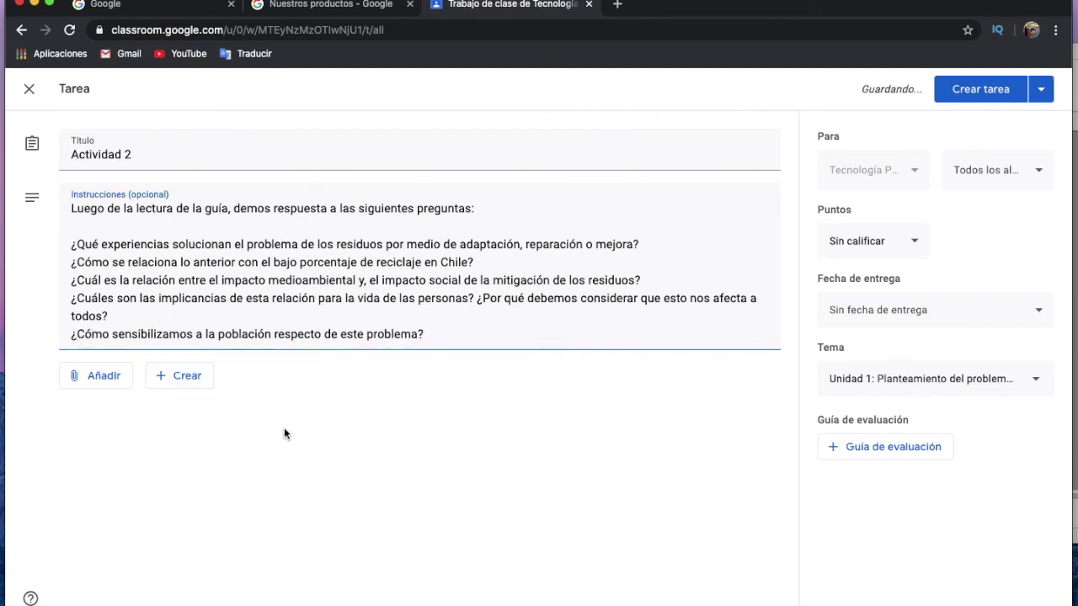
Choose Añadir > Archivo and, from the Subir view, open the computer's file browser.
left_click(113, 378)
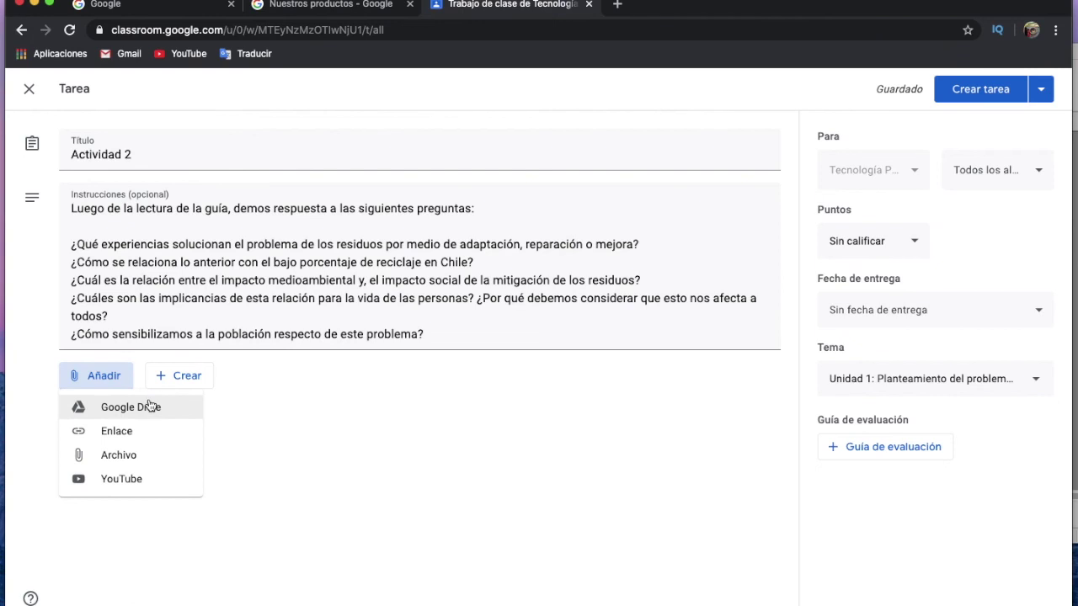
left_click(102, 455)
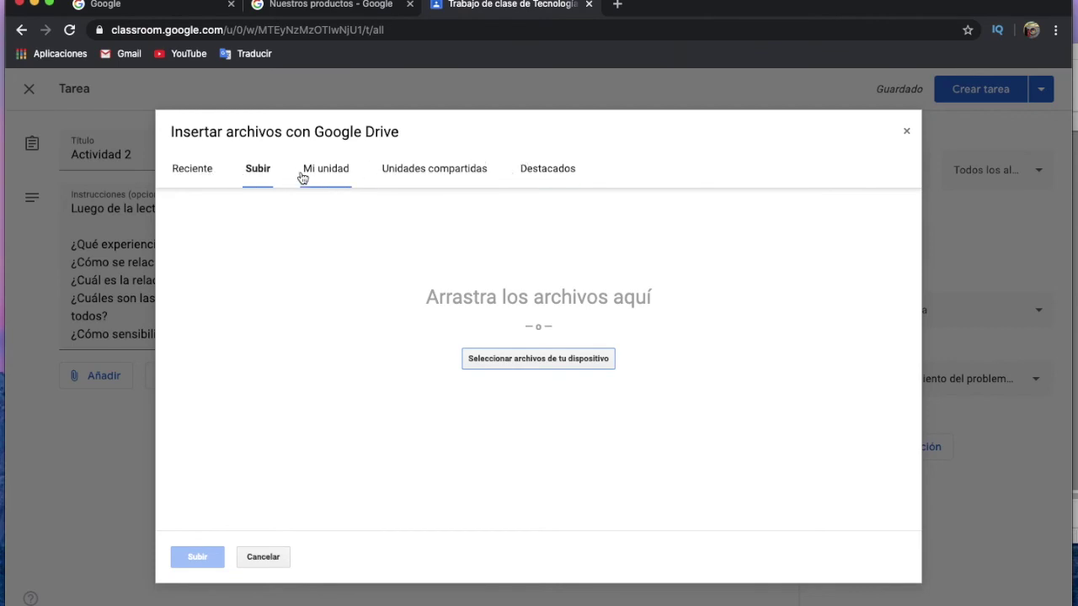
left_click(329, 172)
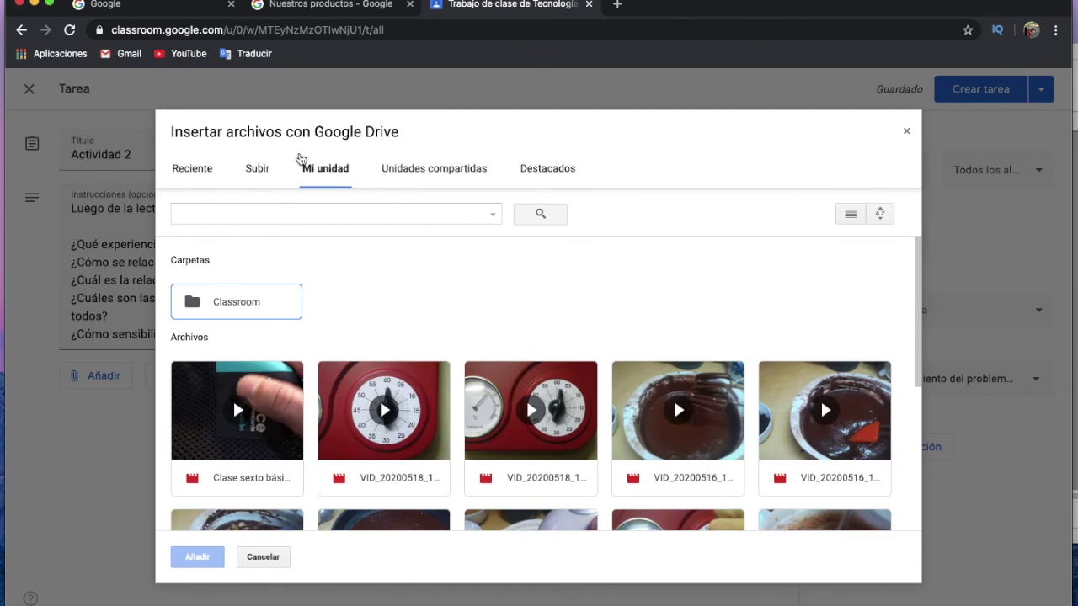
left_click(253, 171)
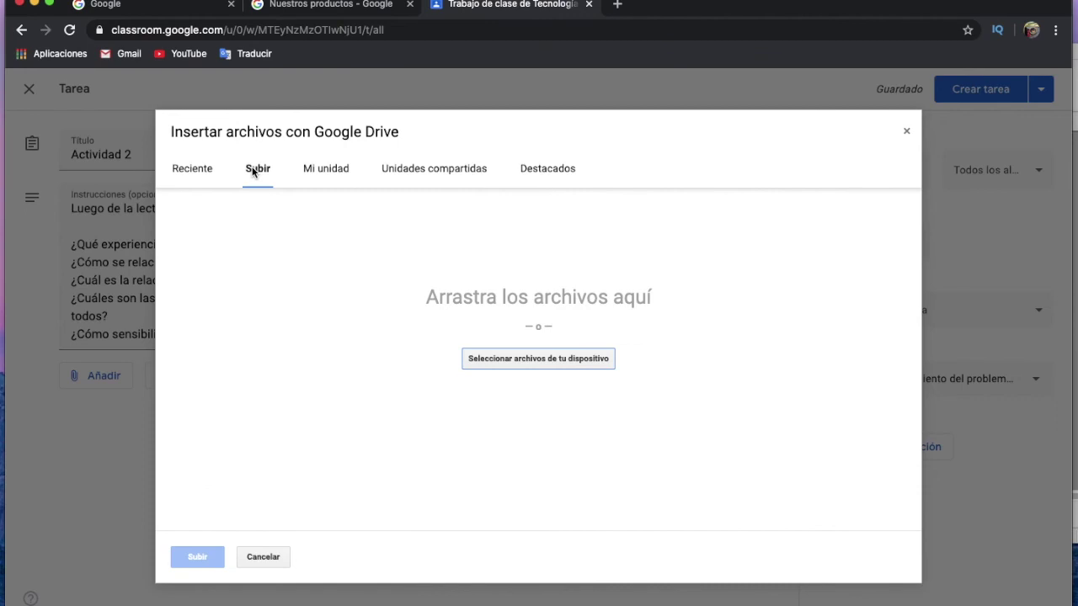
left_click(325, 173)
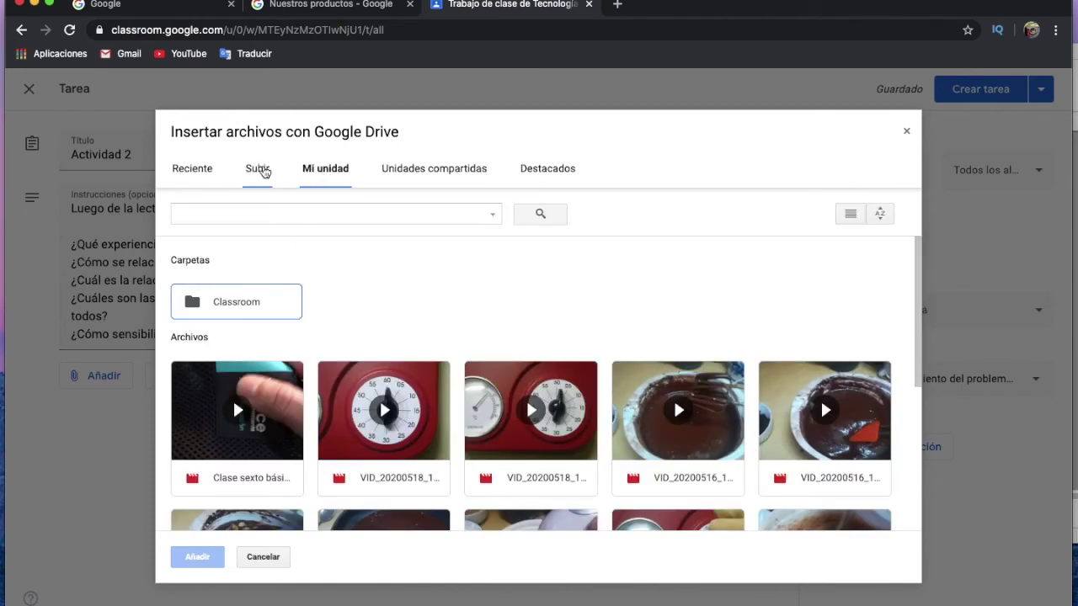
left_click(256, 173)
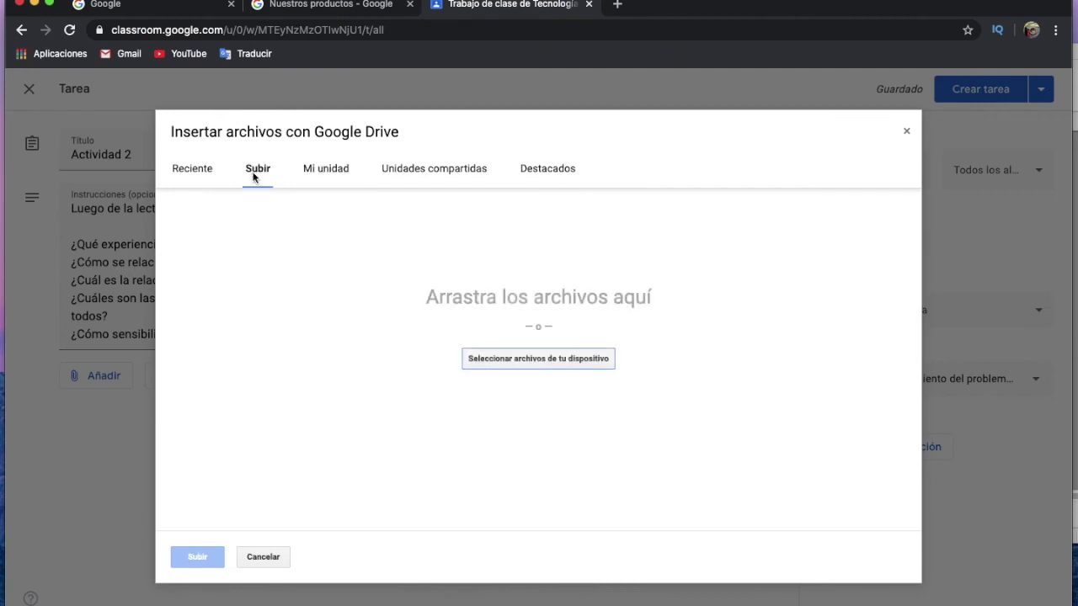
left_click(568, 359)
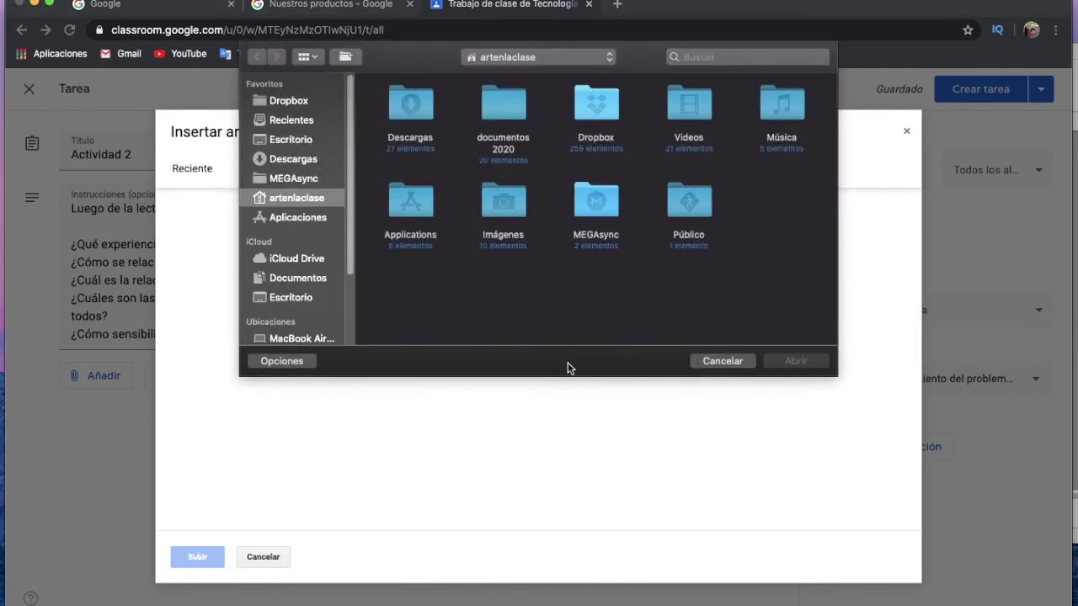
Pick guia tecnología 7 n1.pdf from documentos 2020 > educación artística 2020 > blog > Classrom20.
double_click(502, 111)
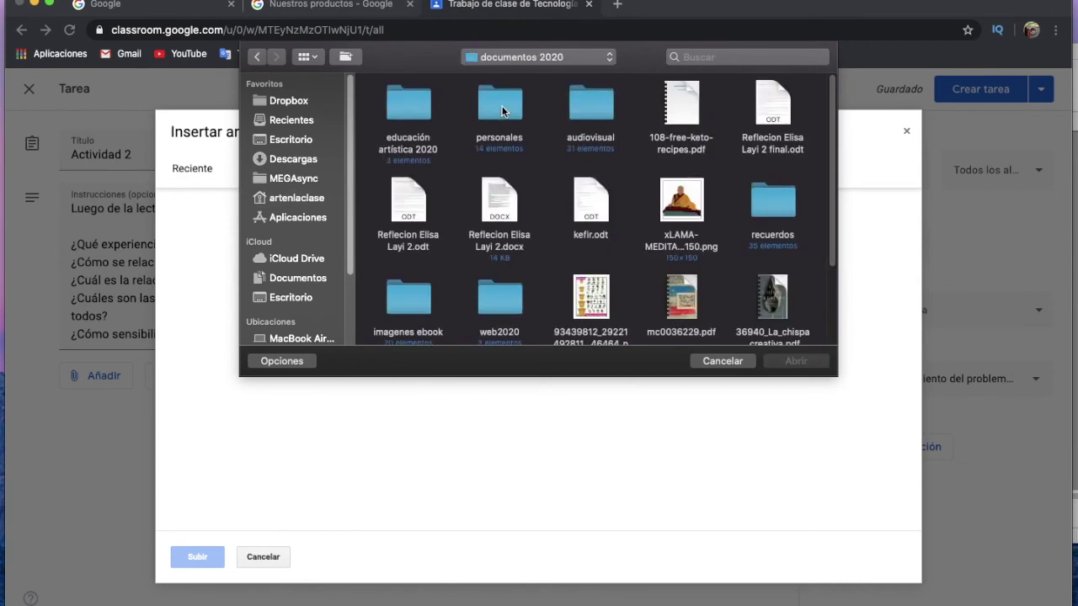
double_click(402, 105)
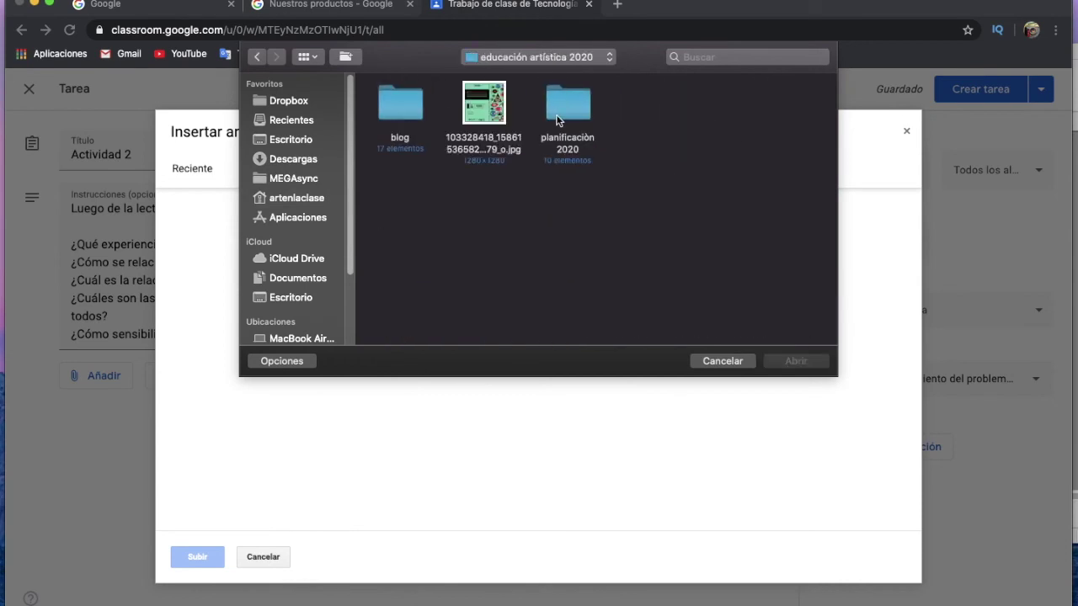
double_click(405, 103)
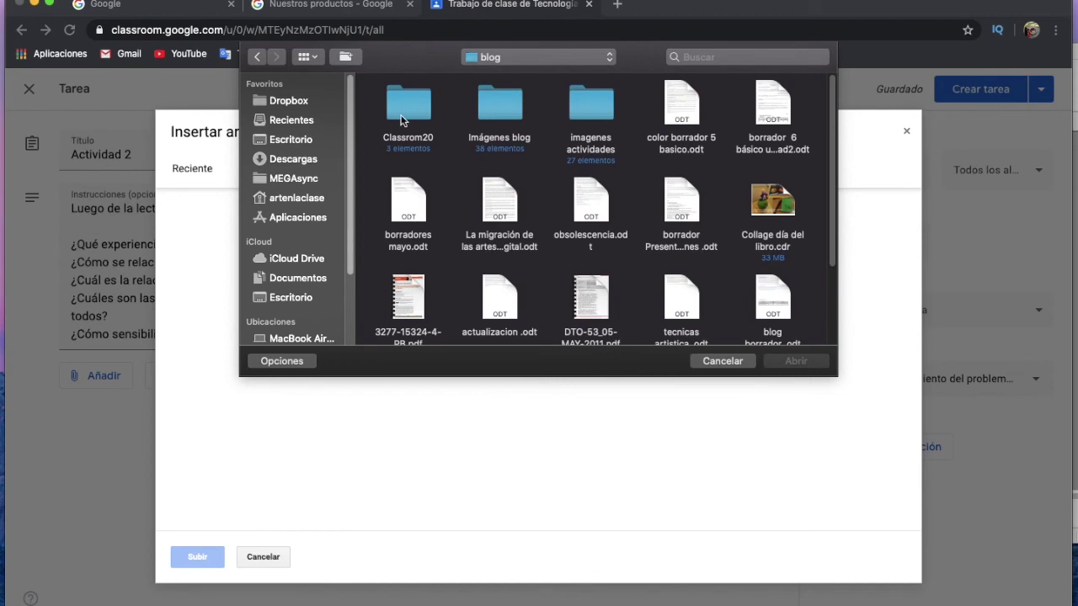
double_click(402, 99)
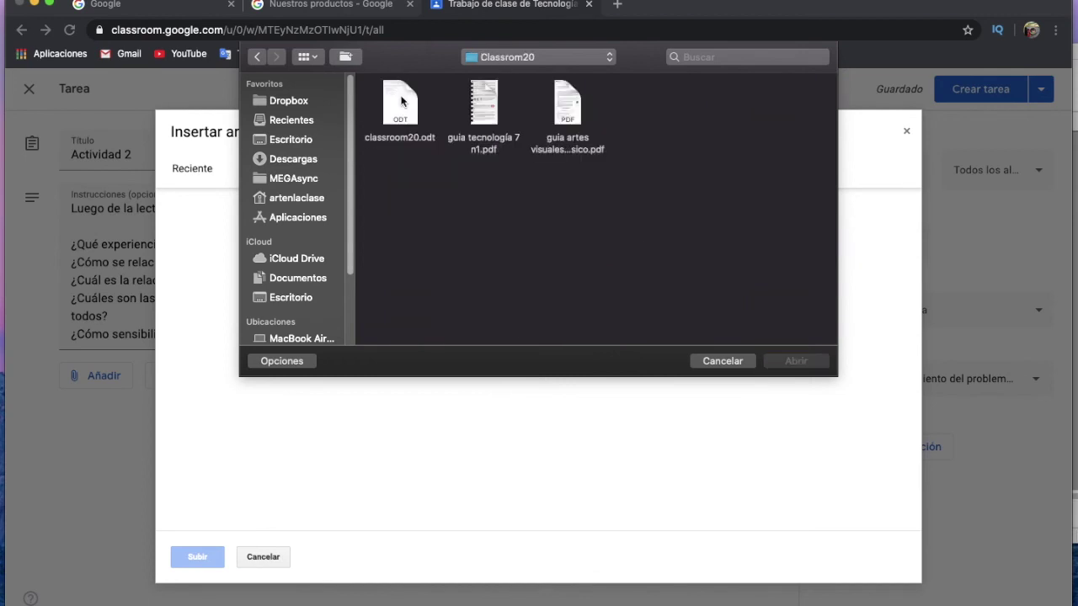
mouse_move(472, 100)
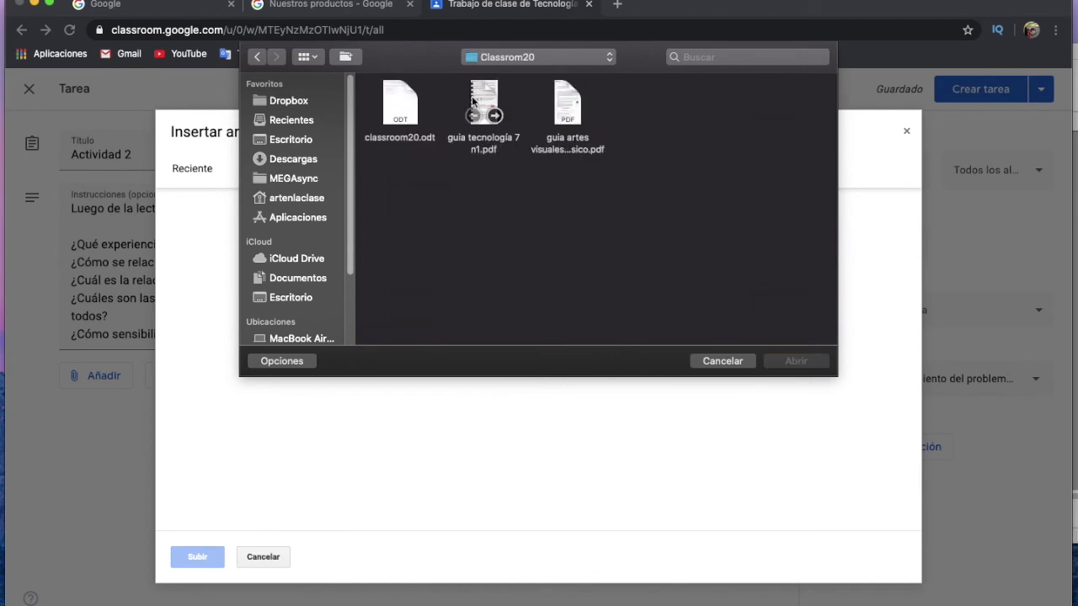
left_click(474, 96)
left_click(803, 359)
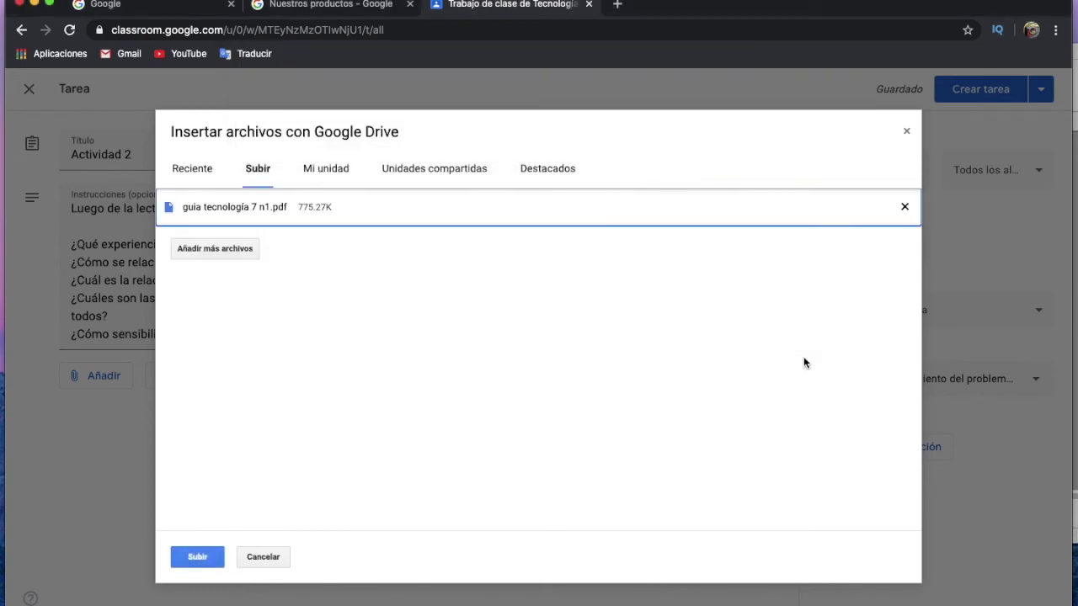
Upload guia tecnología 7 n1.pdf to Actividad 2 and dismiss the view-only sharing notice.
left_click(208, 558)
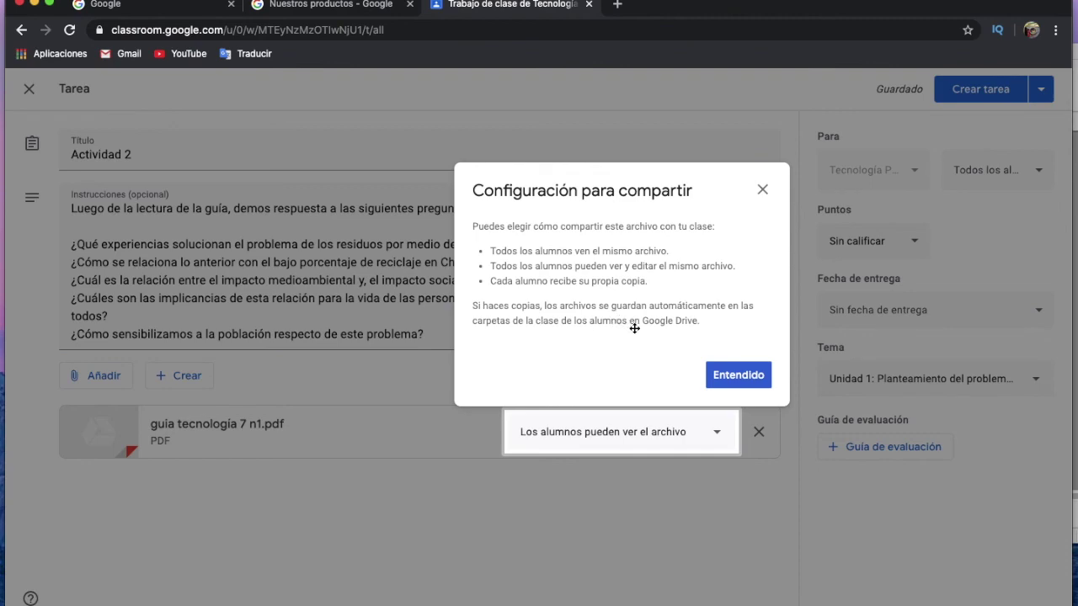
left_click(738, 374)
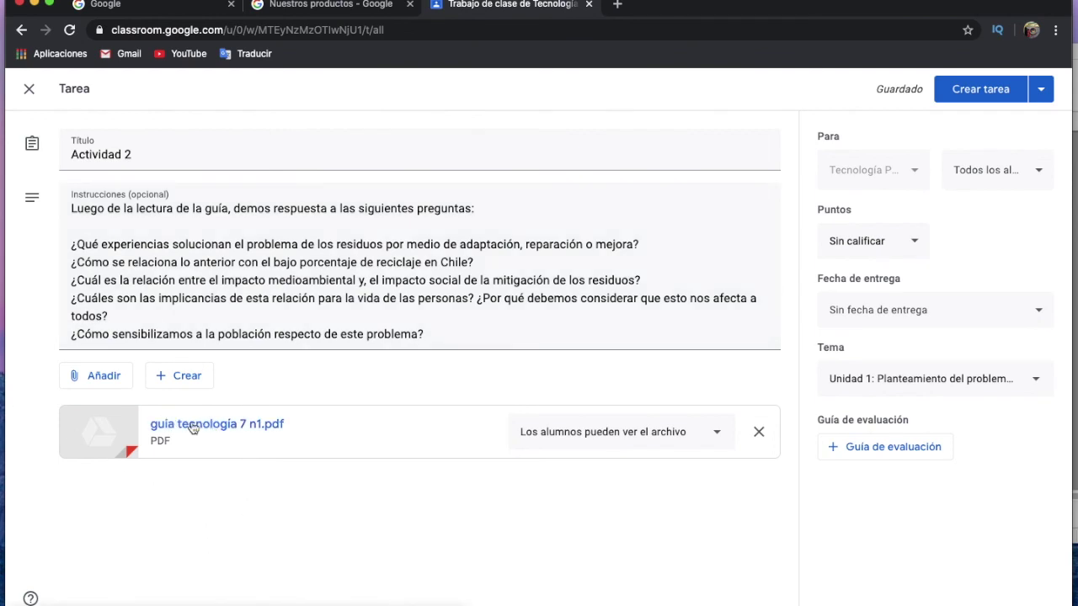
left_click(192, 428)
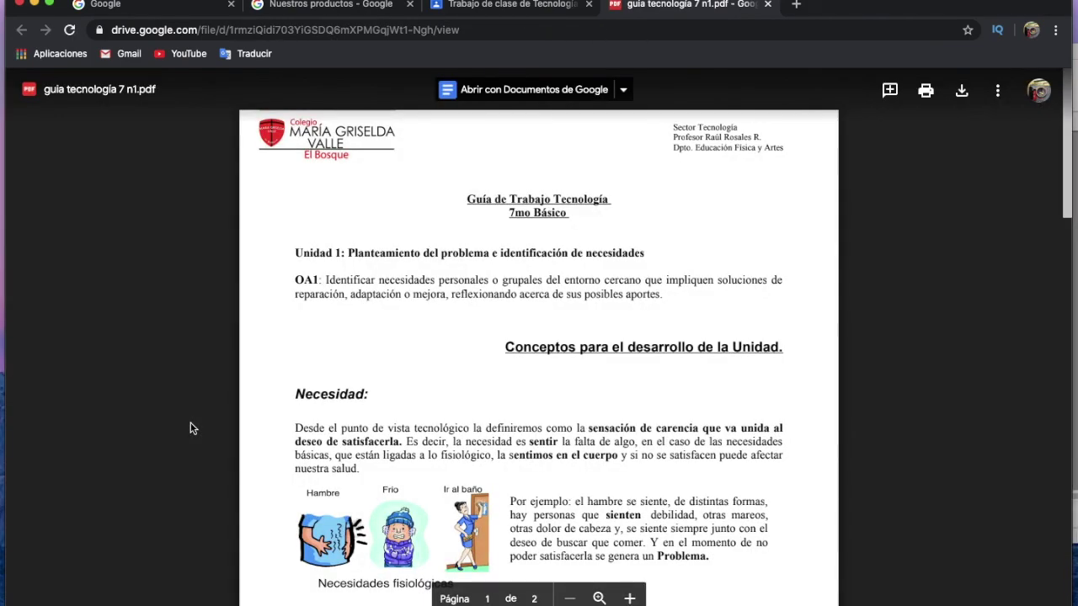
left_click_drag(1065, 155, 1062, 19)
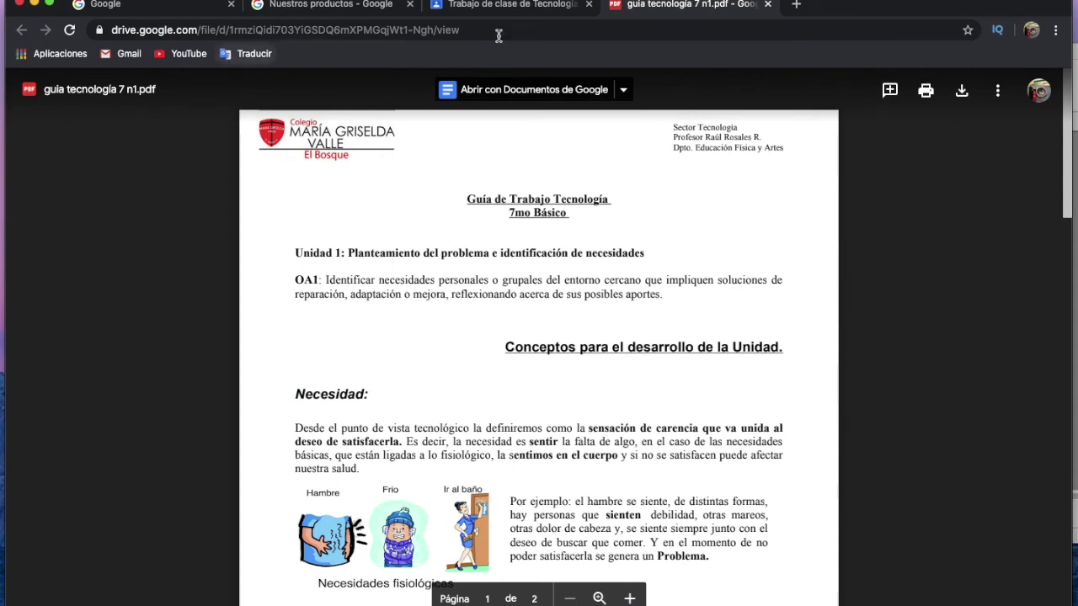
left_click(767, 6)
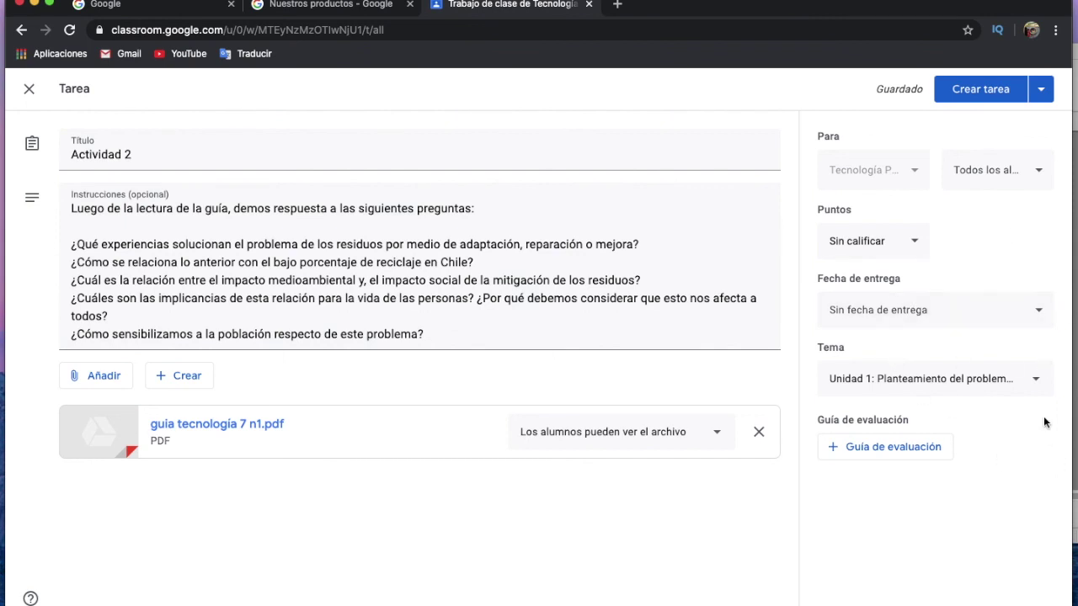
Set Actividad 2's due date to Friday 26 June 2020 at 23:59.
left_click(894, 322)
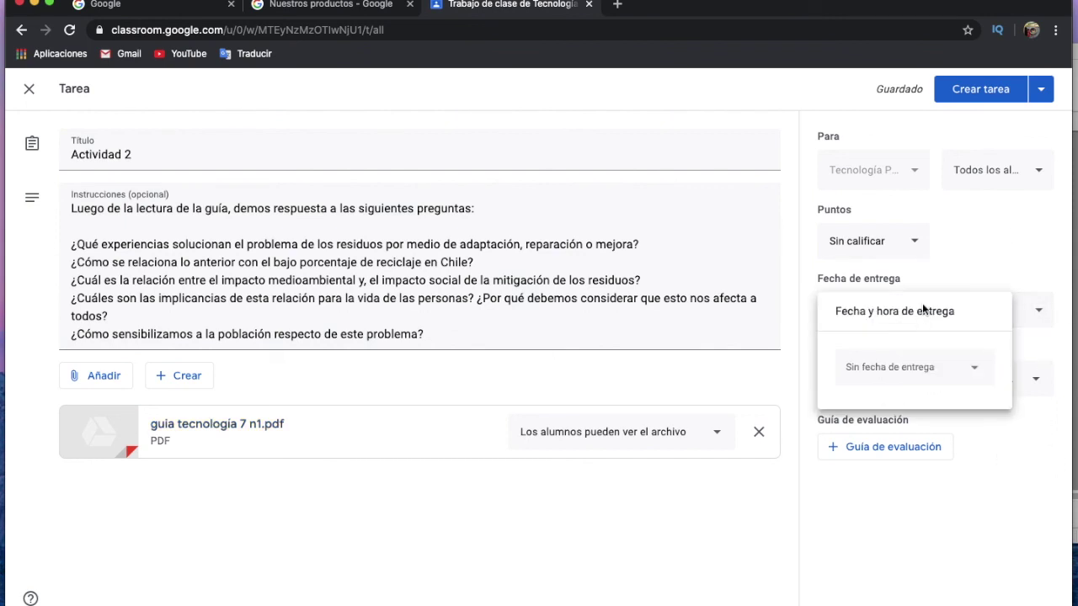
left_click(943, 368)
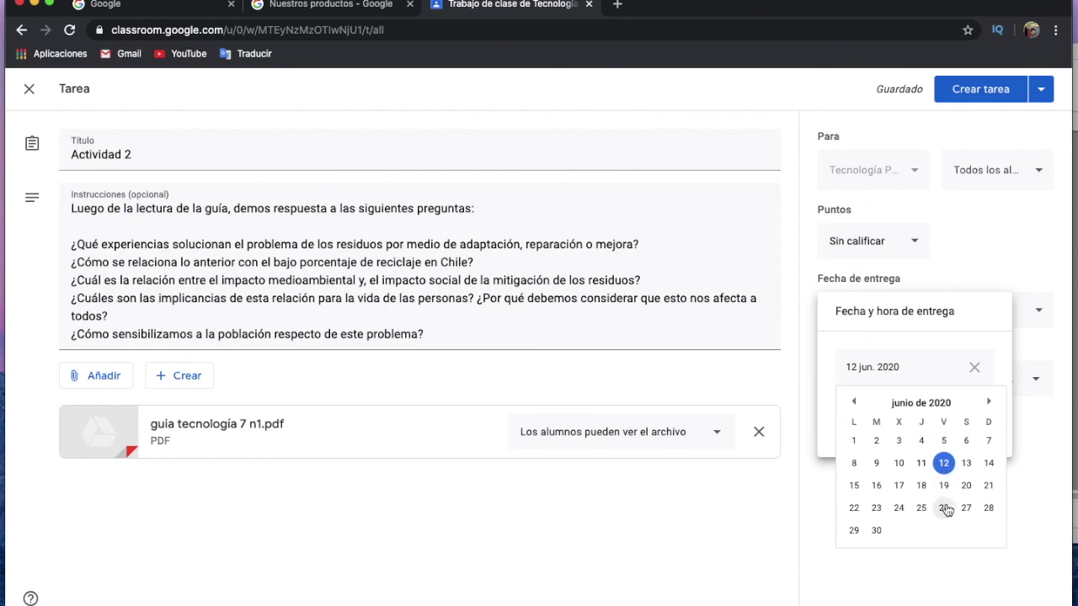
left_click(944, 508)
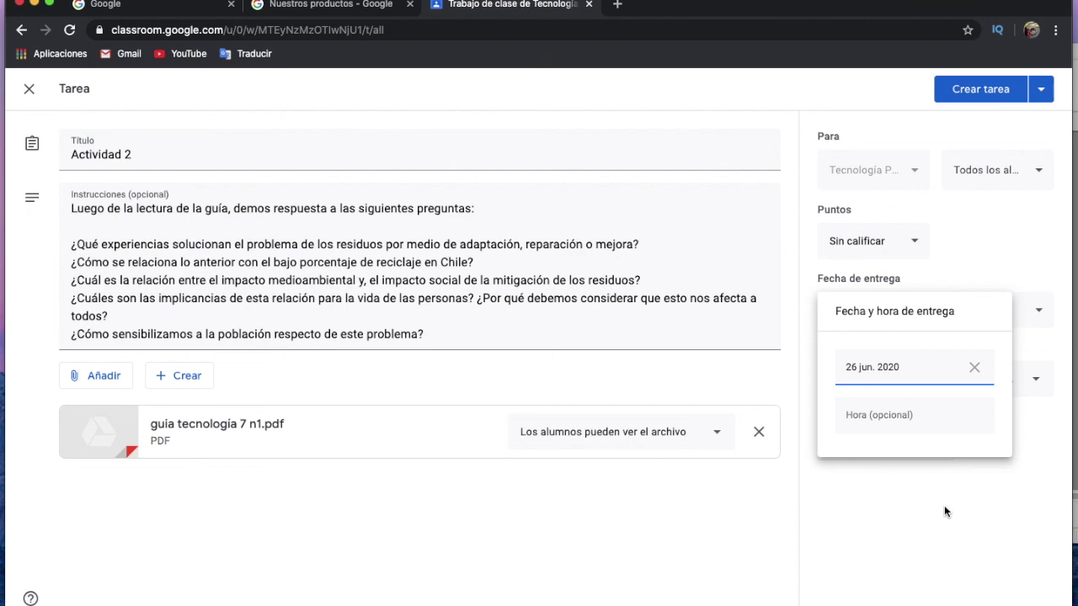
left_click(889, 412)
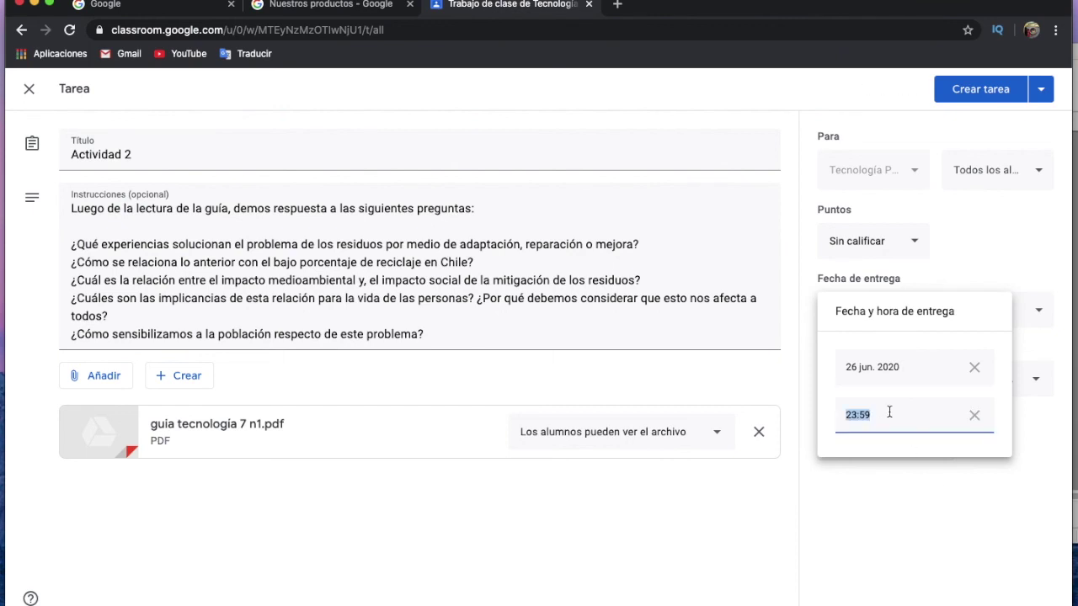
left_click(908, 476)
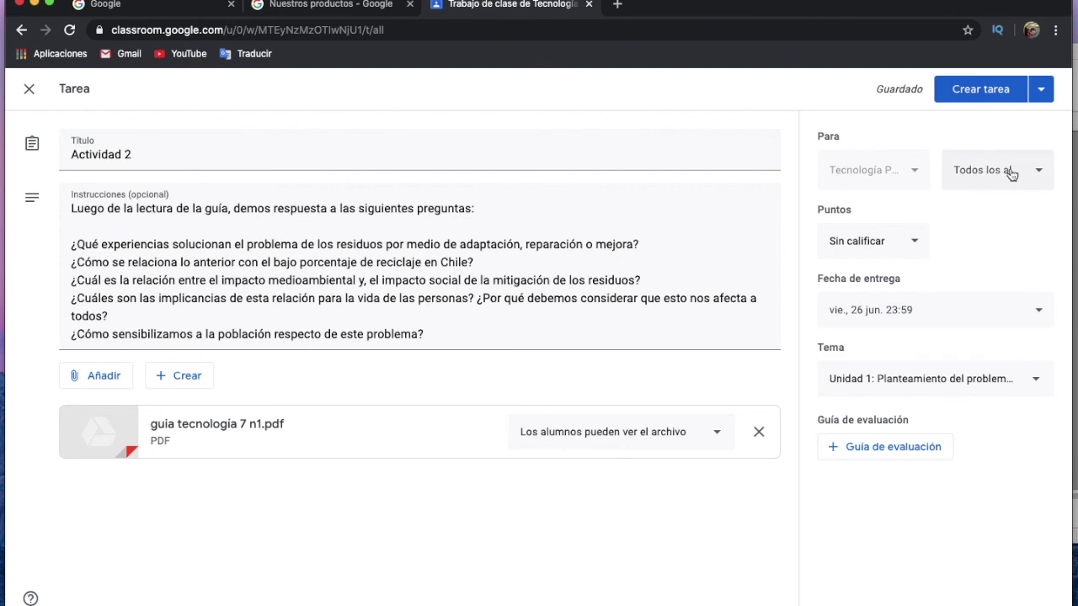
Choose Programar and set Actividad 2's posting date to 18 June 2020 at 8:00.
left_click(1041, 95)
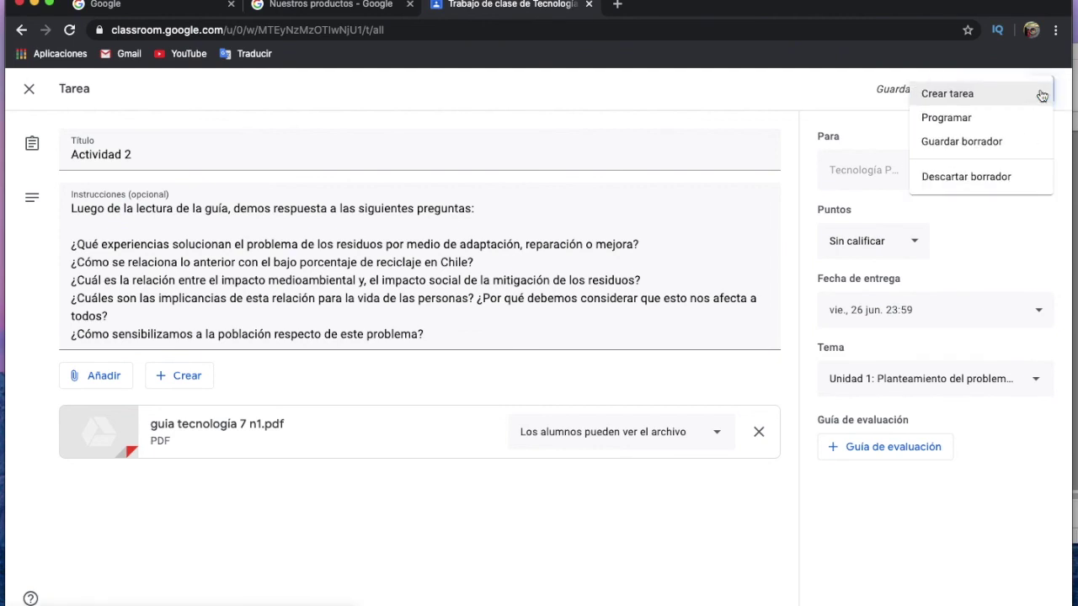
left_click(982, 117)
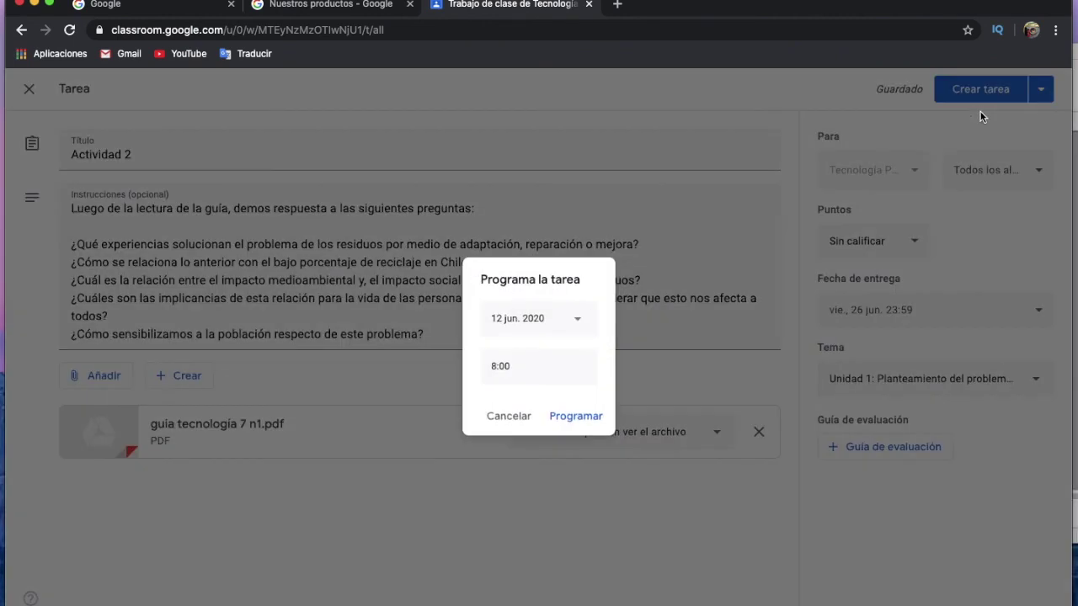
left_click(578, 320)
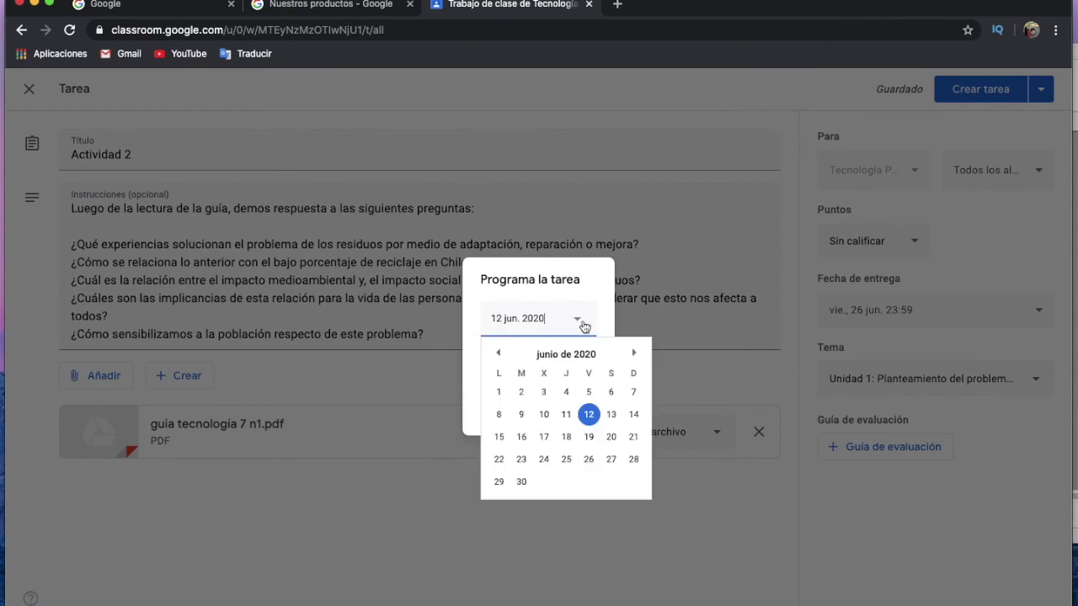
left_click(588, 437)
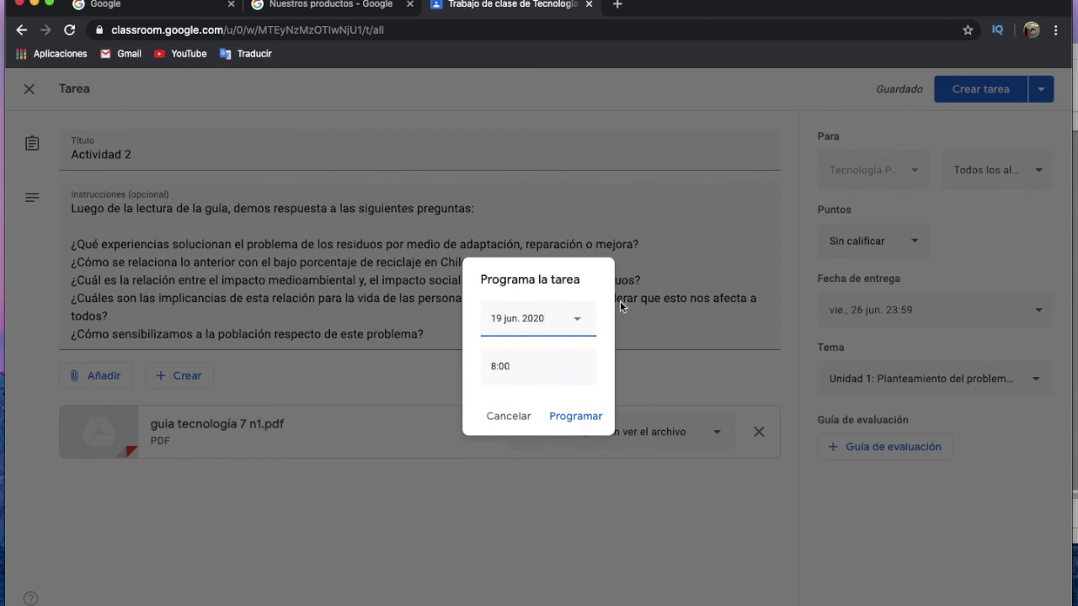
left_click(578, 318)
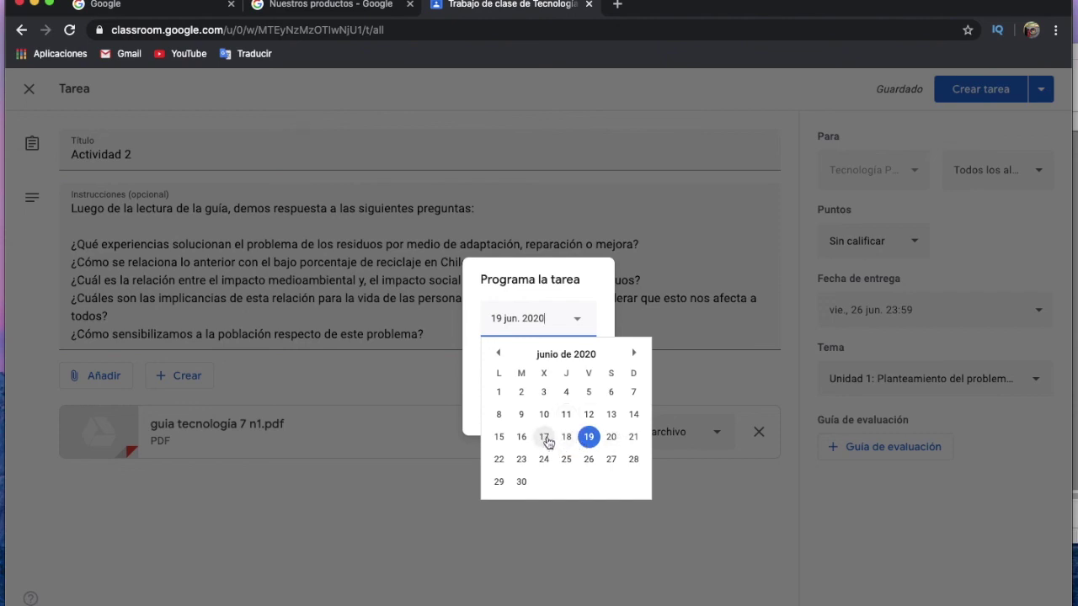
left_click(566, 437)
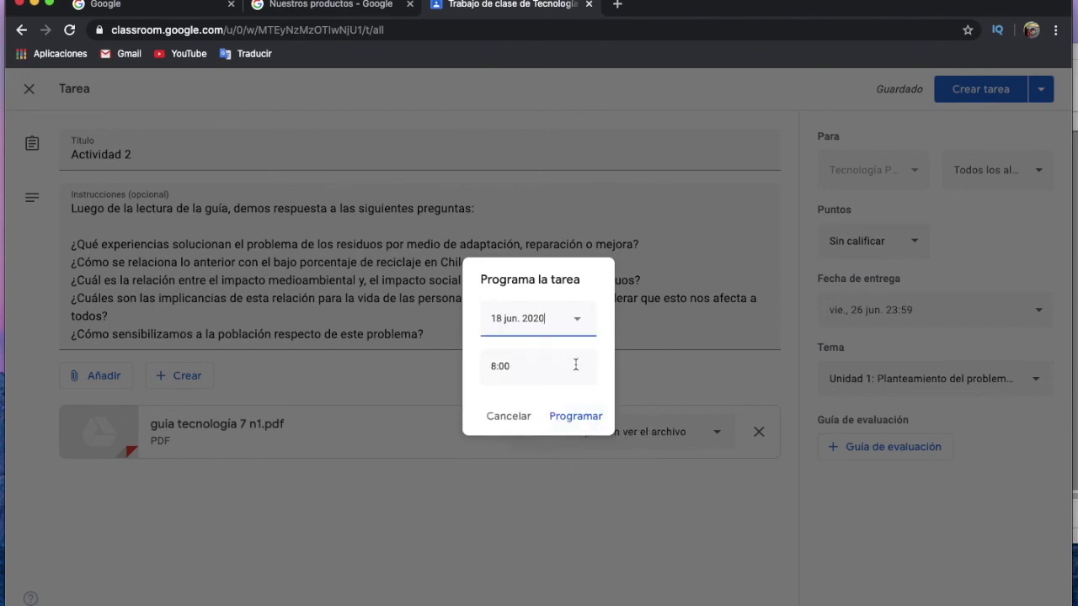
Confirm the 18 June 8:00 schedule and go to the class Calendario.
left_click(575, 418)
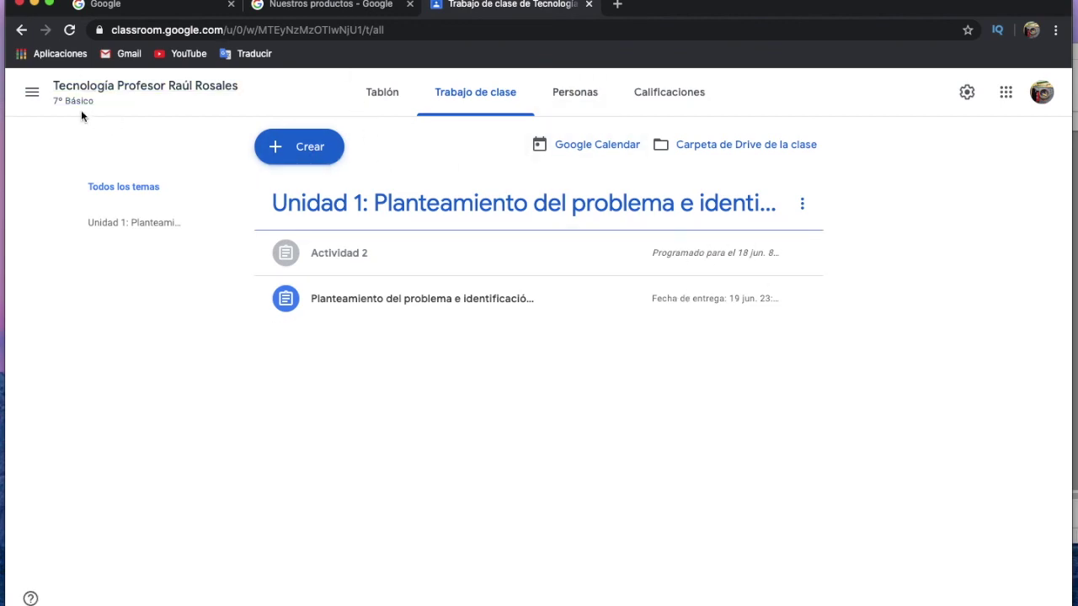
left_click(32, 92)
left_click(42, 128)
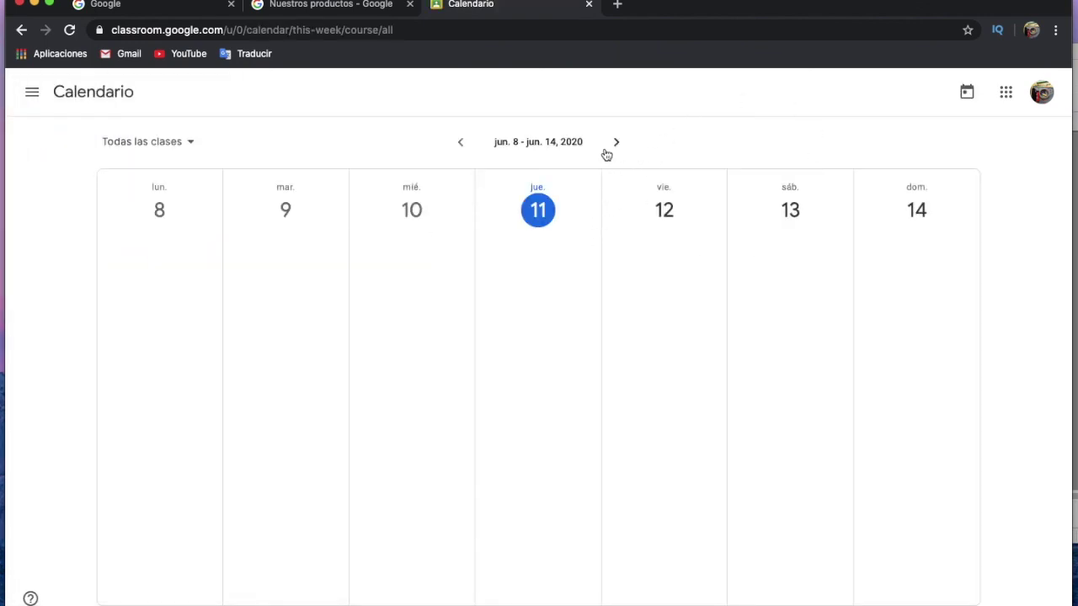
Browse the 15–21 and 22–28 June weeks in Calendario, ending on 22–28 June.
left_click(615, 141)
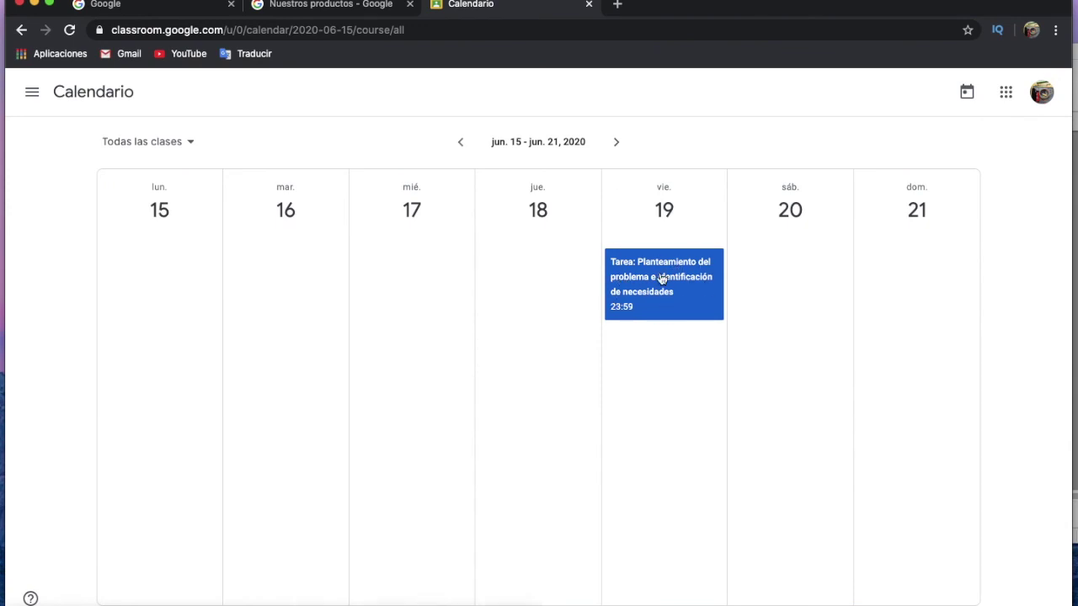
left_click(617, 143)
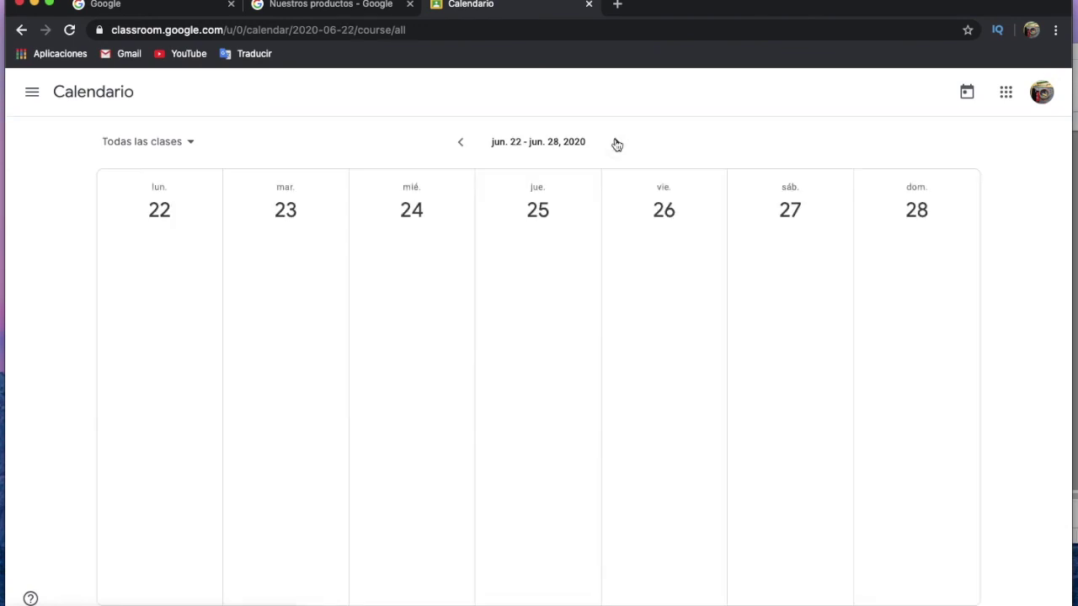
left_click(461, 144)
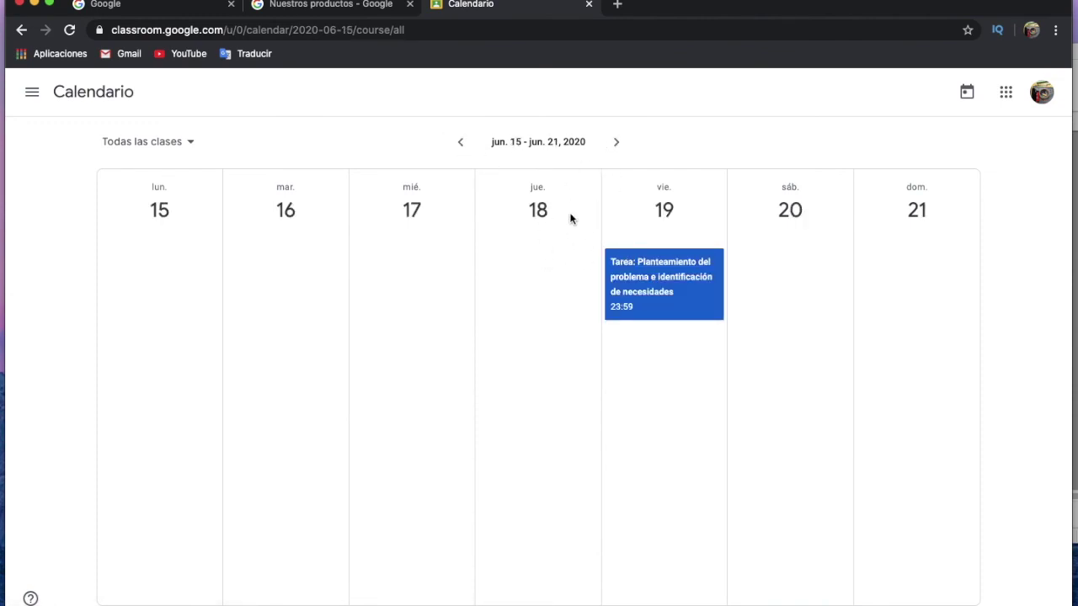
left_click(616, 143)
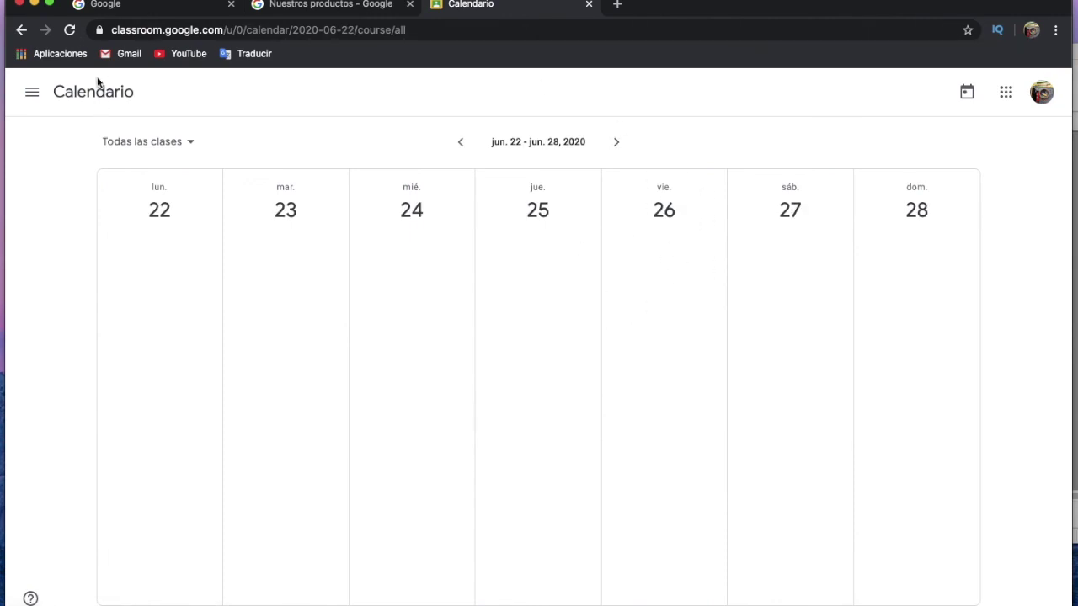
left_click(34, 92)
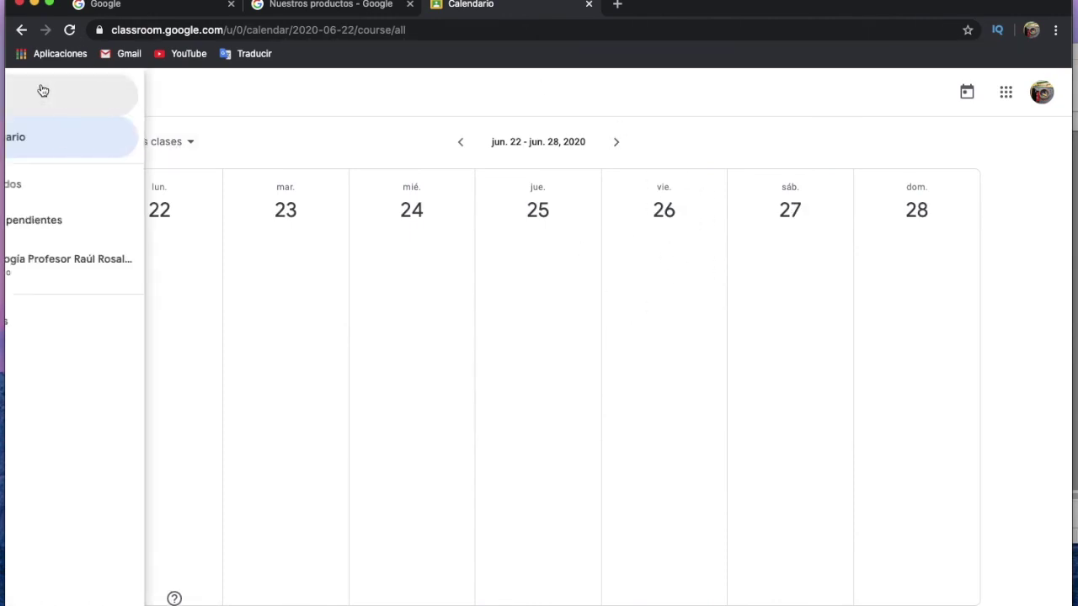
Go to Clases and open the Tecnología 7º Básico class card.
left_click(84, 96)
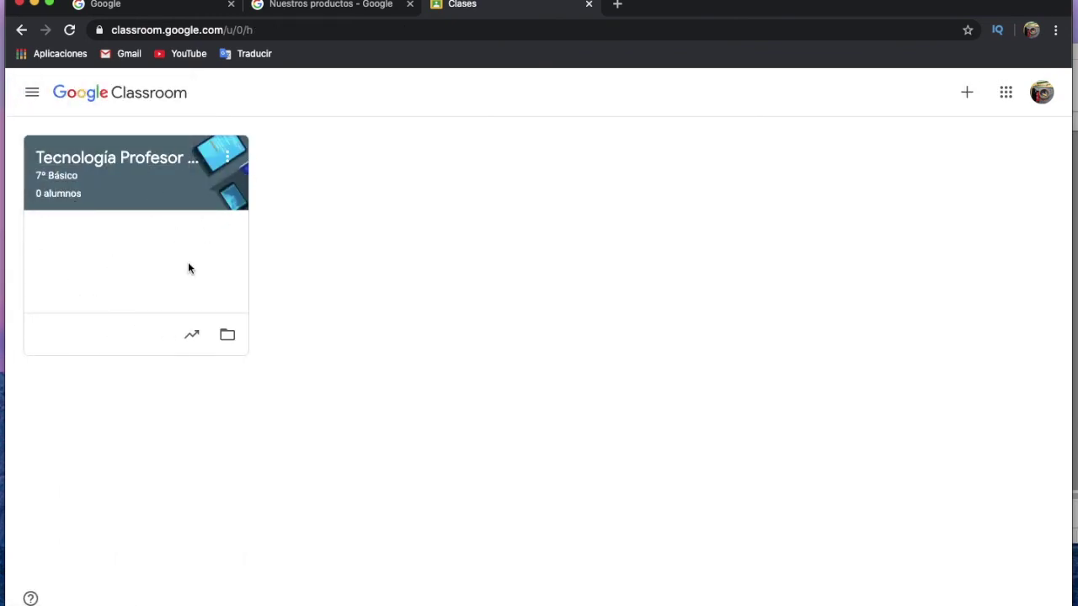
left_click(217, 263)
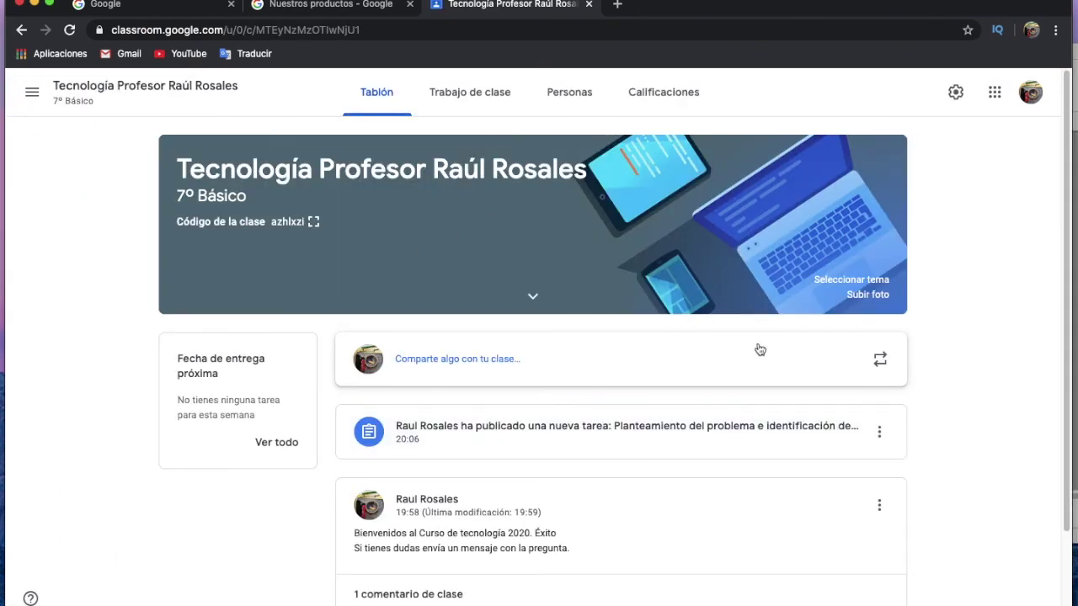